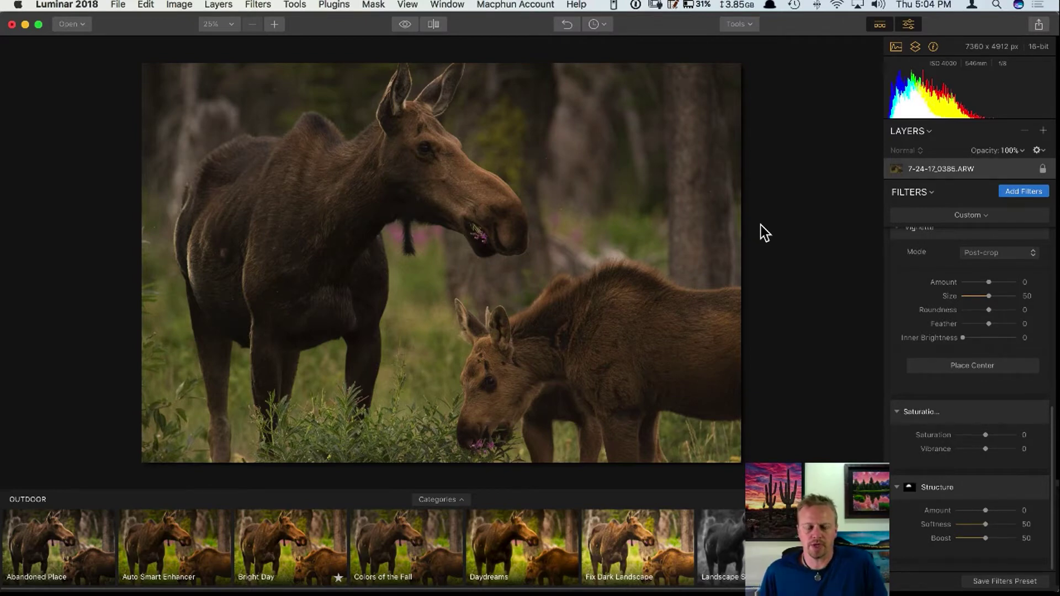
Clear the filters workspace for the moose photo so that no filters are applied.
left_click(932, 191)
left_click(913, 254)
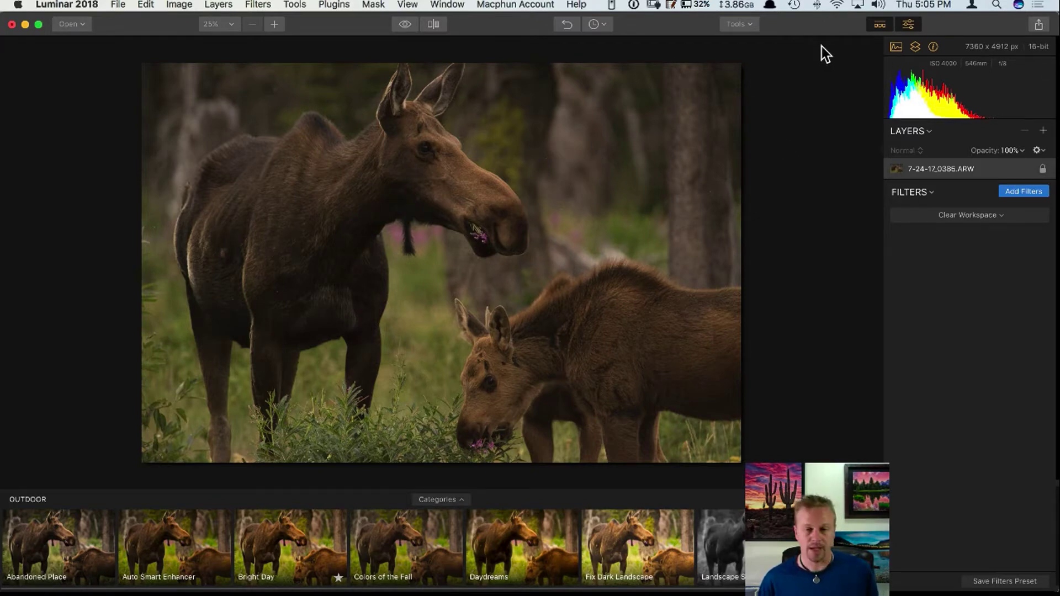
Switch to the older Luminar and back to Luminar 2018, and lower the Luminar 2018 window so both toolbars show for comparison.
key("super+Tab")
key("super+Tab")
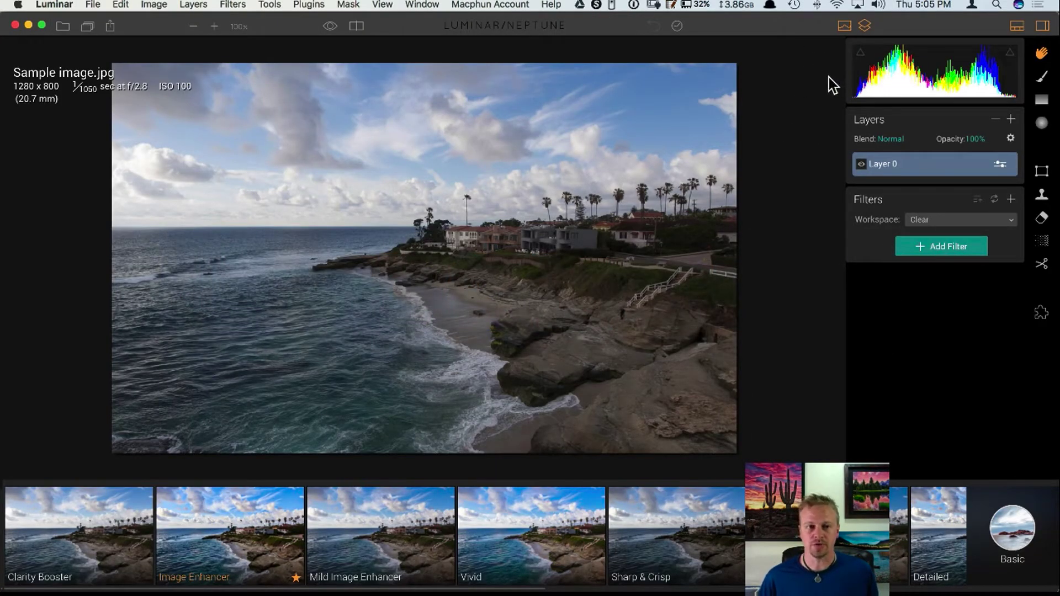
key("super+Tab")
left_click_drag(797, 27, 800, 126)
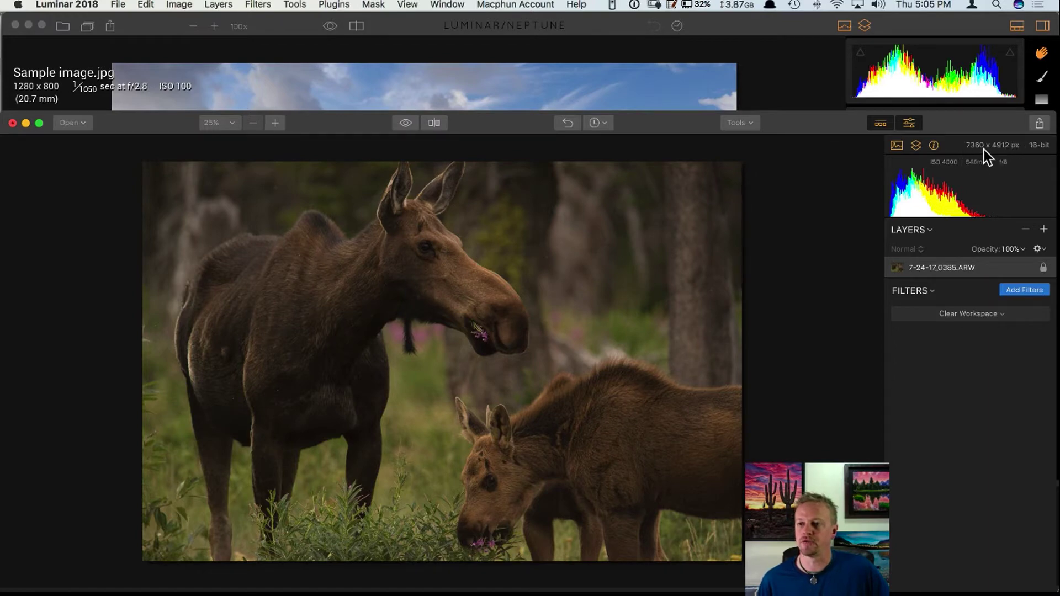
Look over the photo info toggle, the image-opening options and the edit history in Luminar 2018.
left_click(933, 145)
left_click(933, 146)
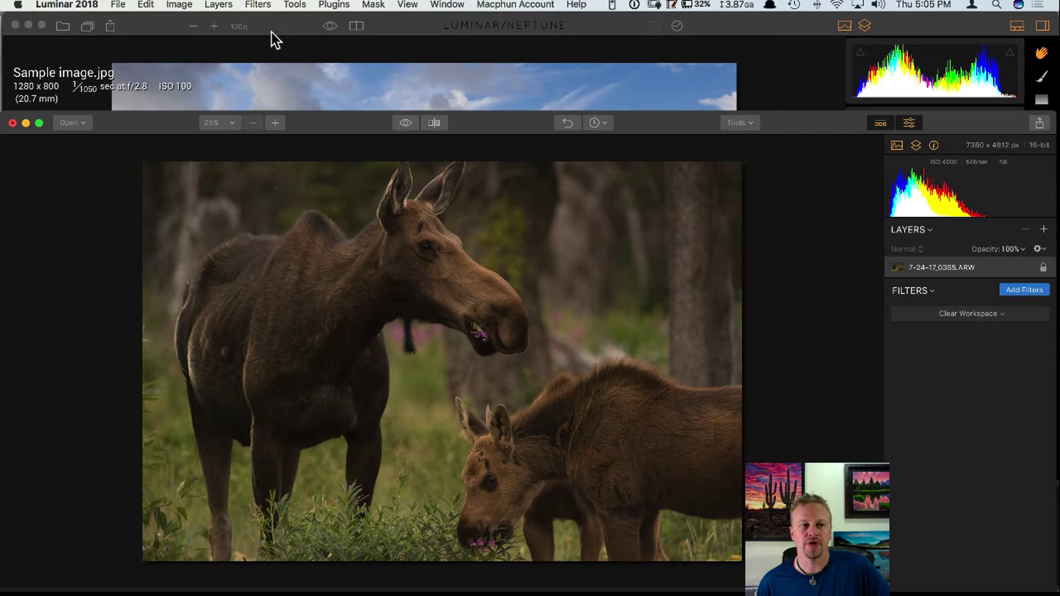
left_click(83, 123)
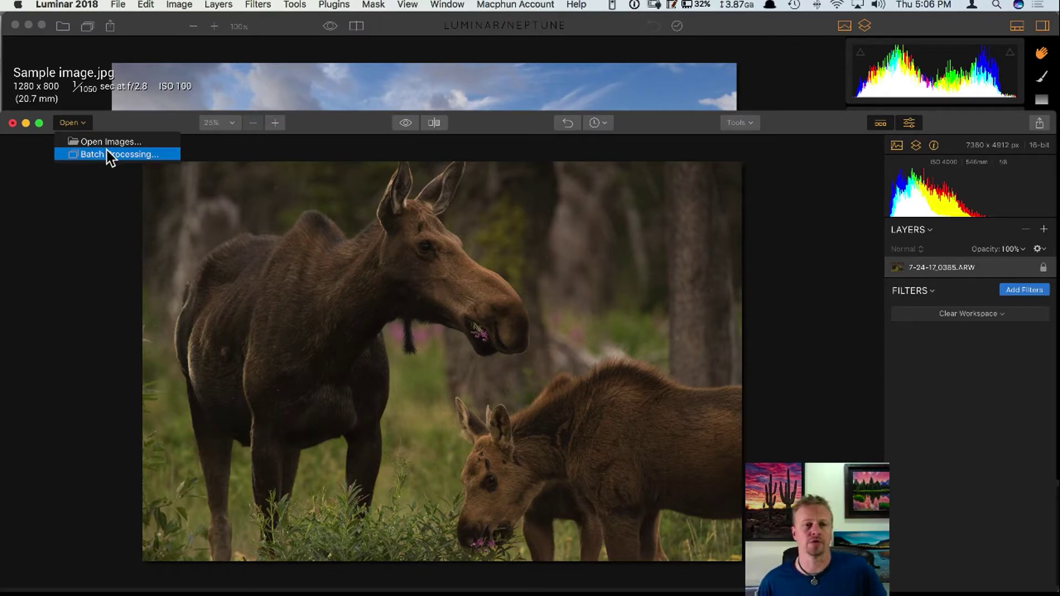
left_click(138, 123)
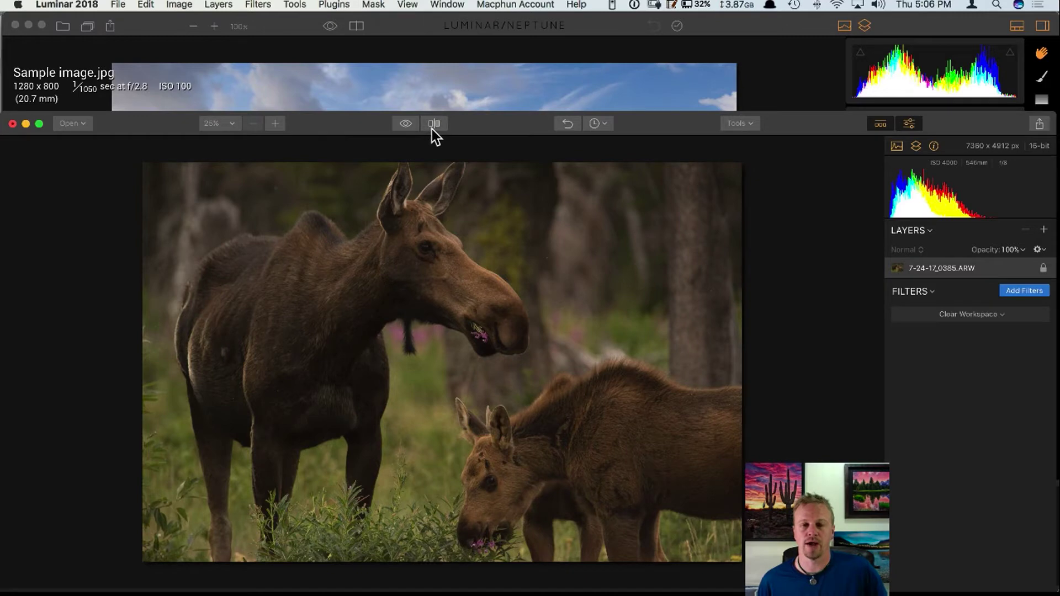
left_click(606, 124)
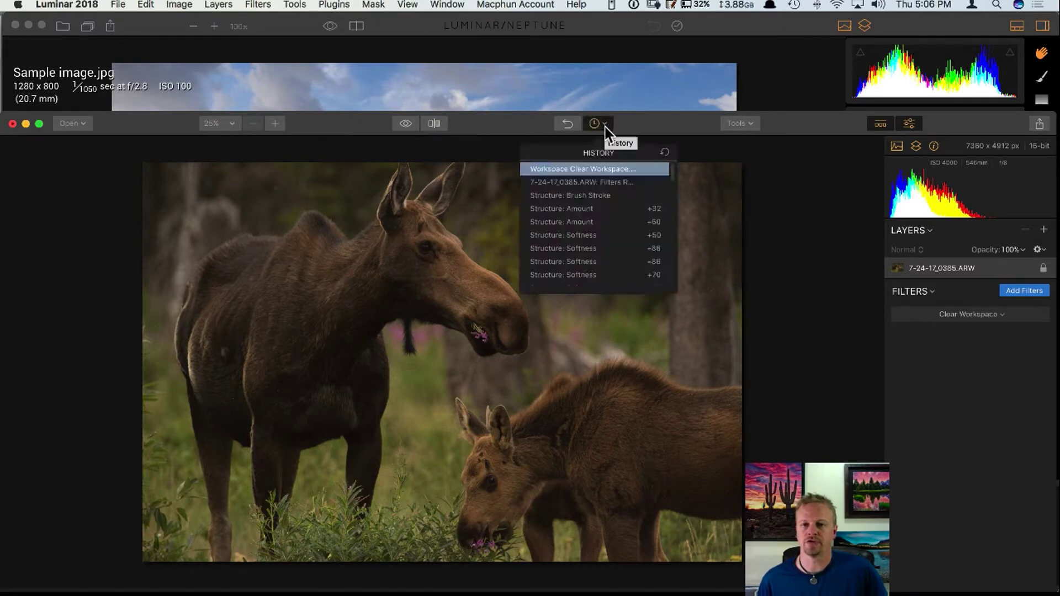
left_click(640, 124)
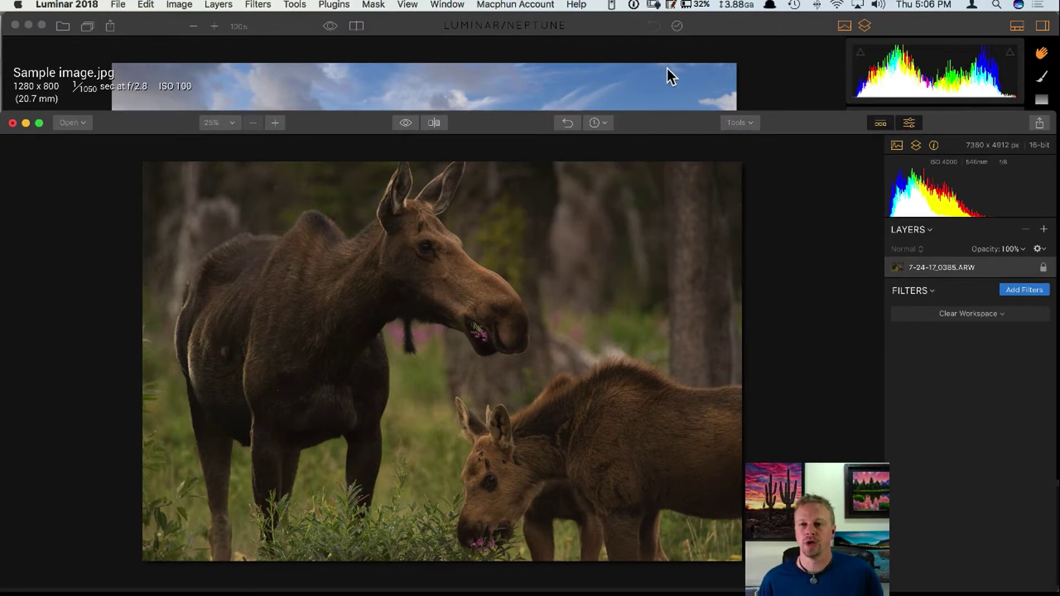
Shift the Luminar 2018 window to expose the older version's tool strip, and look over the available editing tools.
left_click_drag(800, 120, 739, 61)
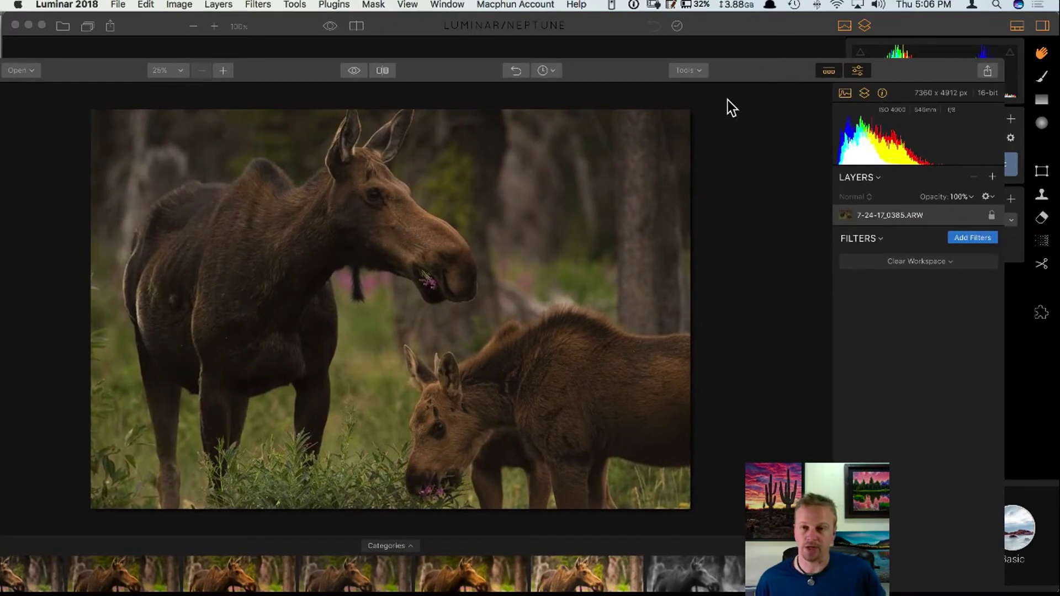
left_click(698, 71)
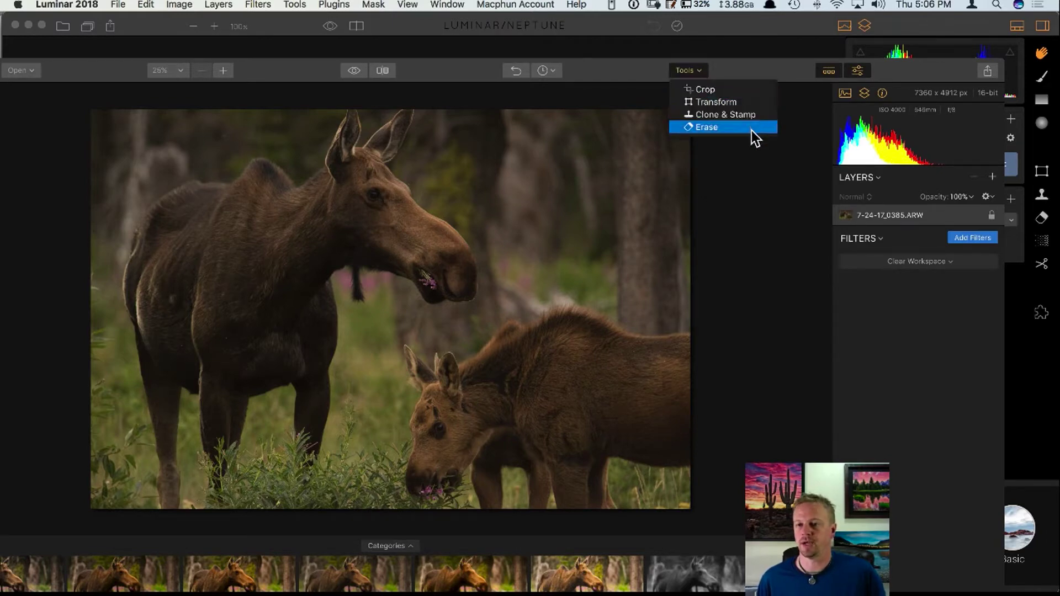
left_click(782, 68)
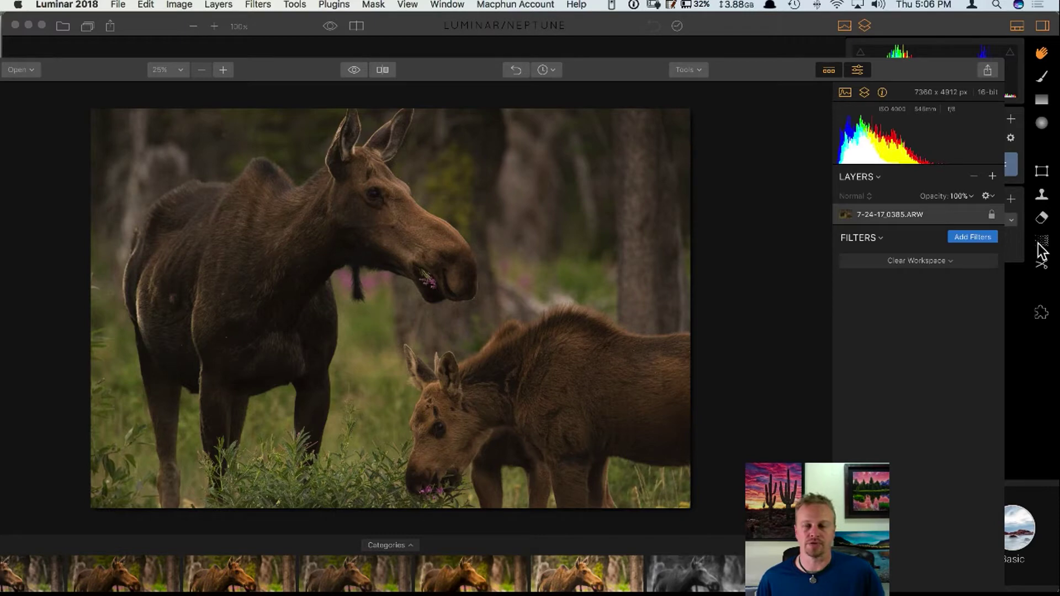
left_click(696, 70)
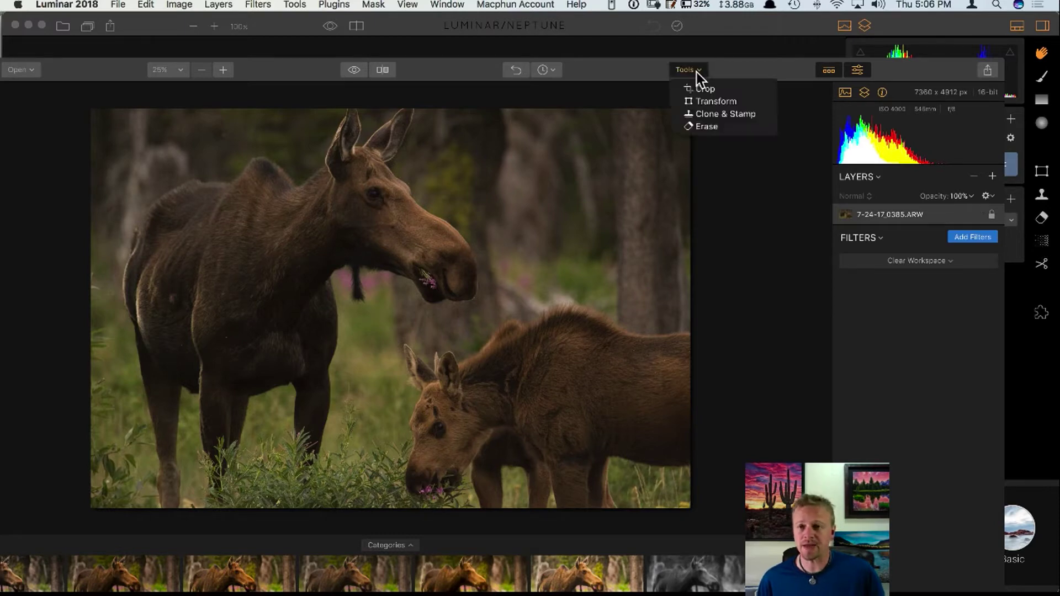
left_click(767, 68)
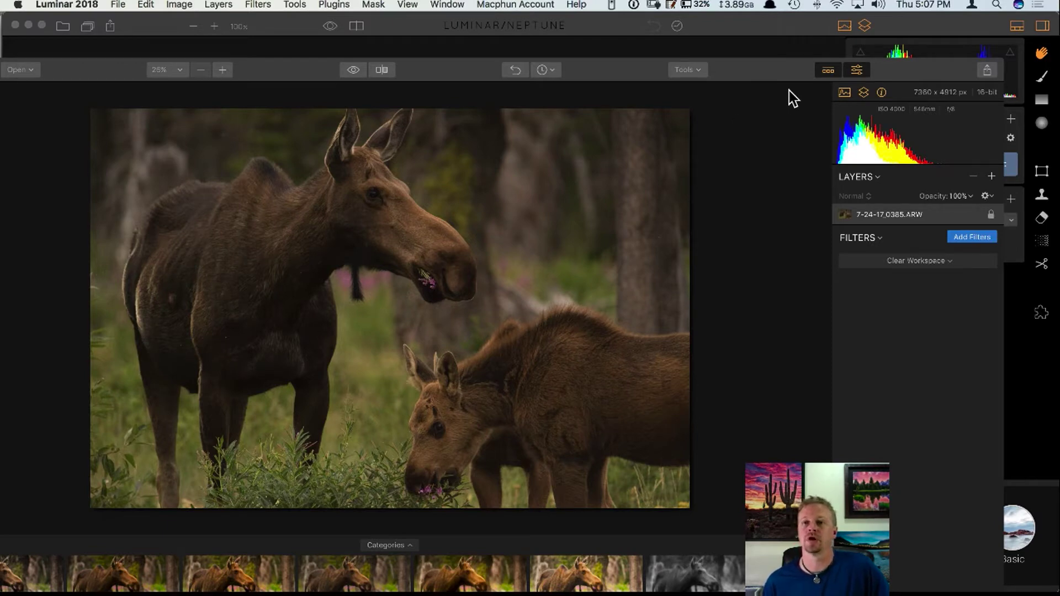
Move the Luminar 2018 window back up over the older version and look over its export and sharing options.
left_click_drag(758, 77, 739, 55)
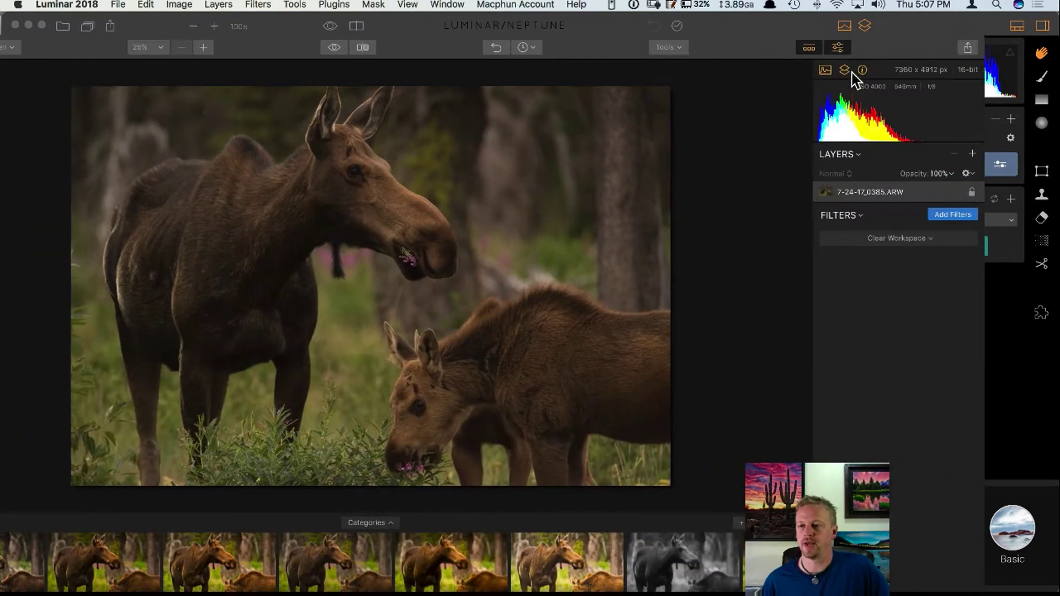
left_click_drag(893, 48, 898, 53)
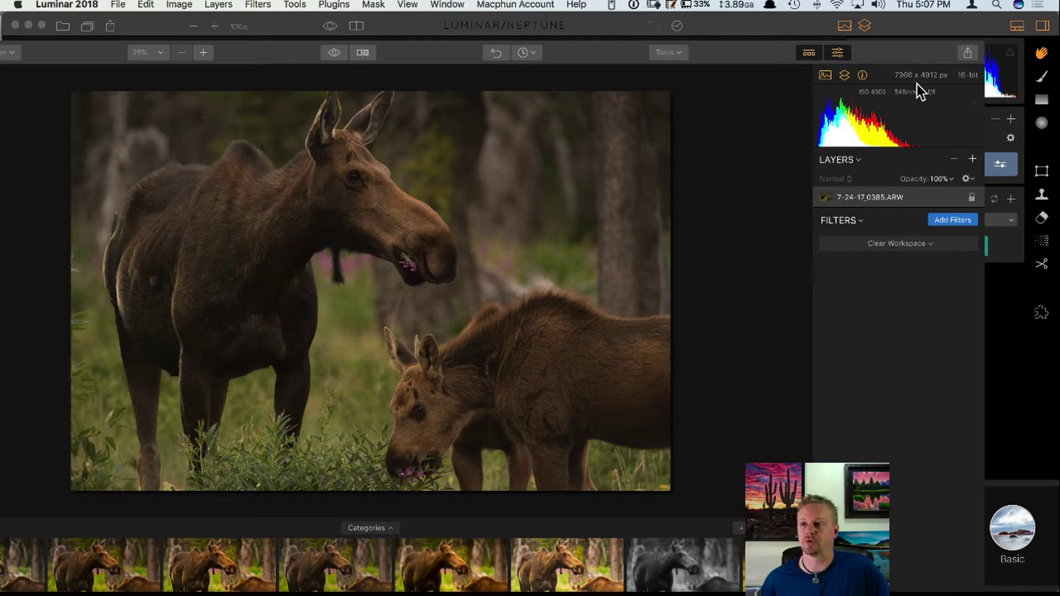
left_click(969, 54)
left_click(967, 54)
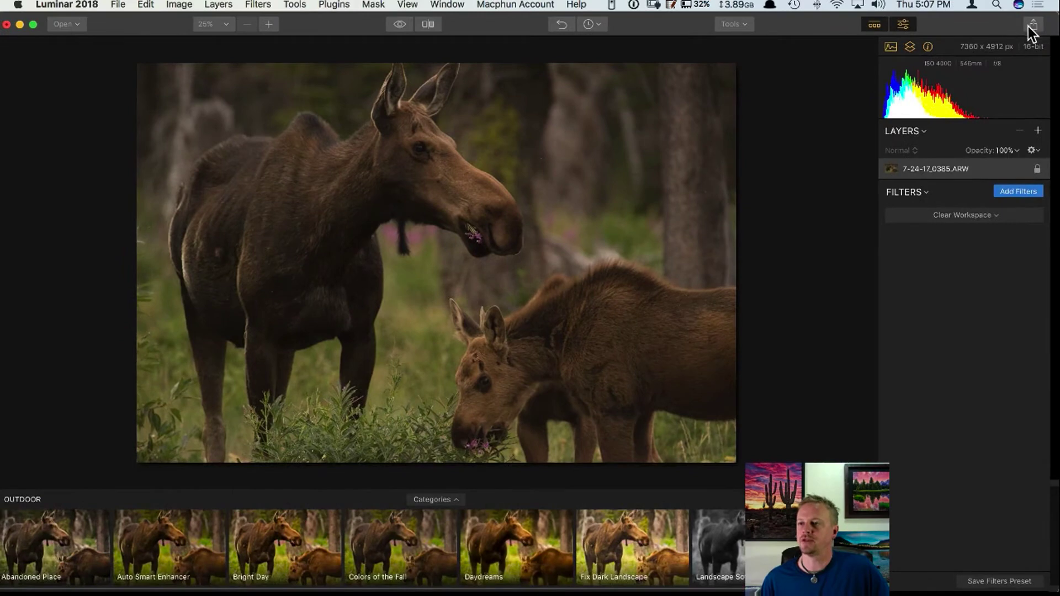
left_click(1029, 25)
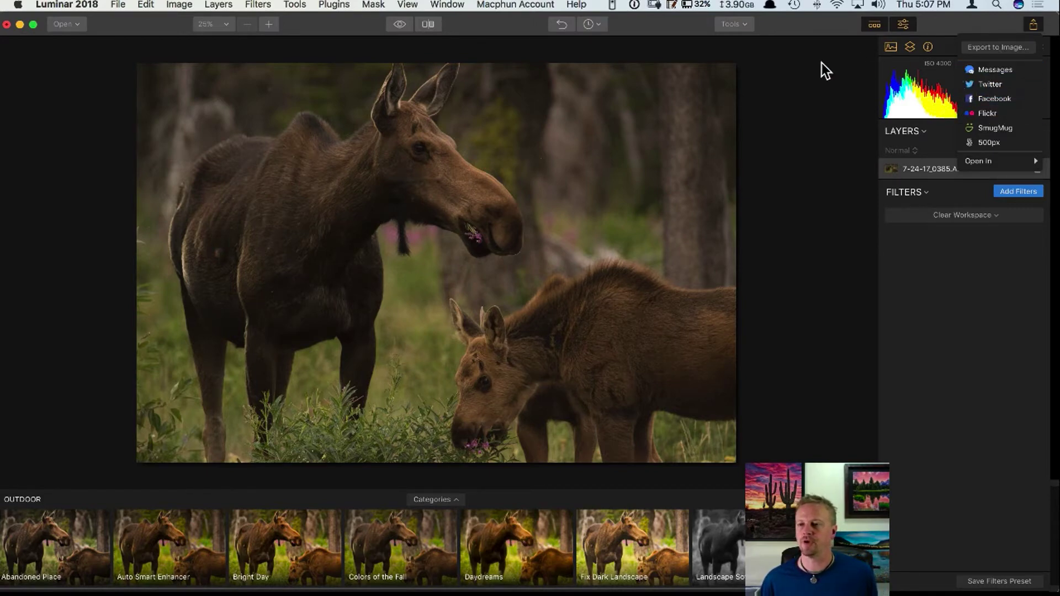
left_click(797, 69)
Switch to the older Luminar and look over its export and sharing options.
key("super+Tab")
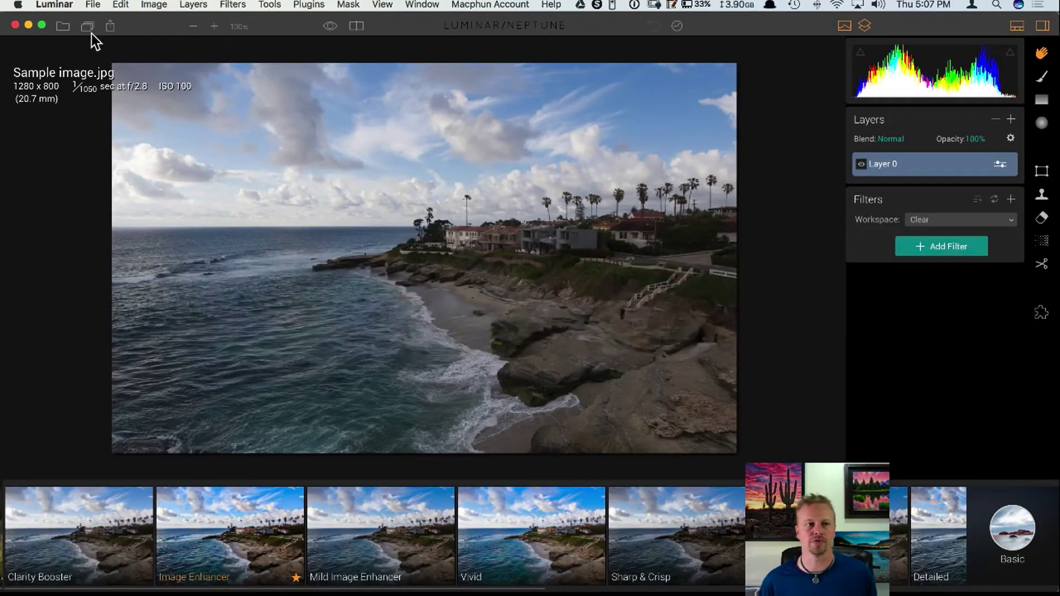
left_click(111, 26)
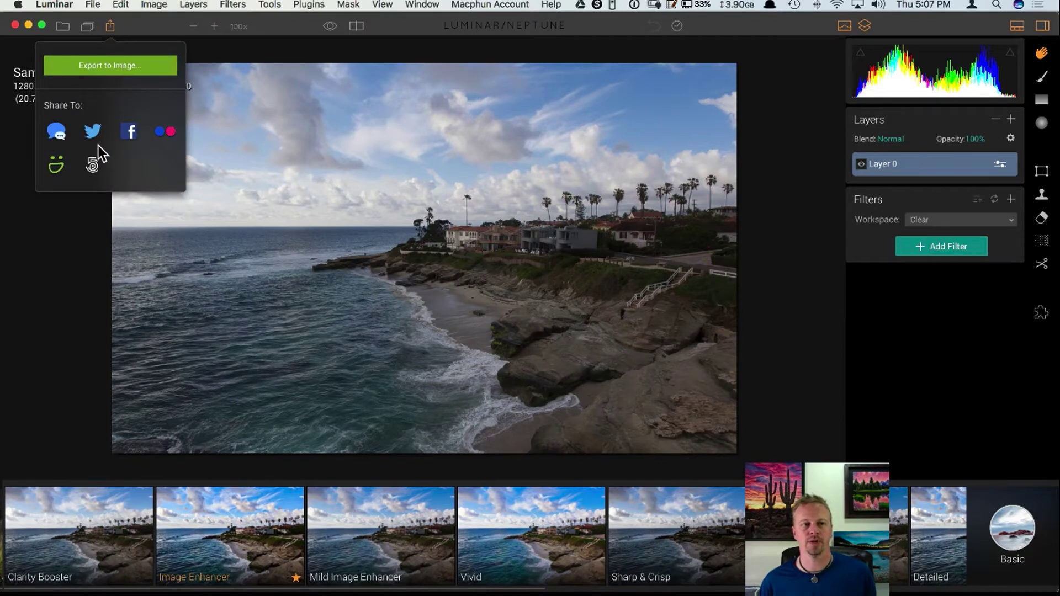
left_click(55, 225)
Switch back to Luminar 2018 and examine which external applications the photo can be opened in.
key("super+Tab")
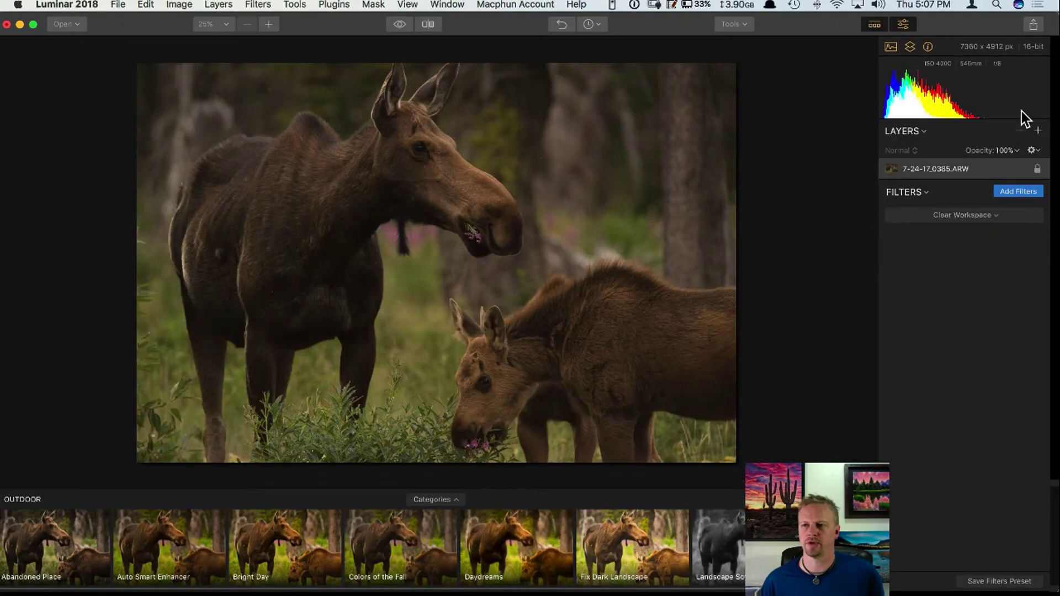
left_click(1033, 25)
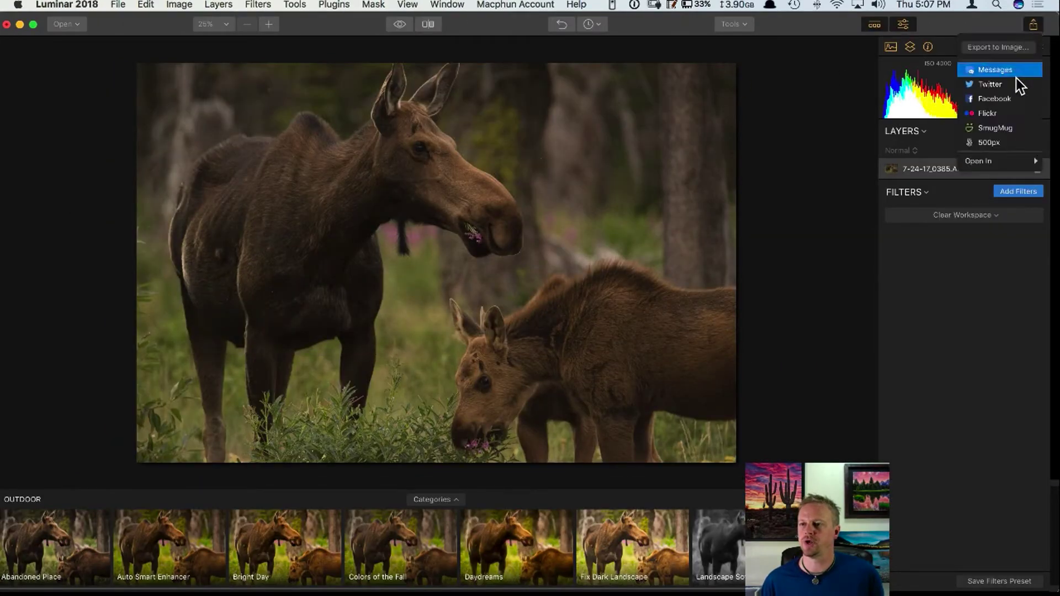
mouse_move(993, 162)
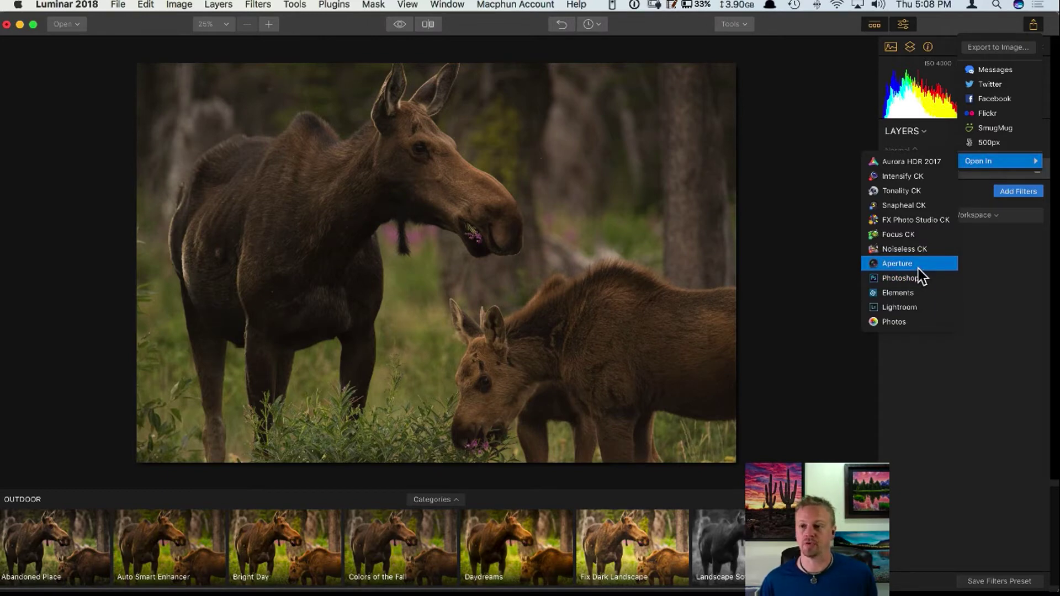
left_click(821, 232)
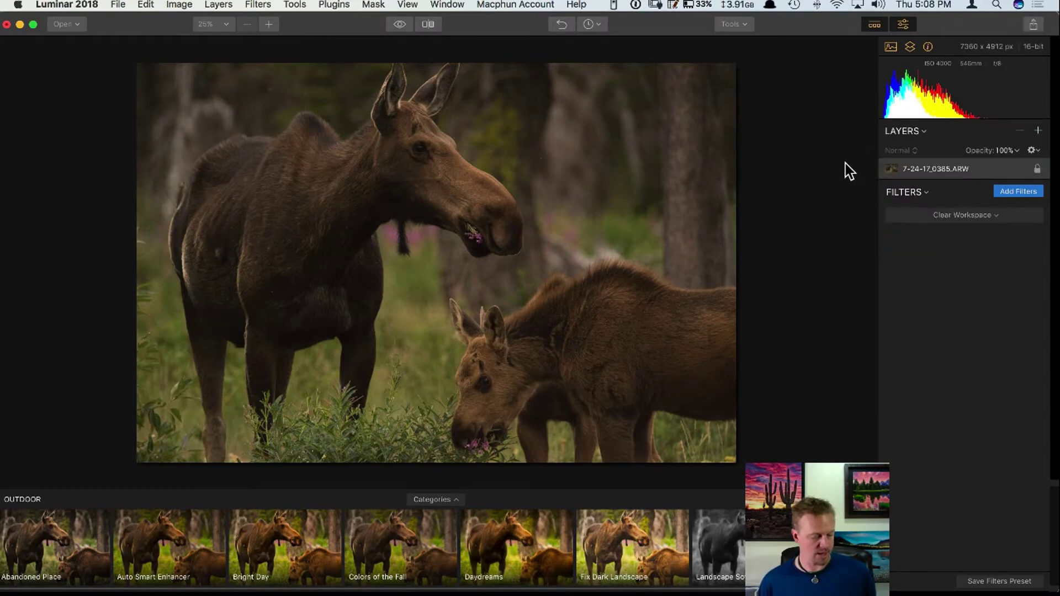
Switch to Photoshop to view the IPTC metadata of 7-24-17_0385_edit.tiff, and return to Luminar 2018.
key("super+Tab")
key("super+Tab")
key("super+Tab")
key("super+Tab")
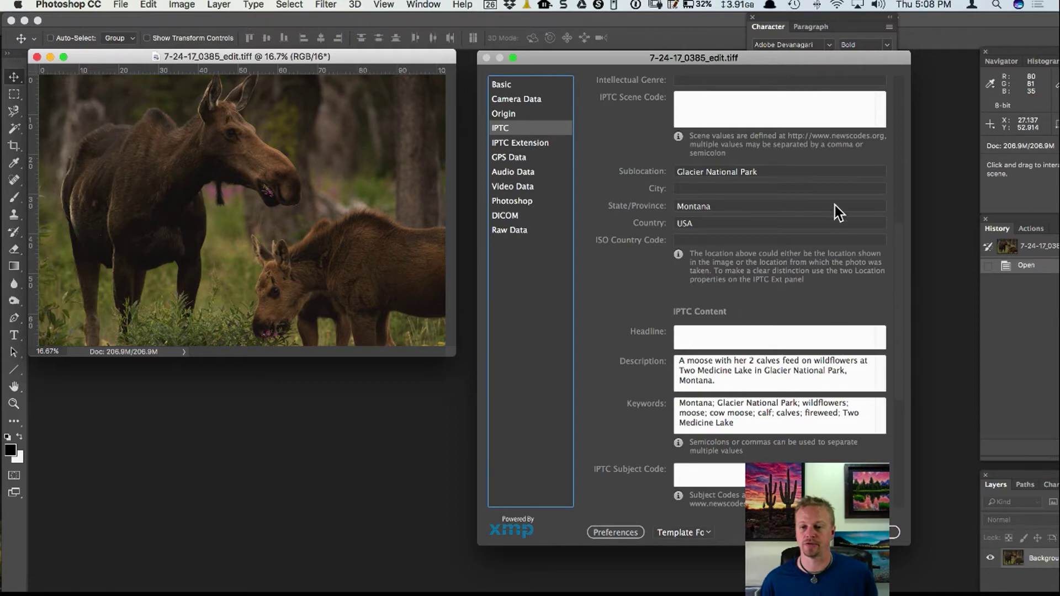
key("super+Tab")
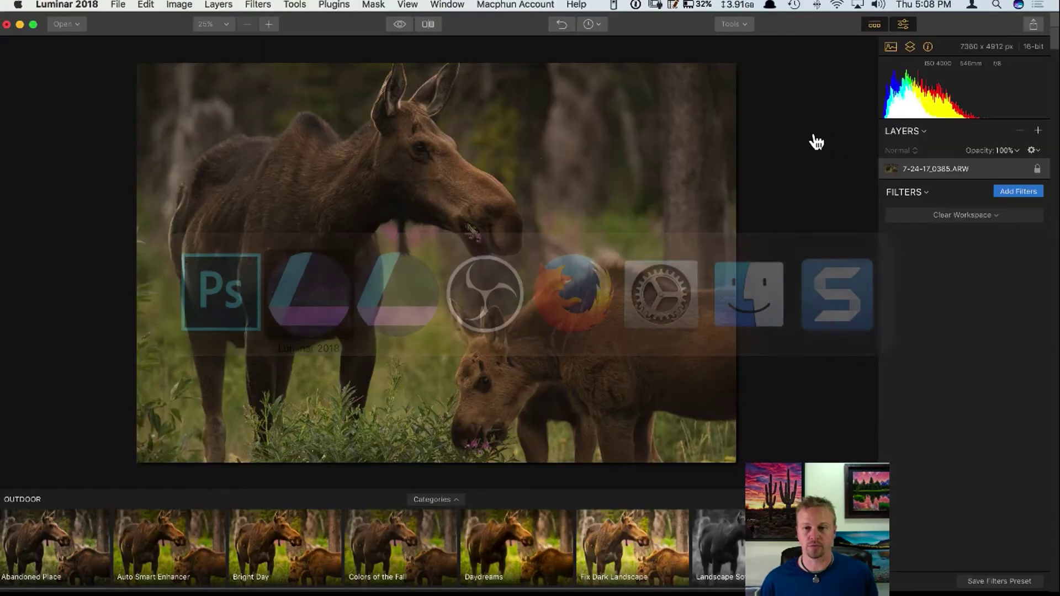
key("super+Tab")
key("super+Tab")
key("super+Tab")
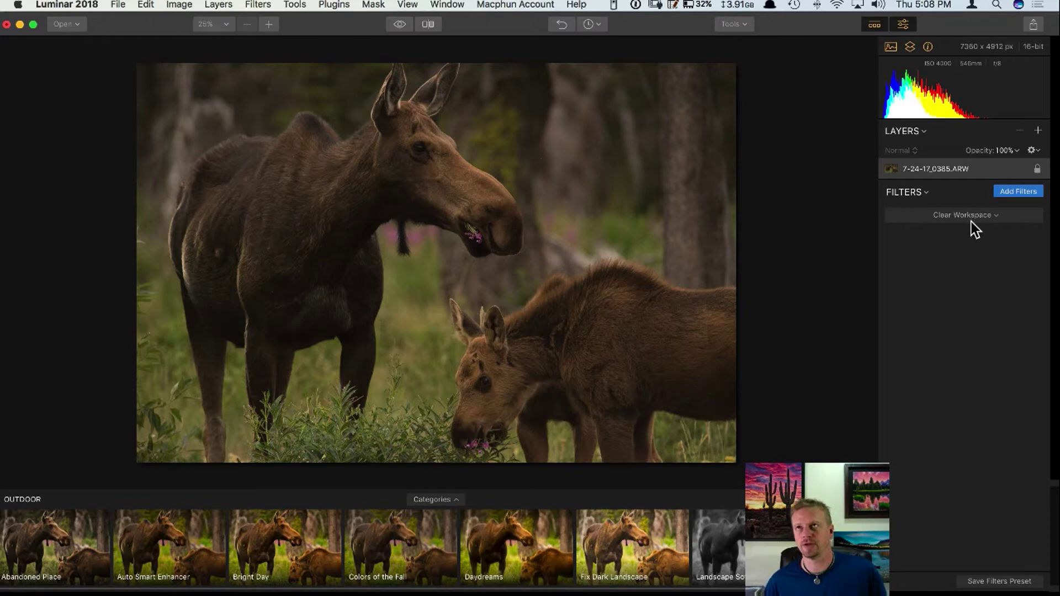
Open the filters catalog and mark the Brilliance / Warmth filter as a favorite.
left_click(1012, 191)
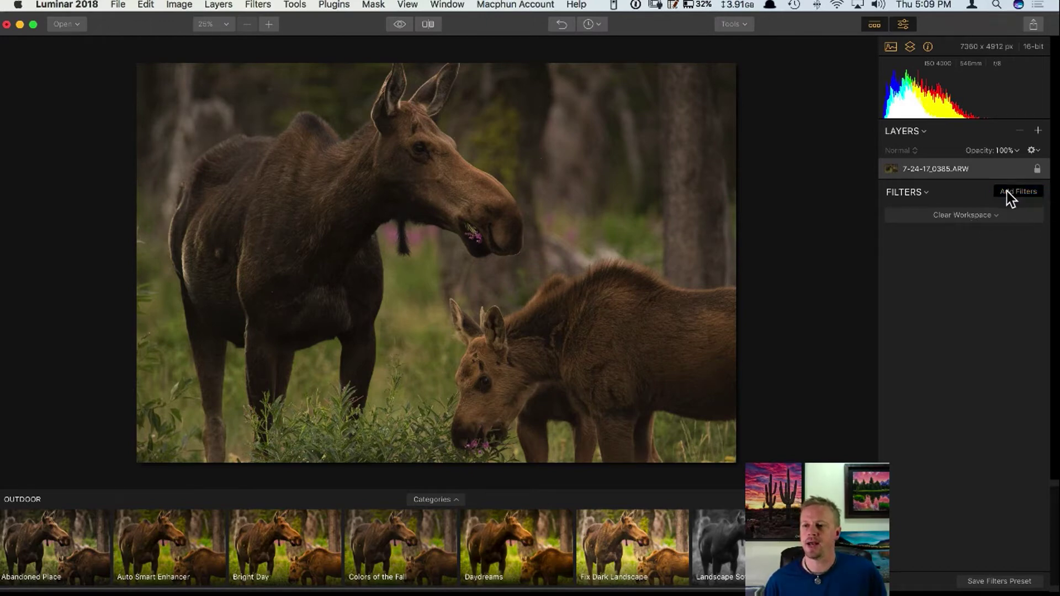
scroll(849, 188, "down", 3)
scroll(853, 187, "up", 5)
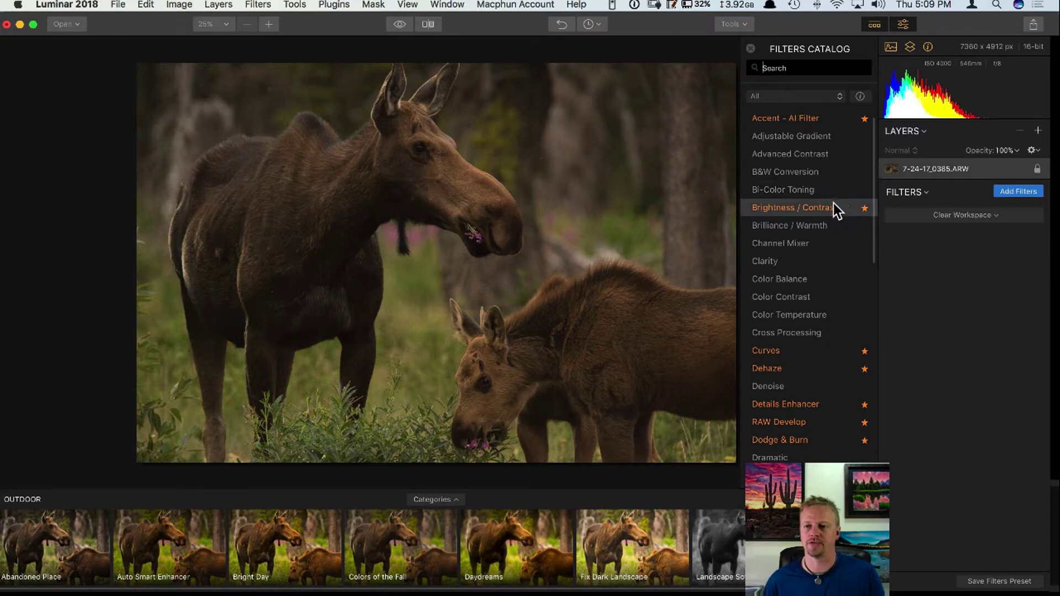
left_click(865, 227)
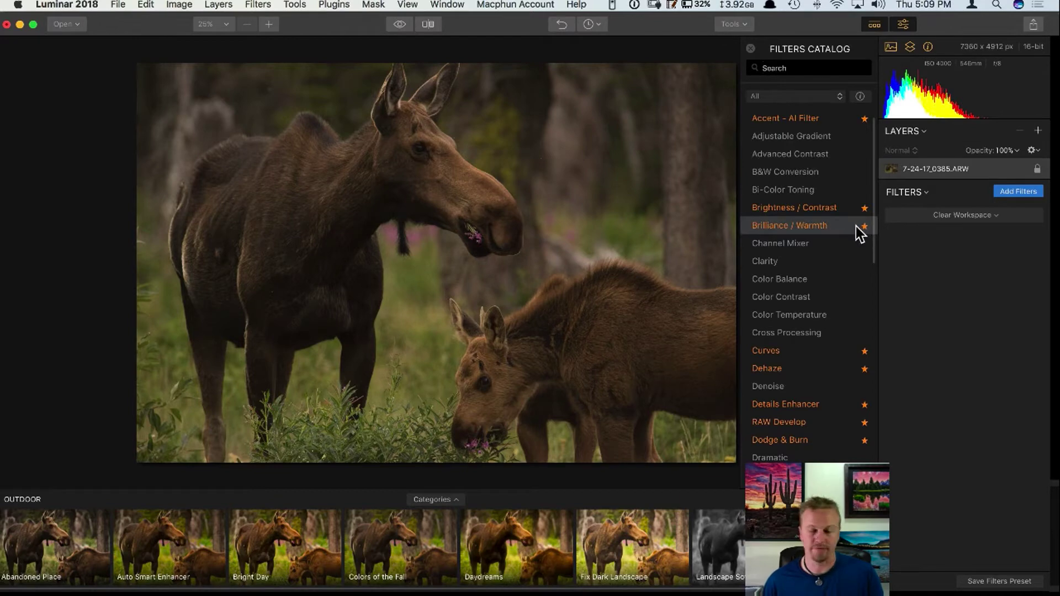
Browse the filters catalog, view only the Favorites category, and restore the list to All.
scroll(855, 253, "down", 10)
scroll(839, 294, "down", 5)
scroll(837, 260, "up", 5)
scroll(810, 97, "up", 2)
left_click(813, 97)
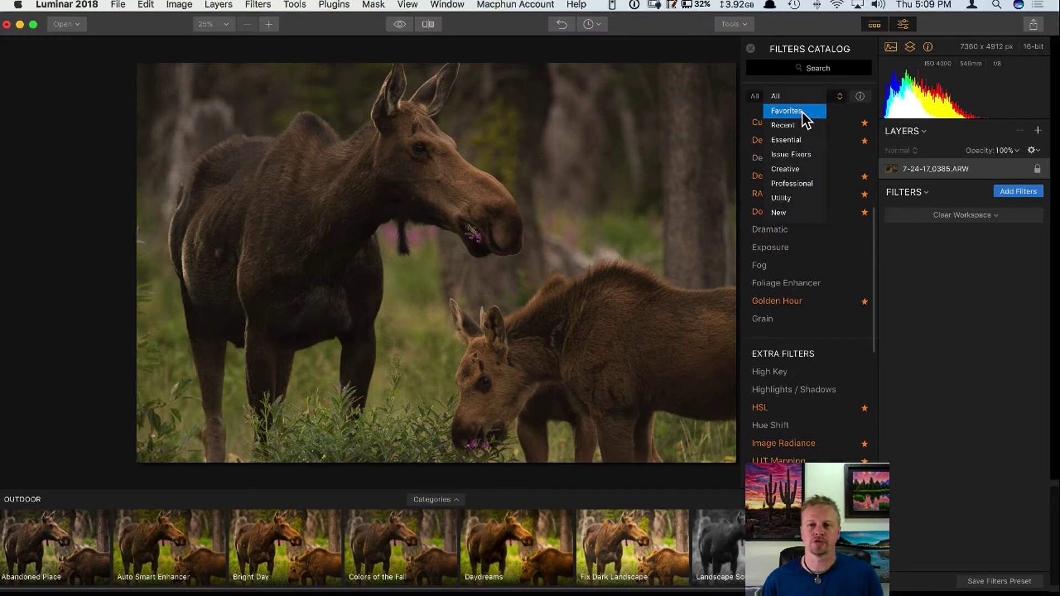
left_click(802, 112)
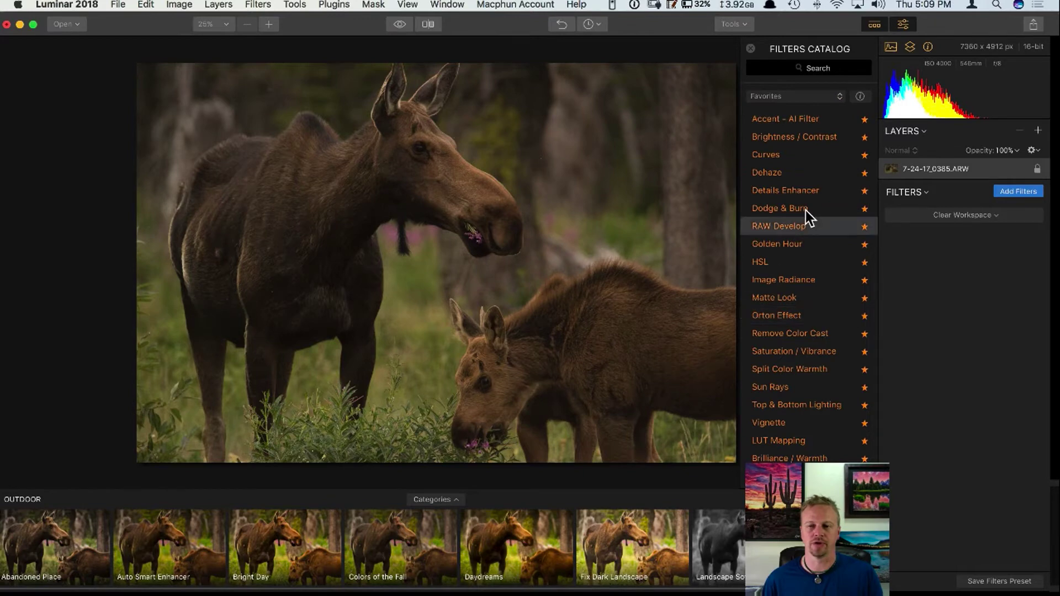
left_click(815, 97)
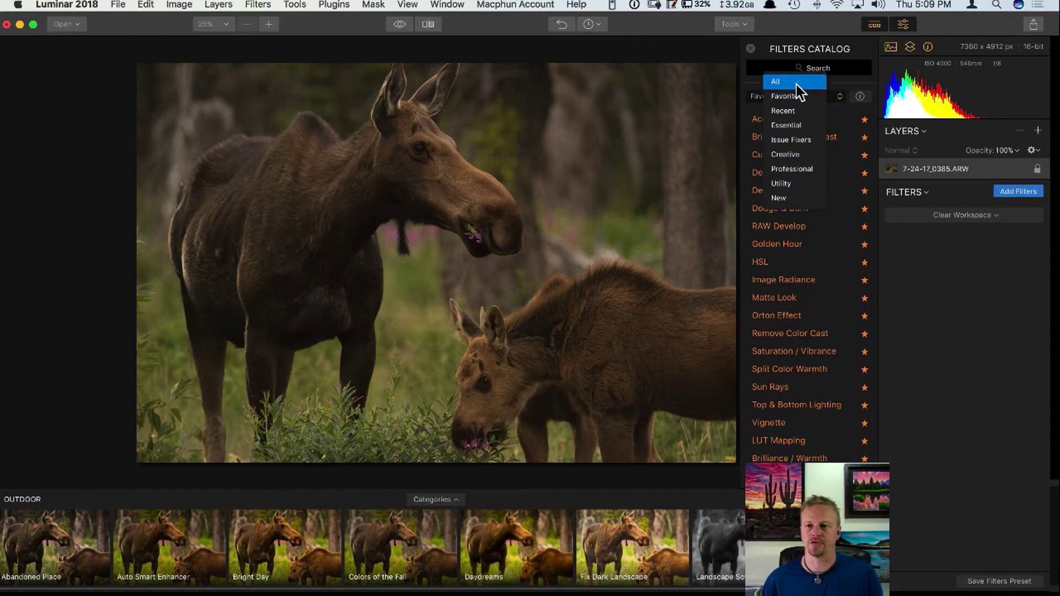
left_click(795, 84)
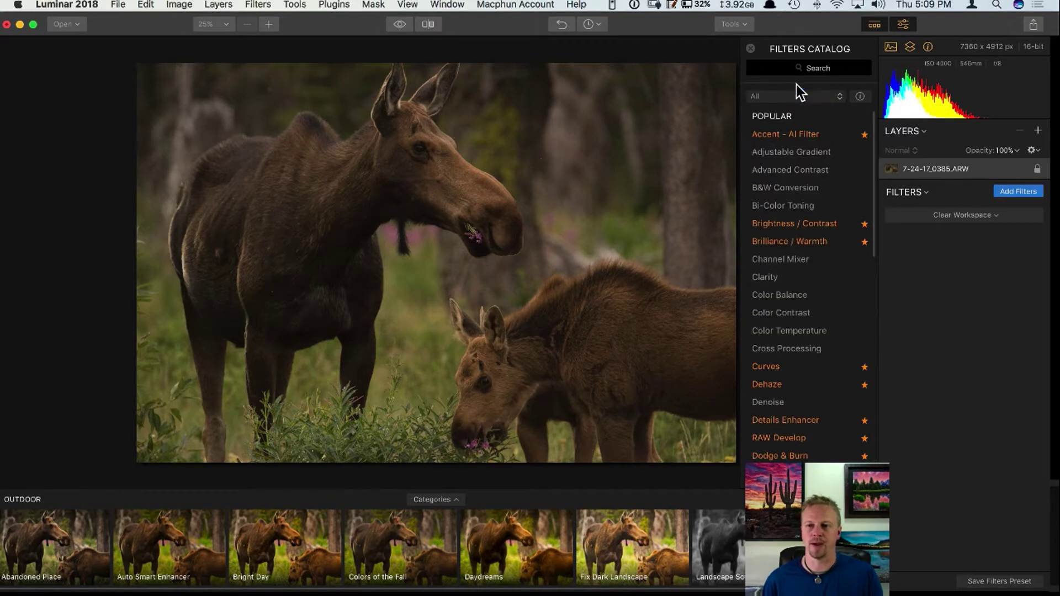
Add the Brightness / Contrast and Accent - AI Filter filters to the moose photo.
left_click(807, 224)
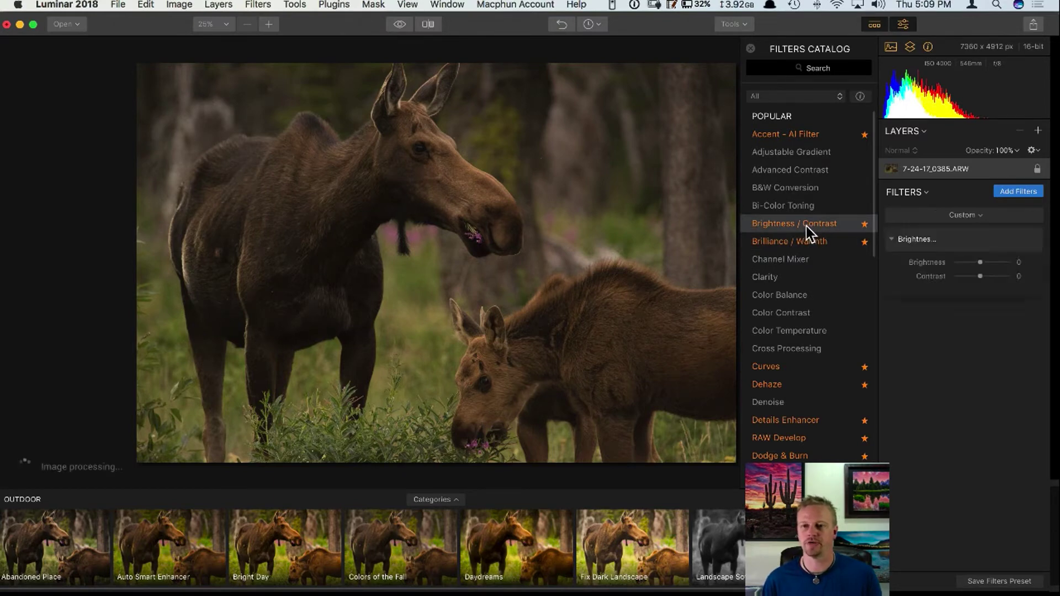
left_click(789, 137)
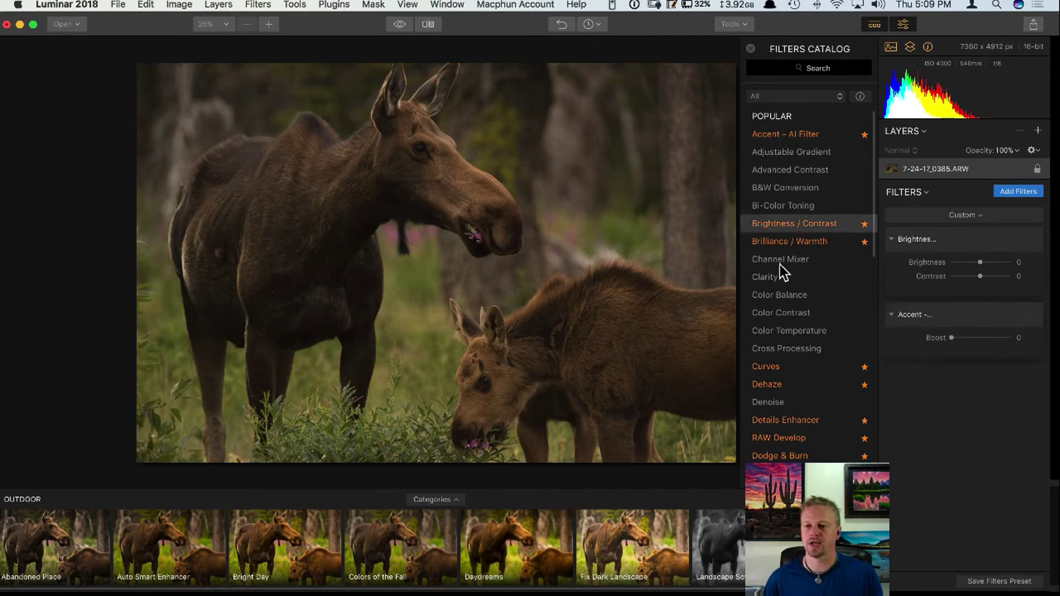
Add the Curves and Dehaze filters to the moose photo and close the filters catalog.
left_click(790, 368)
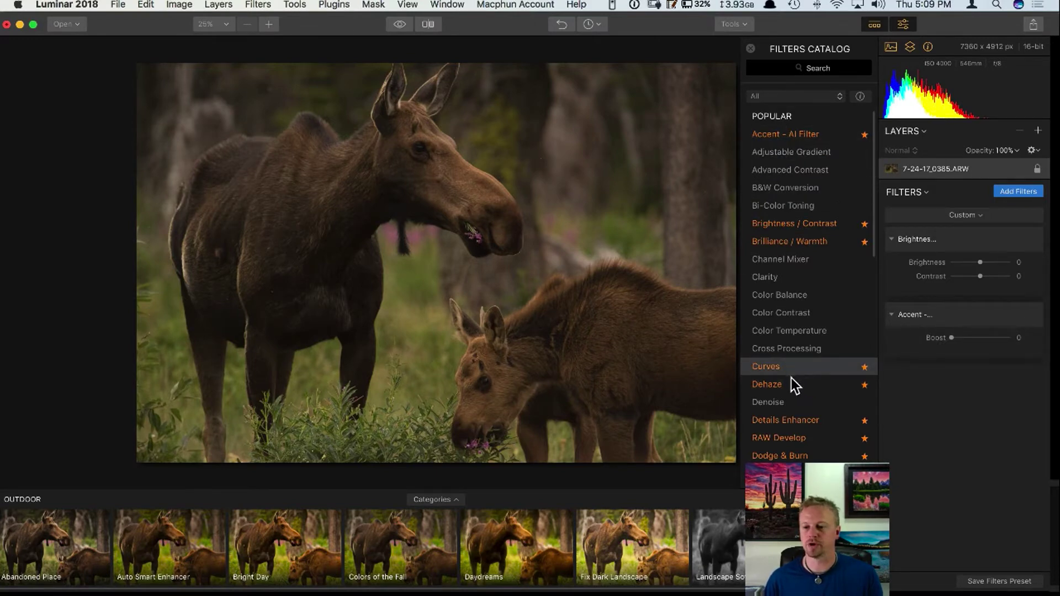
left_click(791, 384)
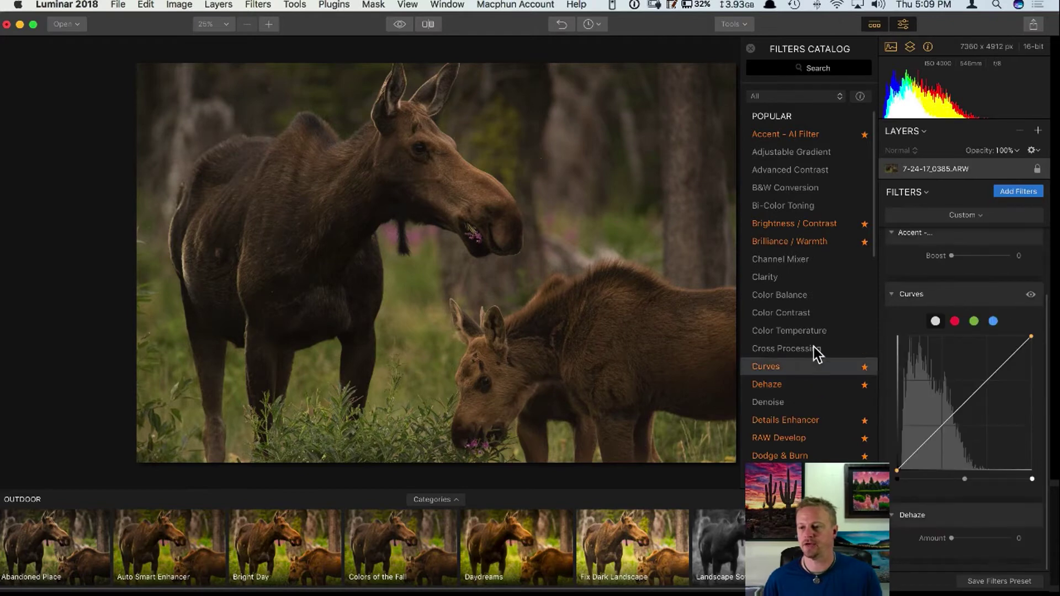
left_click(750, 49)
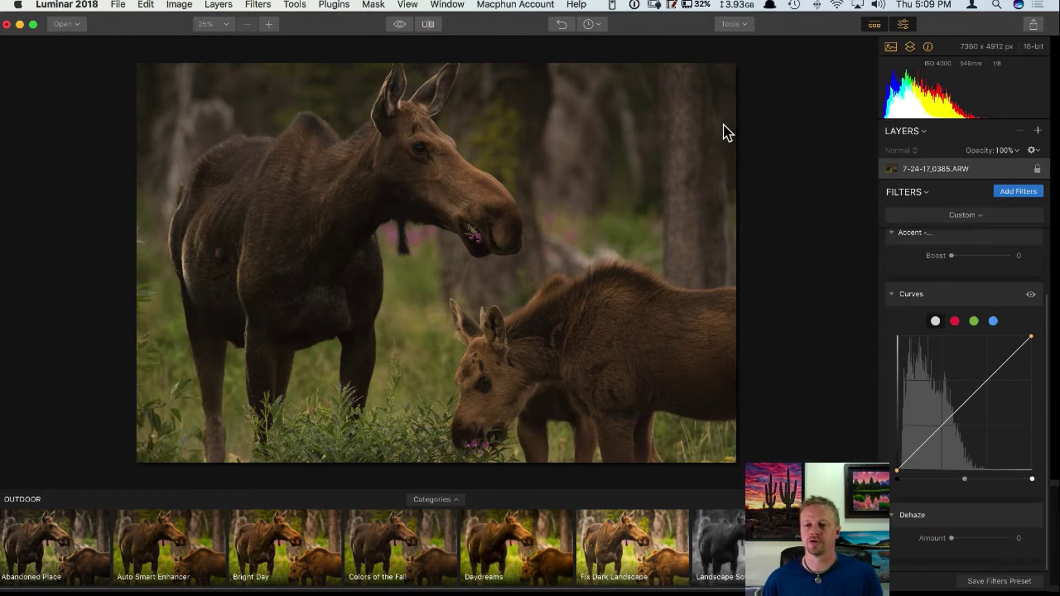
Set the Brightness / Contrast filter to brightness 36 and contrast 12.
scroll(986, 312, "up", 3)
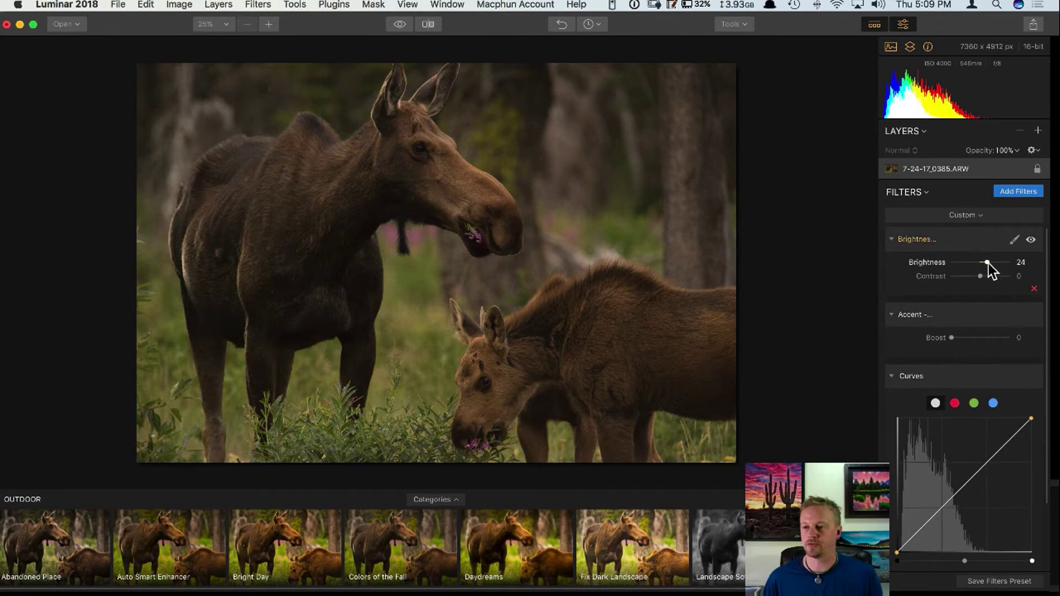
left_click(988, 262)
left_click(983, 275)
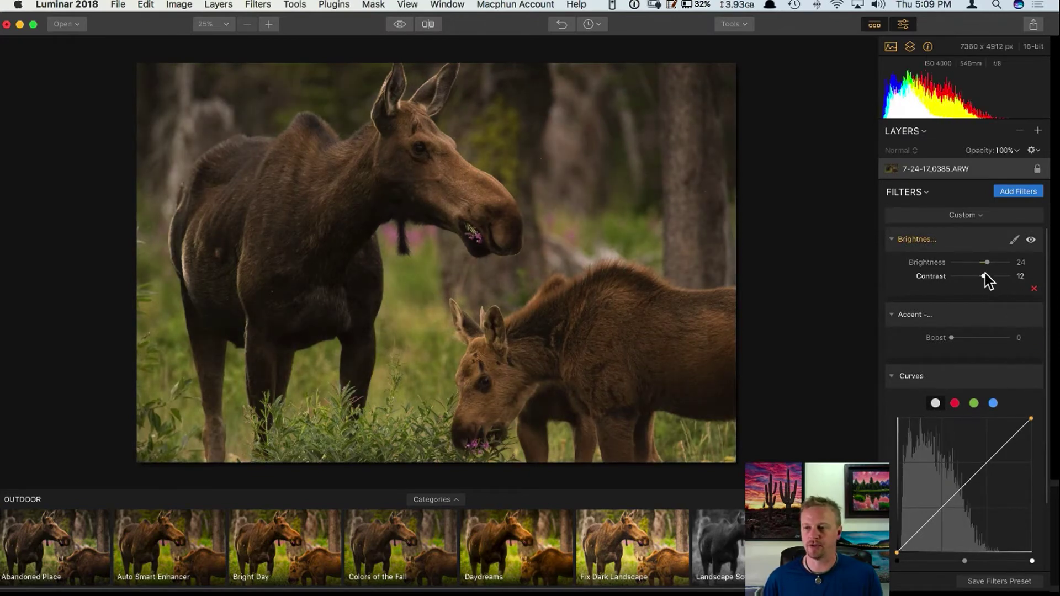
left_click(990, 263)
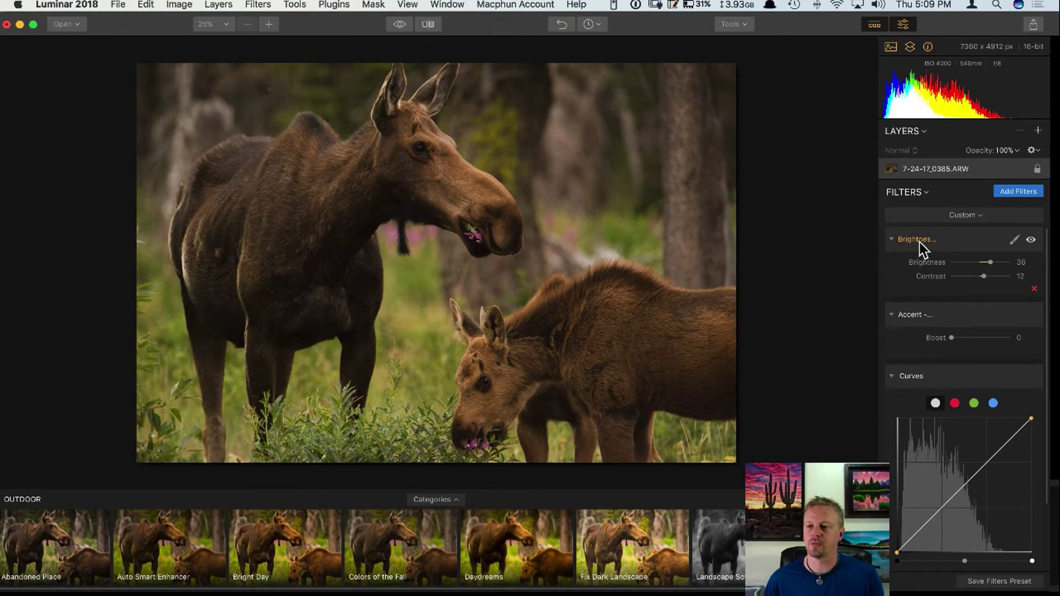
Set the boost of the Accent - AI Filter to 34.
scroll(984, 298, "down", 1)
scroll(979, 298, "up", 1)
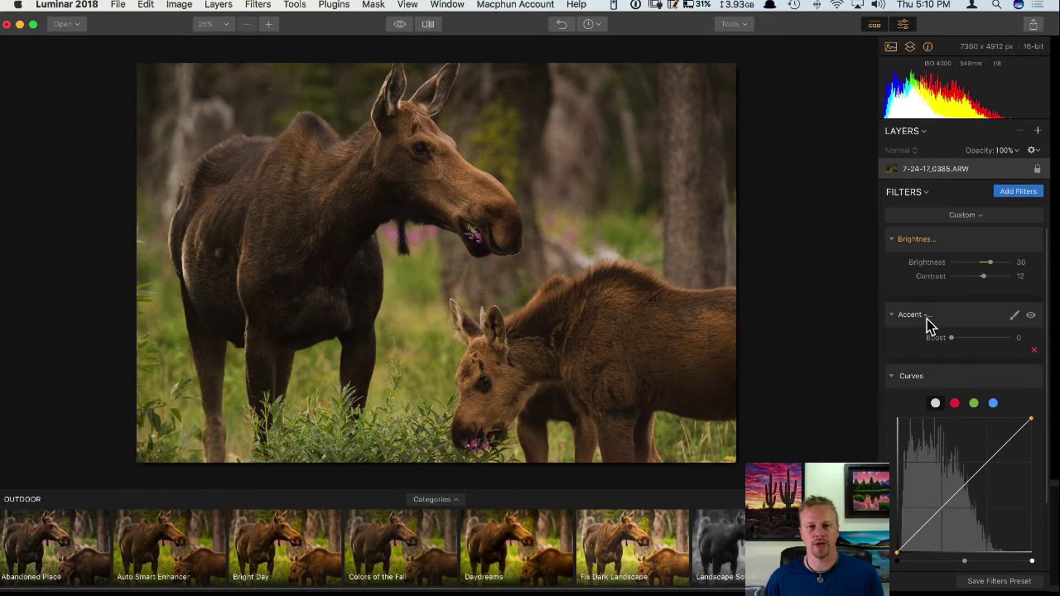
left_click_drag(961, 338, 971, 339)
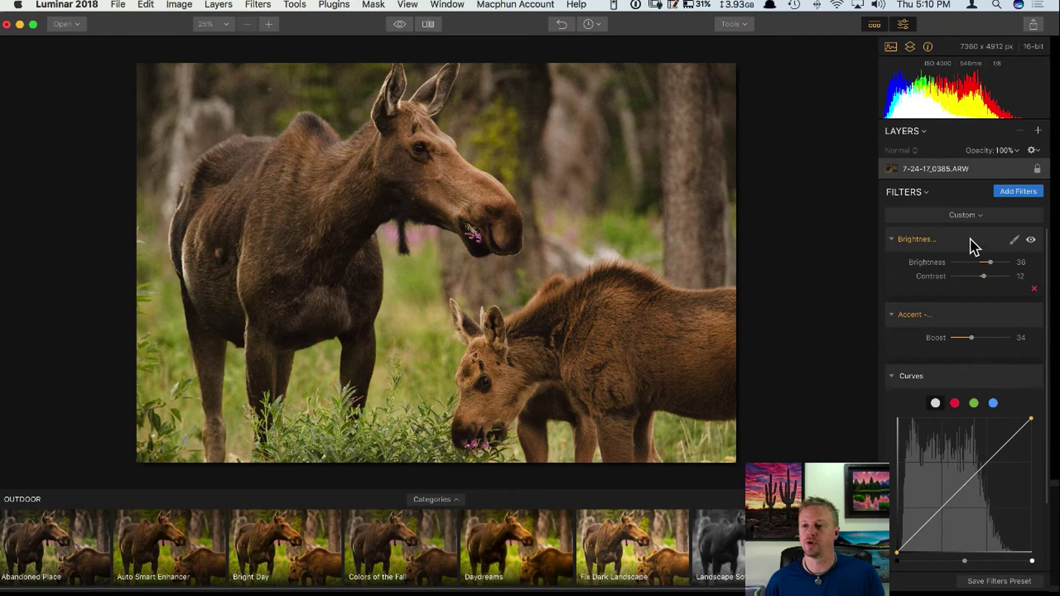
Apply the Quick & Awesome workspace, and restore the photo's history state at the Accent - AI Filter boost.
left_click(979, 215)
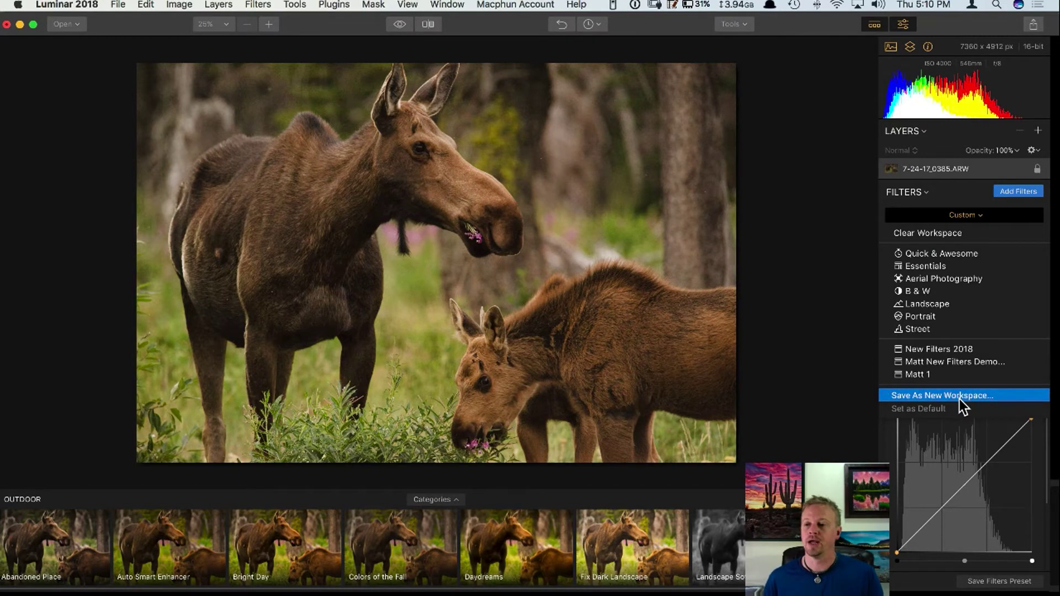
left_click(958, 255)
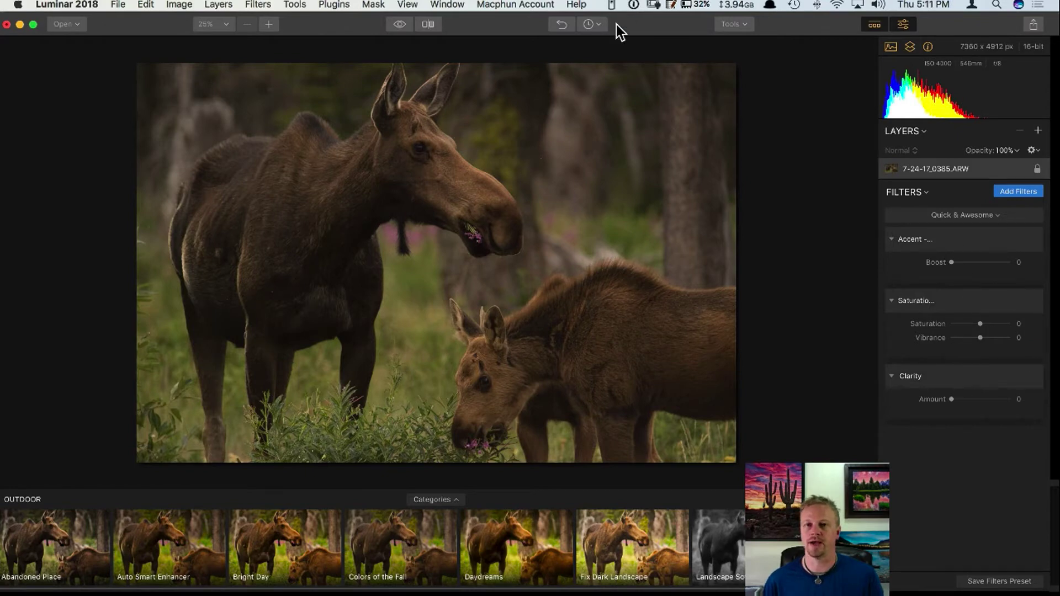
left_click(598, 23)
left_click(596, 83)
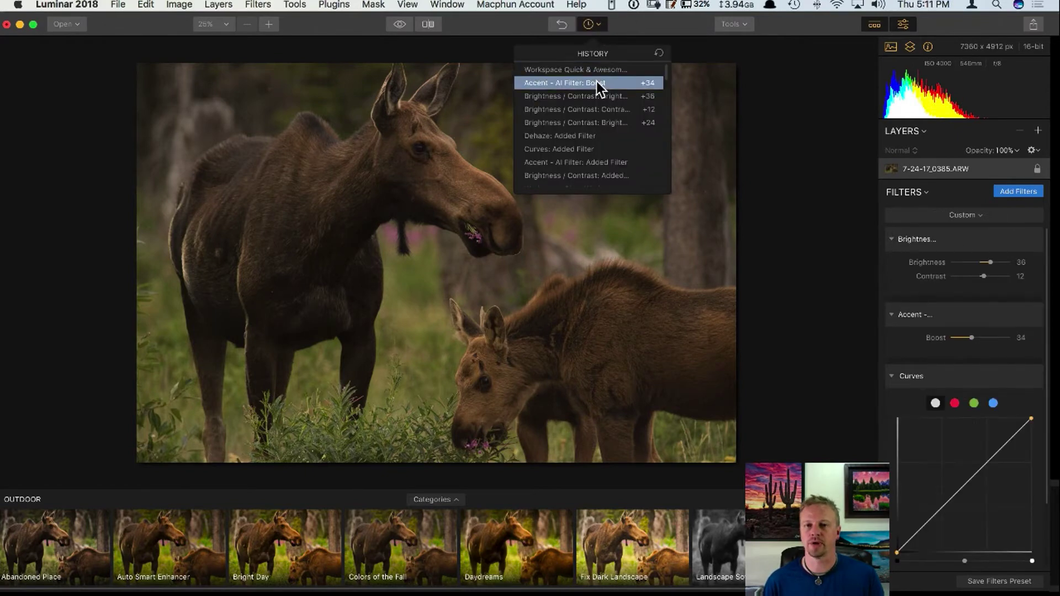
left_click(847, 257)
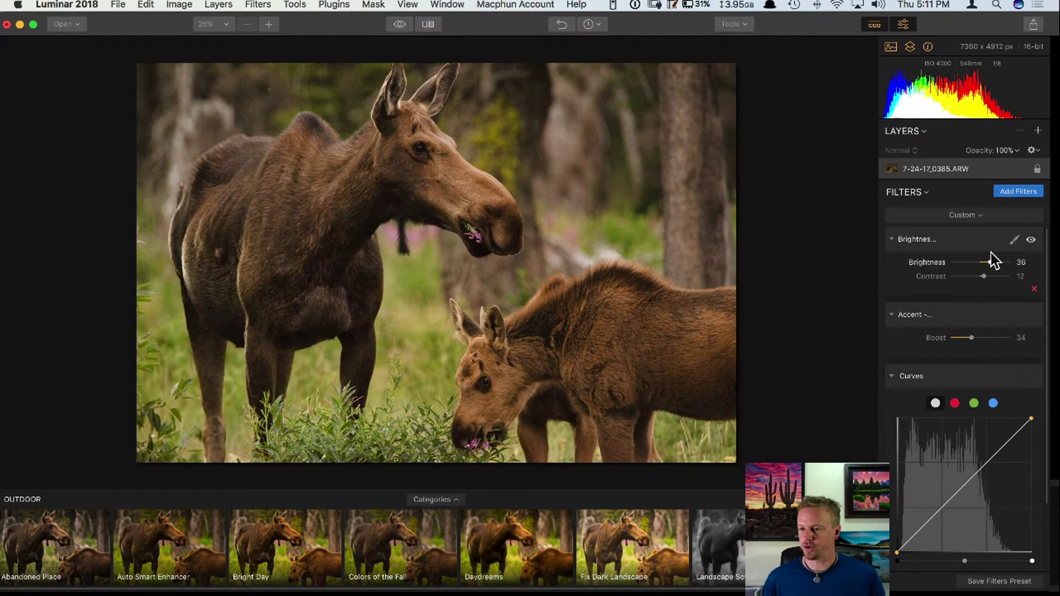
Load the New Filters 2018 workspace and hide the effect of its Sun Rays filter.
left_click(980, 216)
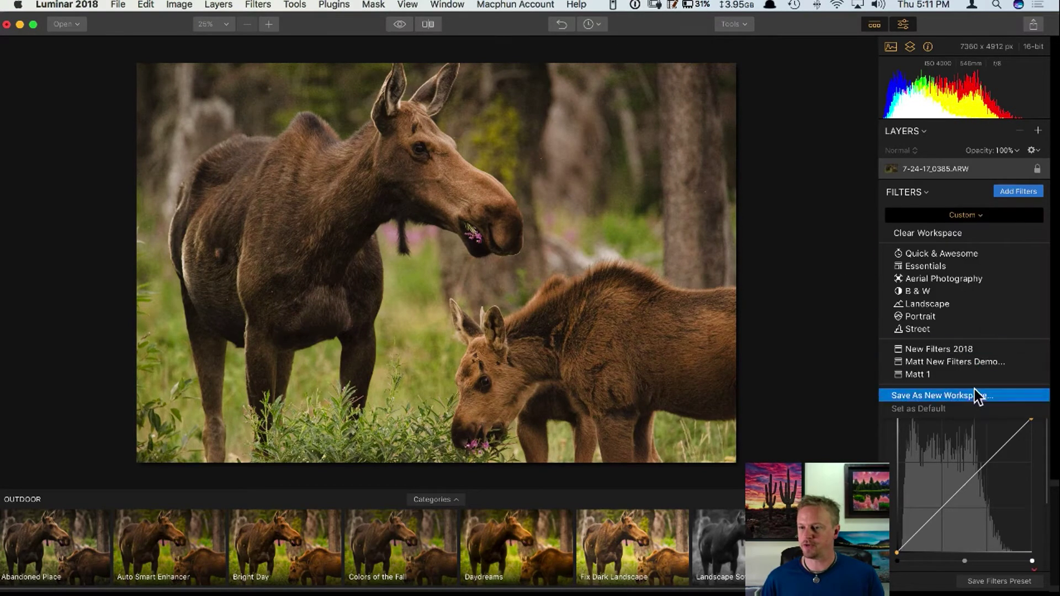
left_click(962, 350)
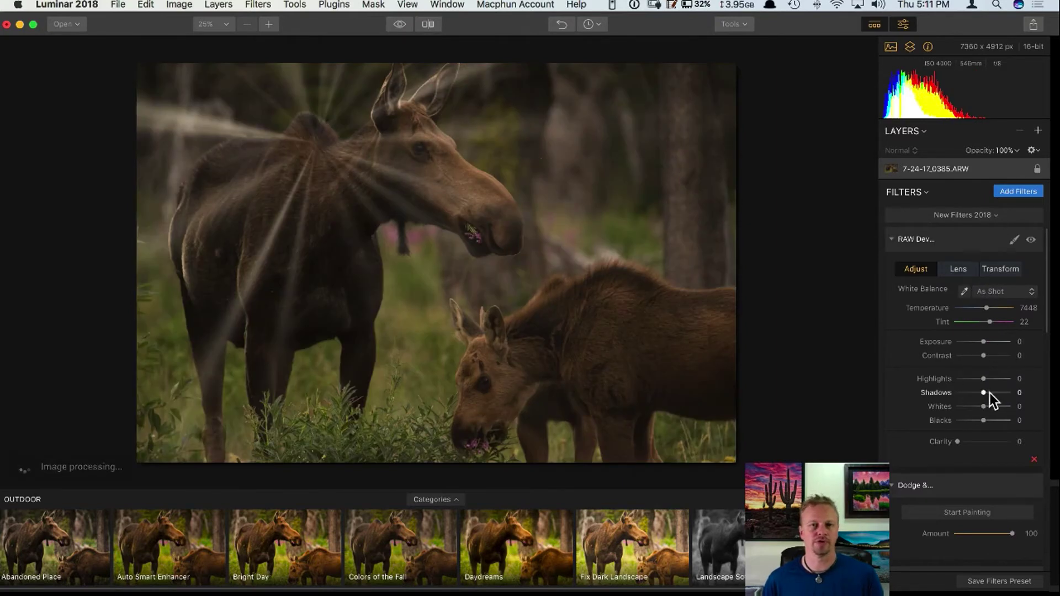
scroll(989, 395, "down", 10)
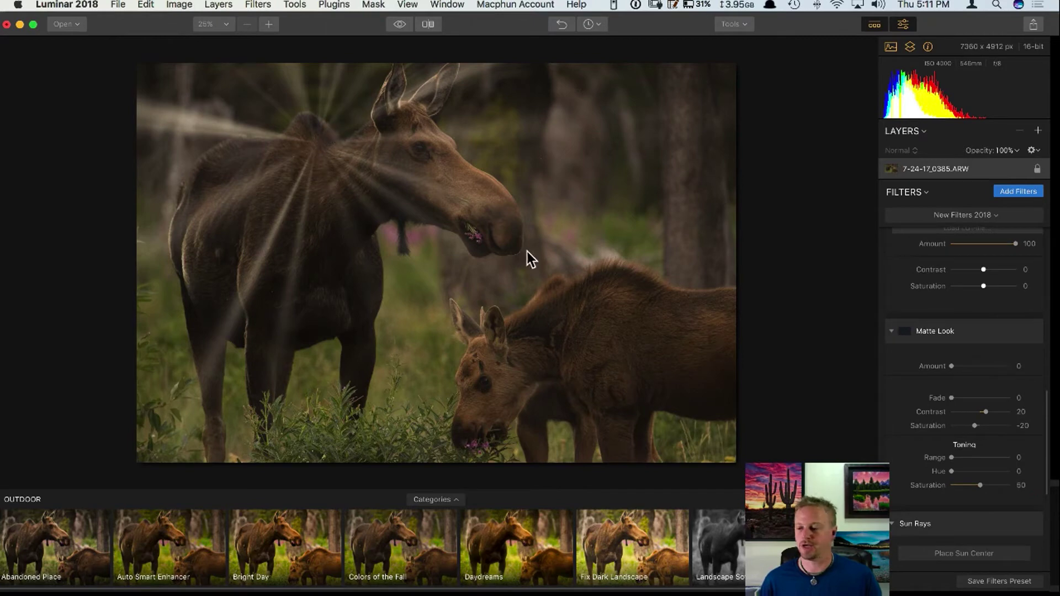
scroll(1005, 426, "down", 5)
scroll(1003, 441, "down", 2)
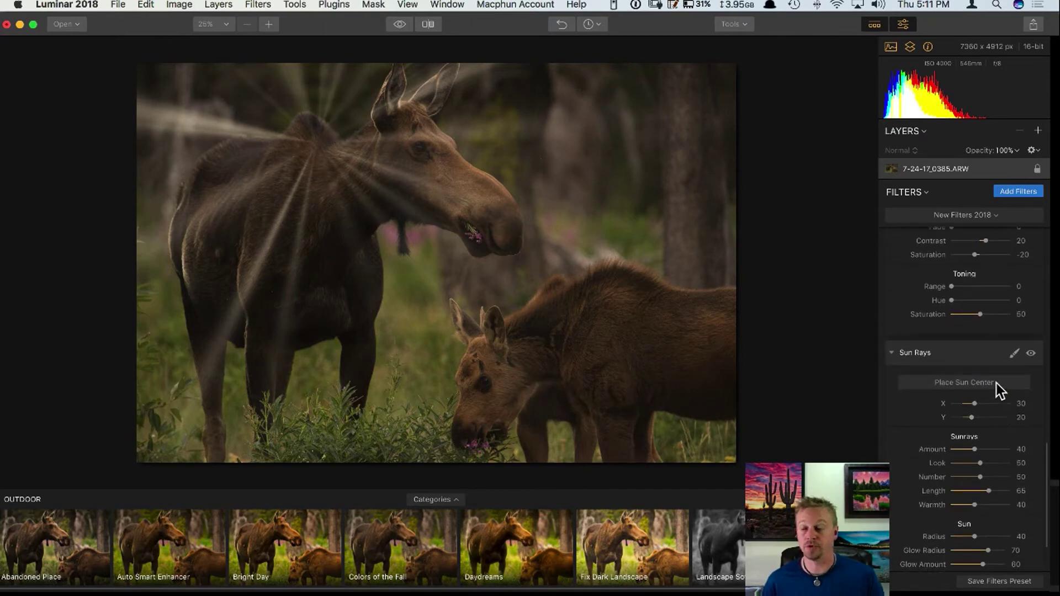
left_click(1030, 354)
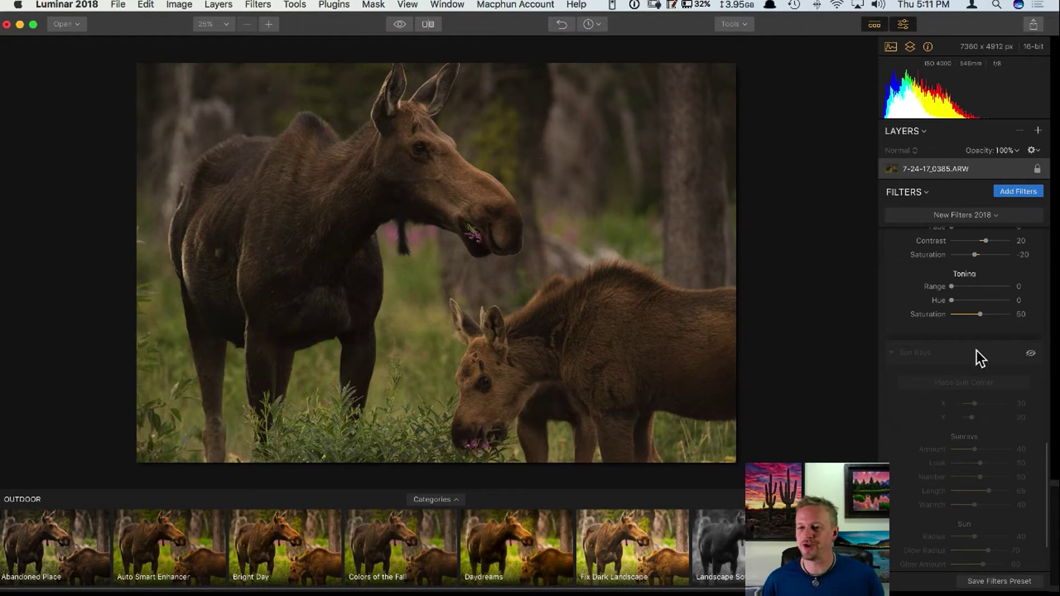
Look through the workspace's filters from Matte Look and LUT Mapping back to RAW Develop.
scroll(983, 329, "up", 5)
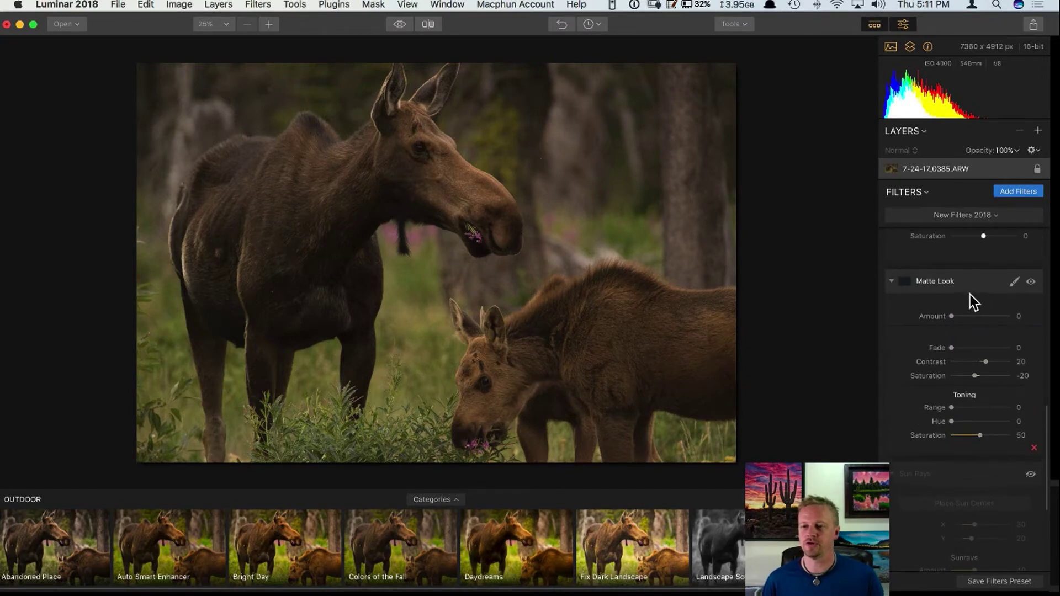
scroll(972, 293, "up", 1)
scroll(971, 298, "up", 4)
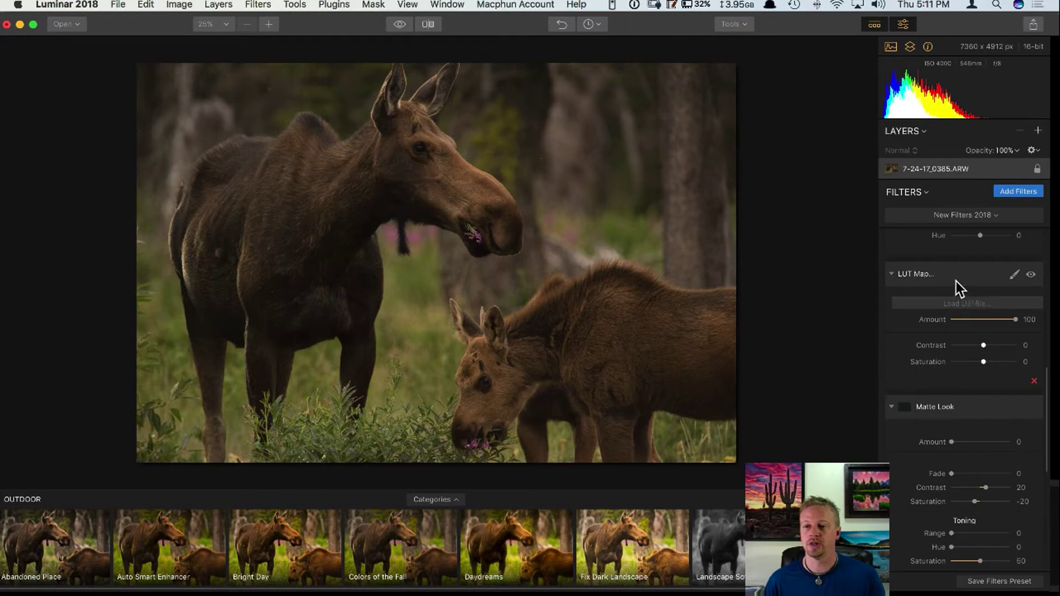
scroll(956, 280, "up", 4)
scroll(963, 298, "up", 4)
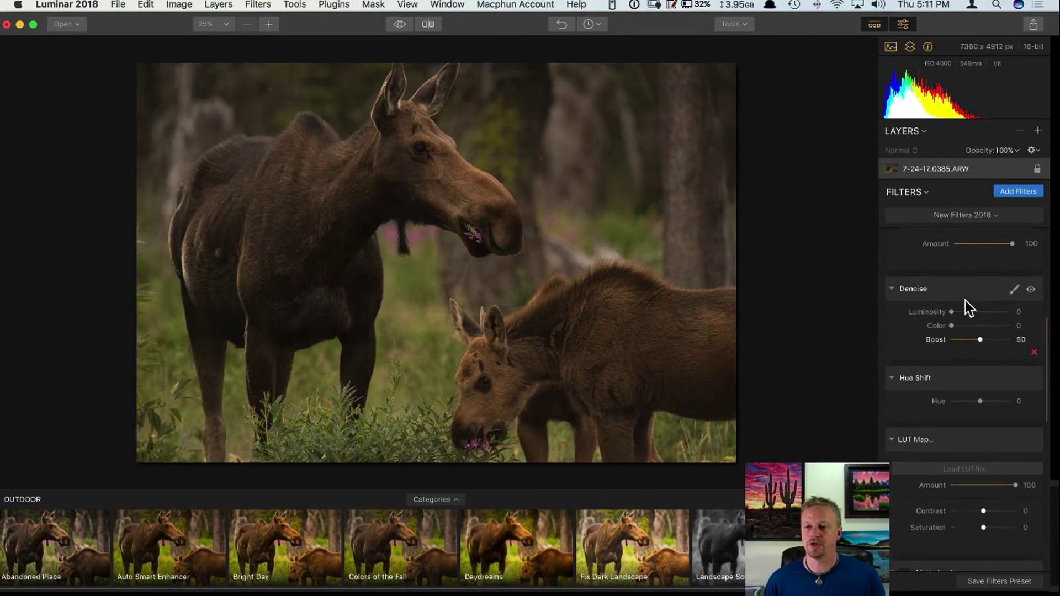
scroll(963, 331, "up", 3)
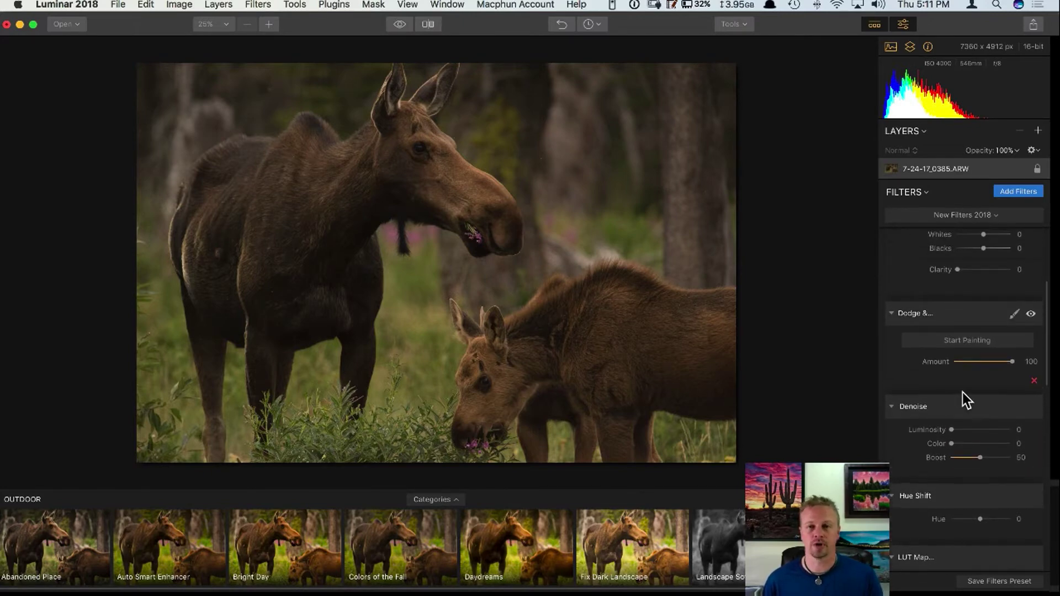
scroll(963, 337, "up", 5)
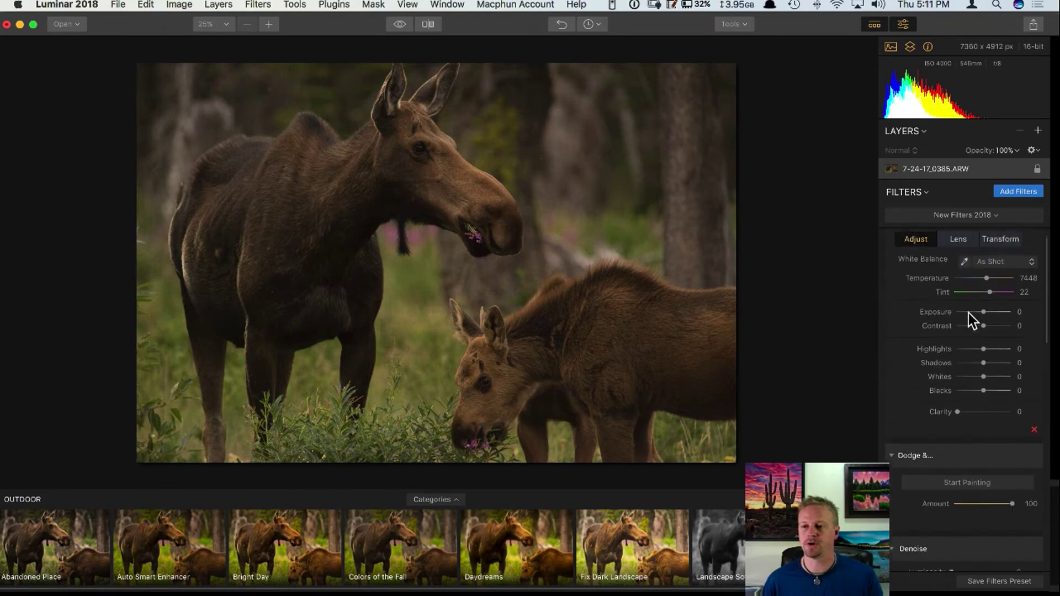
scroll(977, 264, "up", 1)
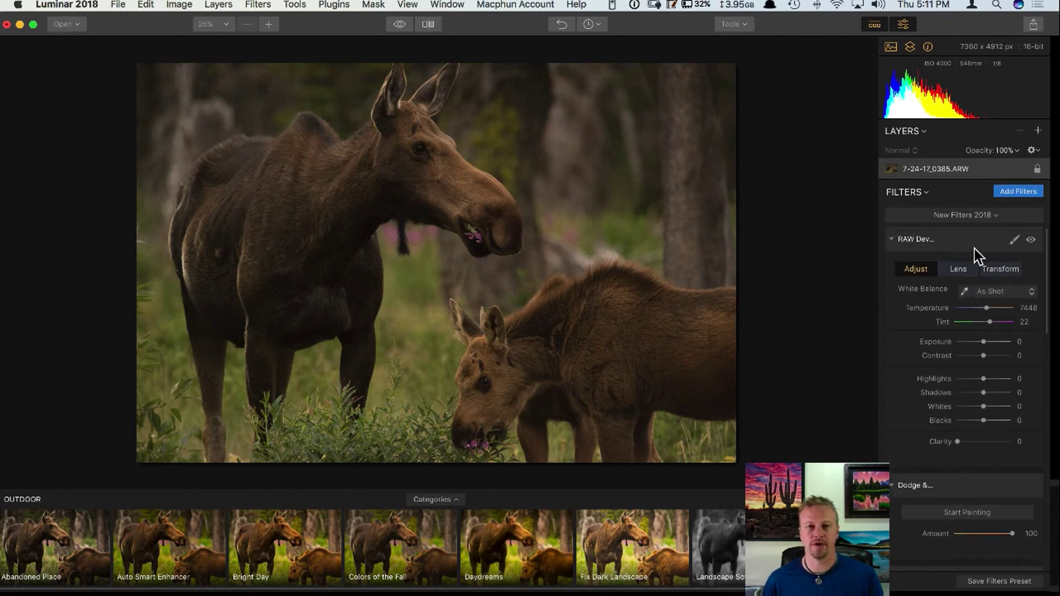
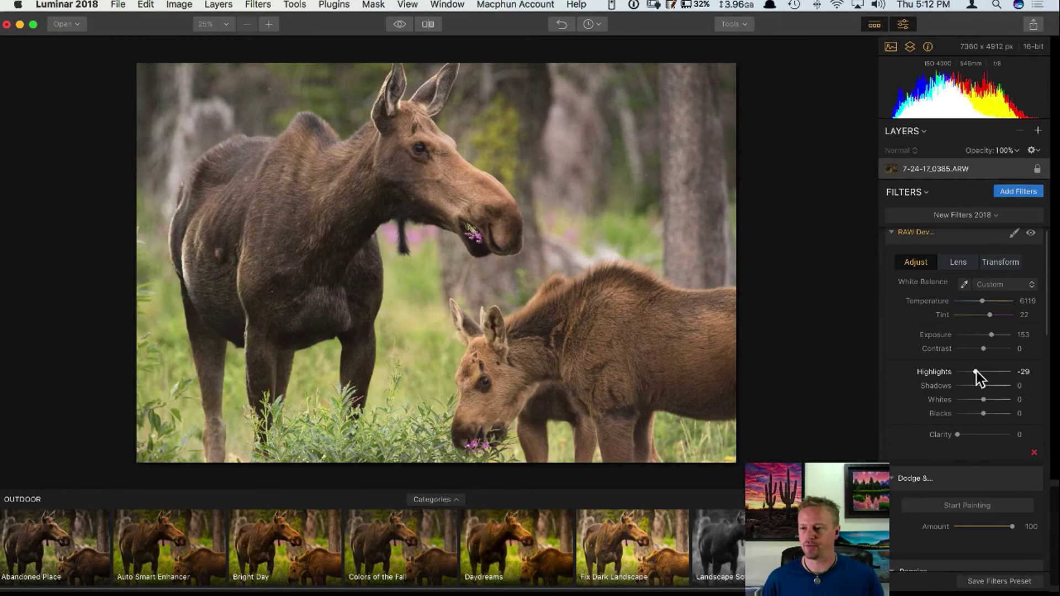
Set the Matte Look filter's amount to 54.
scroll(989, 433, "down", 5)
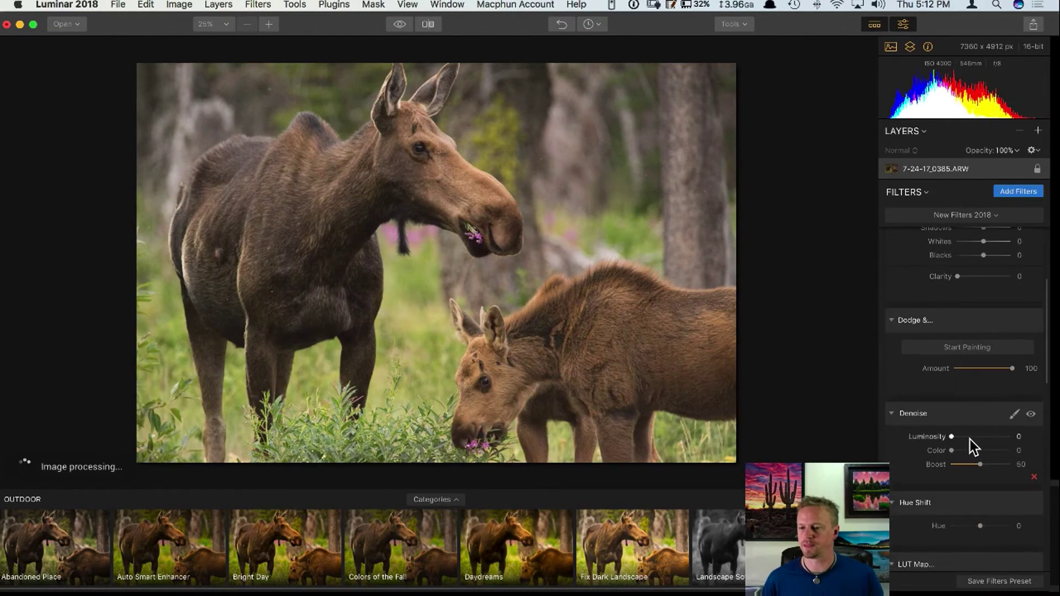
scroll(979, 474, "down", 3)
scroll(980, 457, "down", 5)
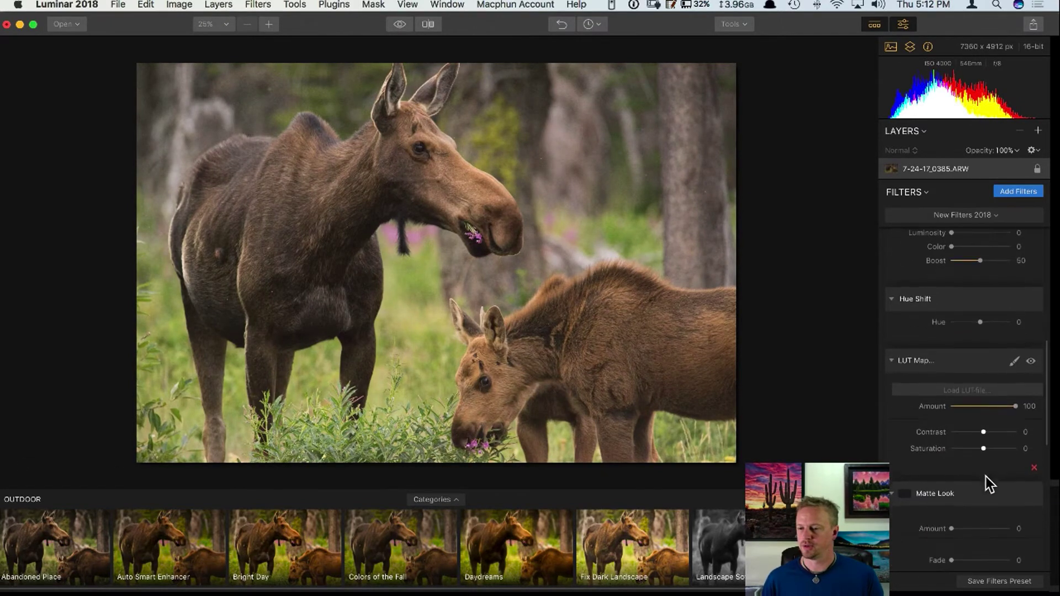
left_click(965, 435)
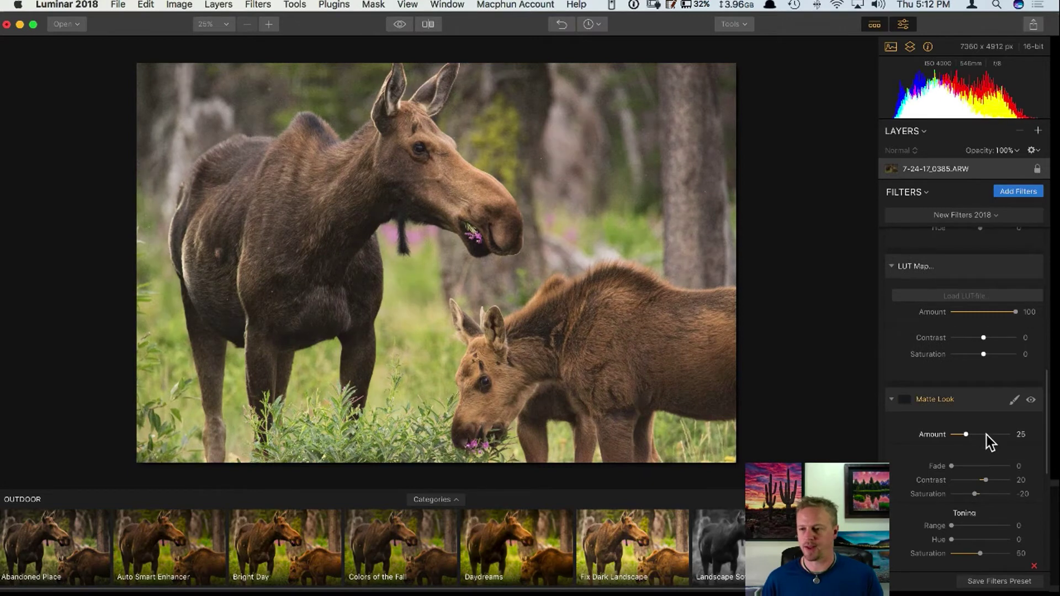
left_click(982, 436)
scroll(975, 428, "down", 2)
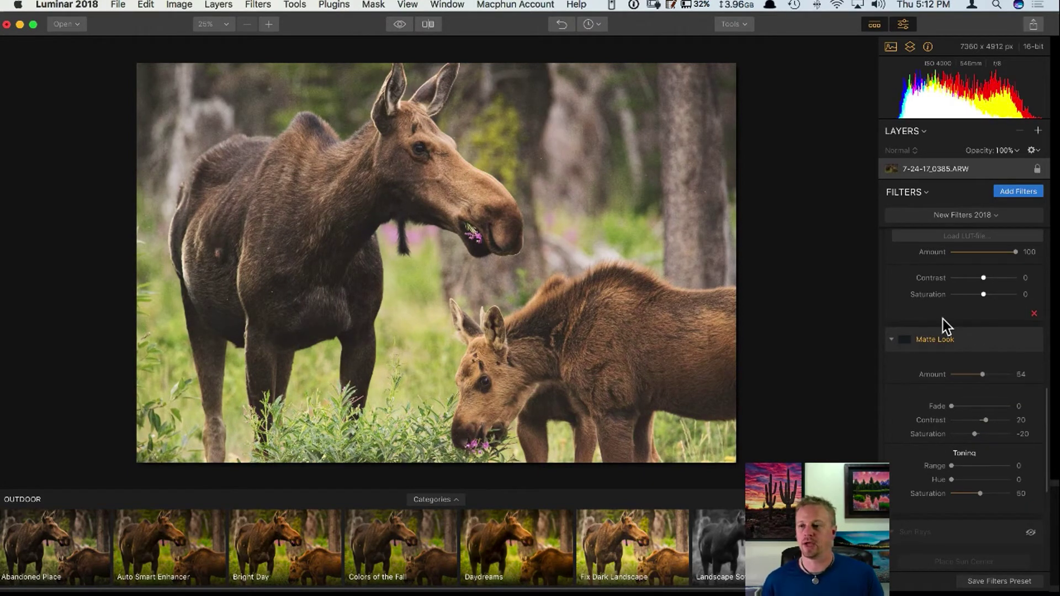
Start a new filters preset that excludes Denoise and Hue Shift, and cancel it.
scroll(942, 315, "up", 8)
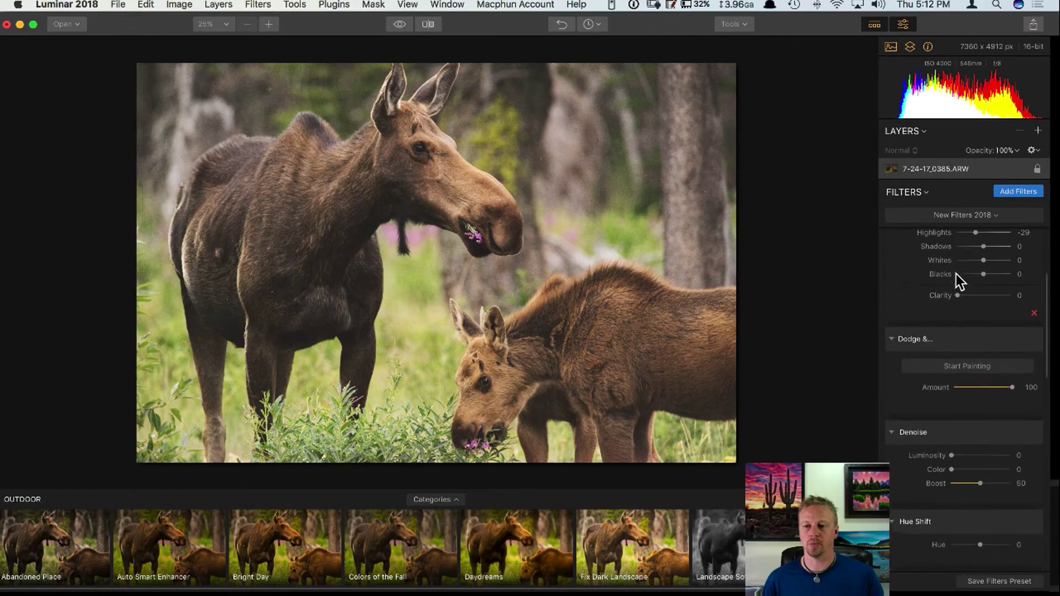
scroll(944, 408, "down", 3)
scroll(946, 433, "down", 1)
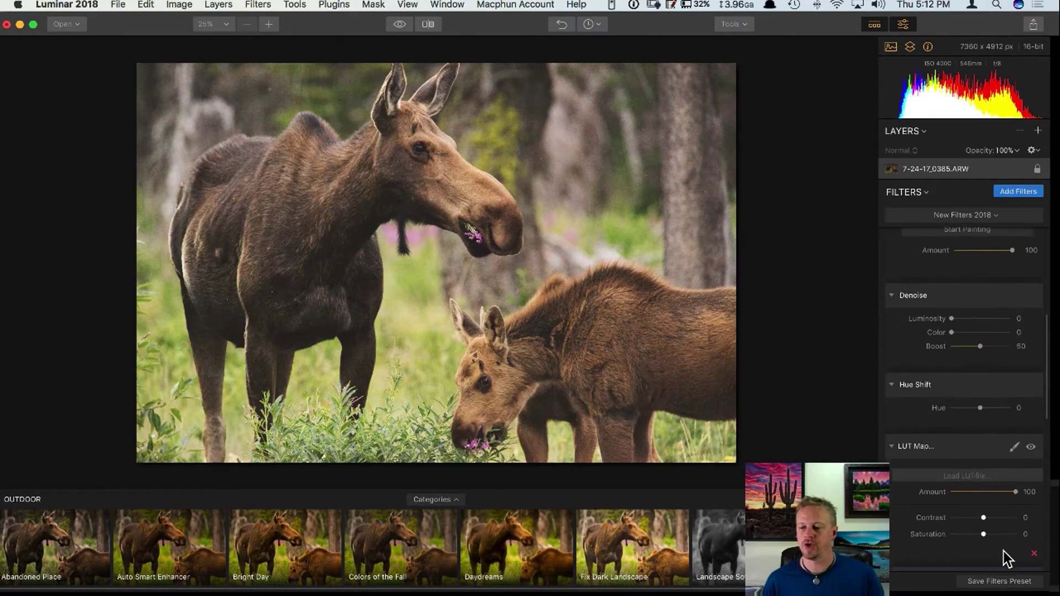
left_click(1002, 582)
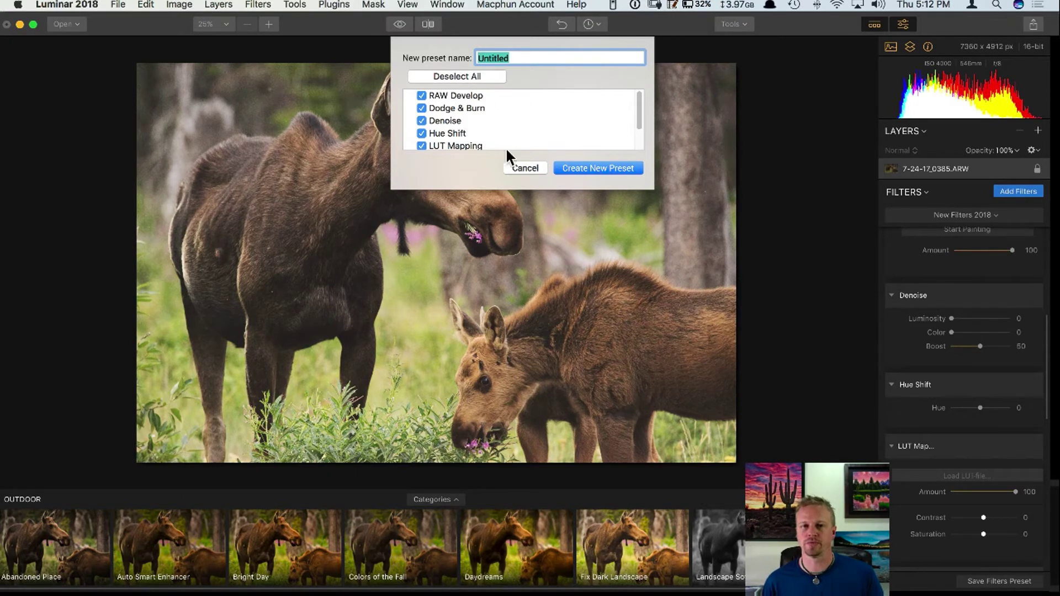
mouse_move(638, 104)
left_mouse_down()
mouse_move(637, 134)
mouse_move(637, 103)
left_mouse_up()
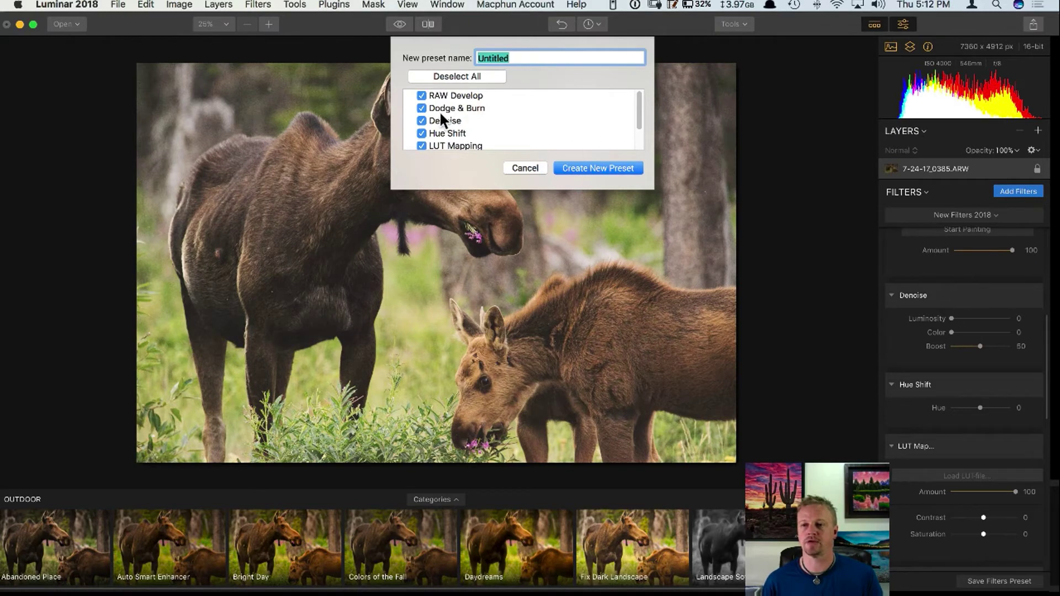
left_click(421, 135)
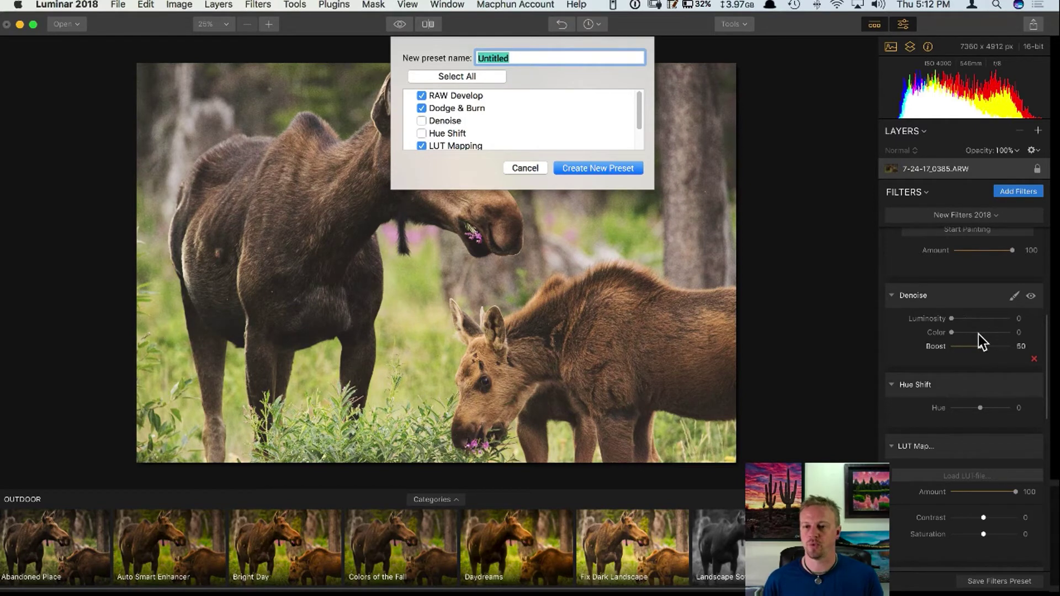
left_click(523, 166)
Delete all filters from the moose photo's layer.
left_click(926, 191)
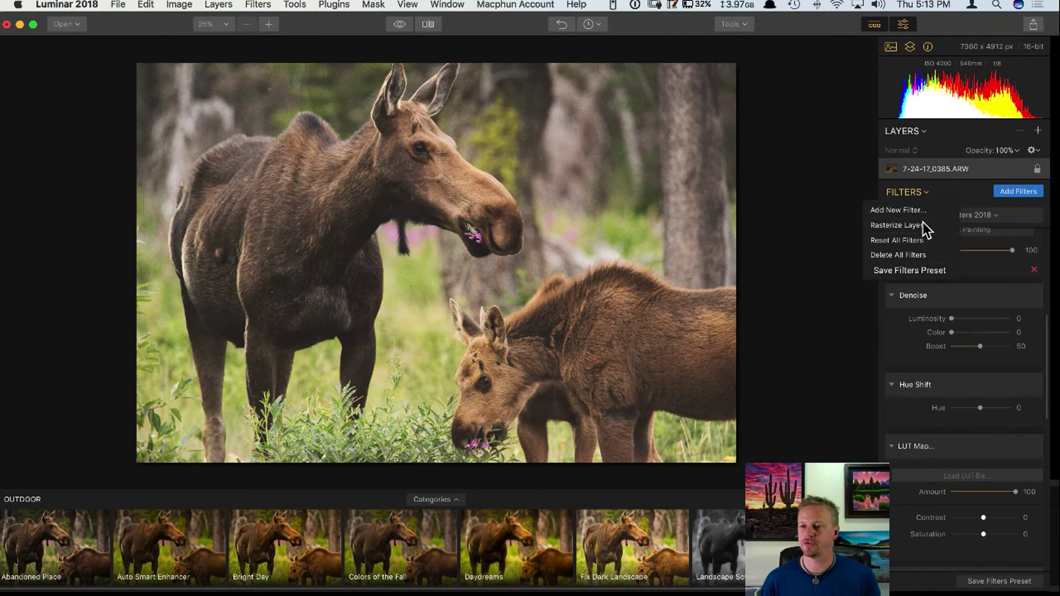
left_click(908, 254)
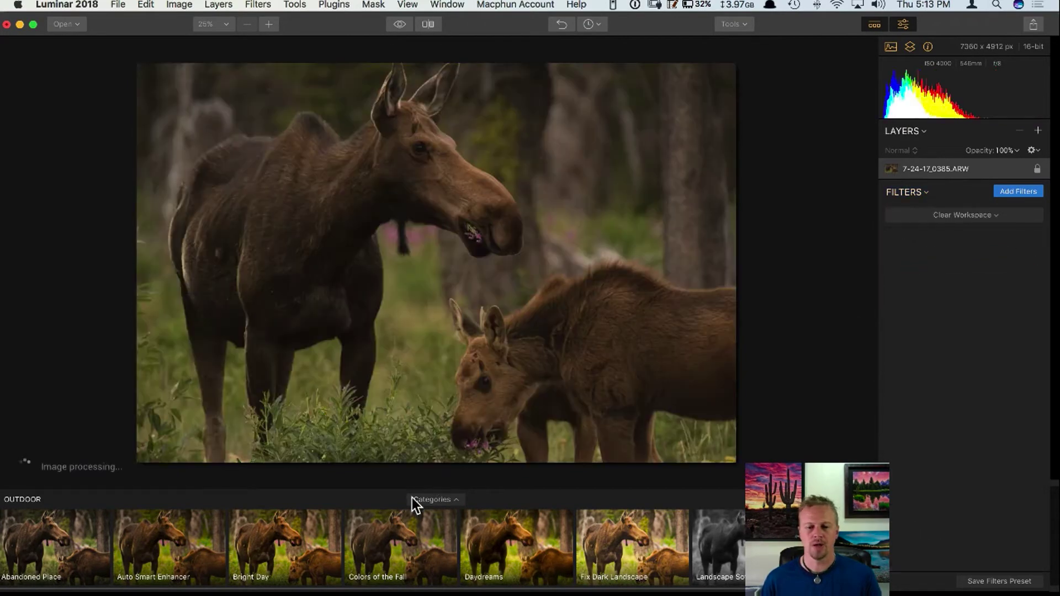
Switch to the older Luminar, look over its preset categories, and return to Luminar 2018.
left_click(455, 501)
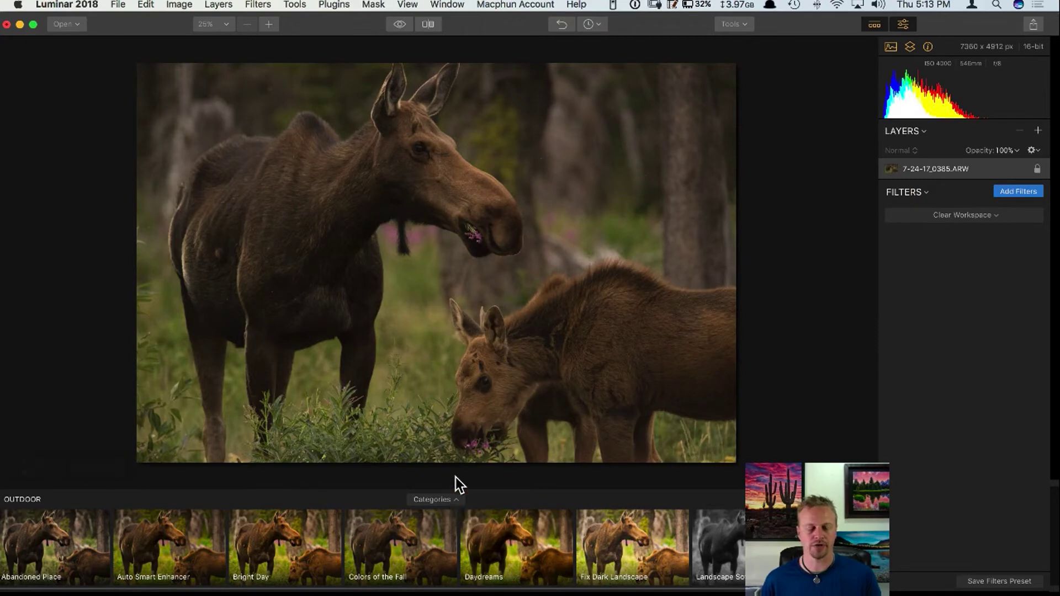
key("super+Tab")
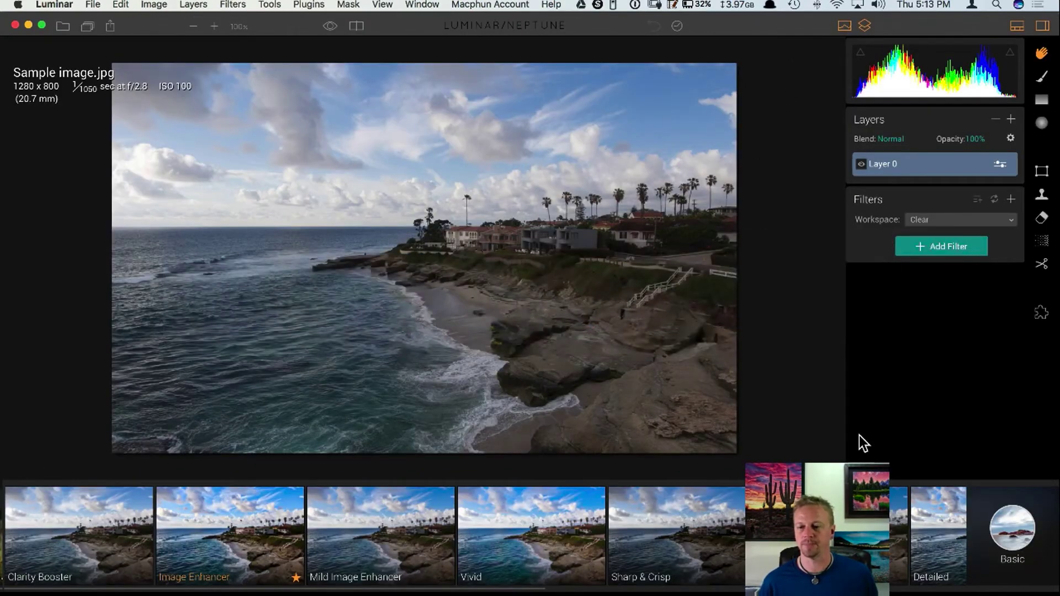
left_click(1014, 522)
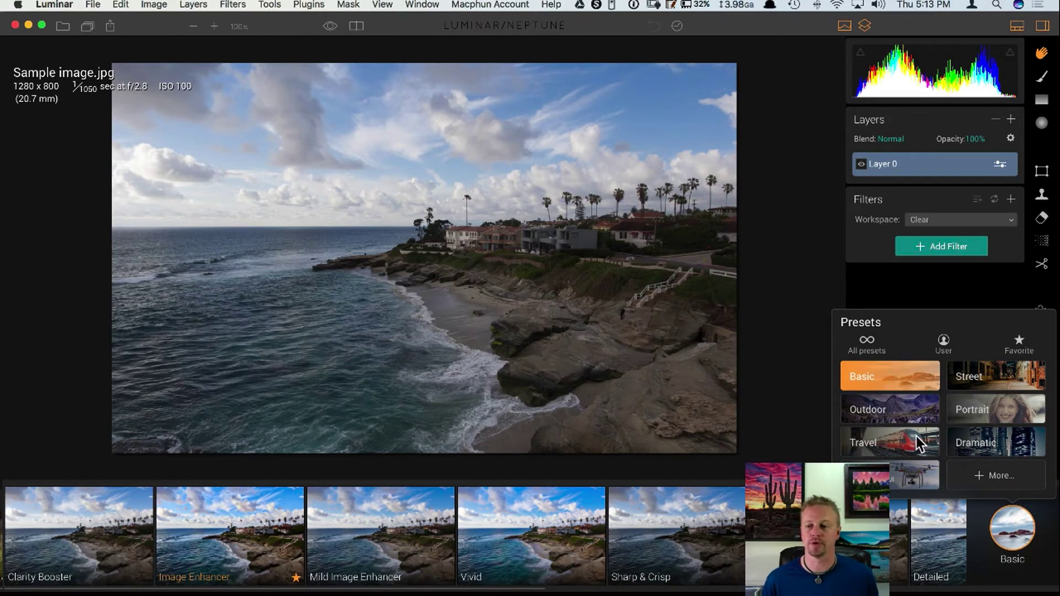
left_click(998, 577)
key("super+Tab")
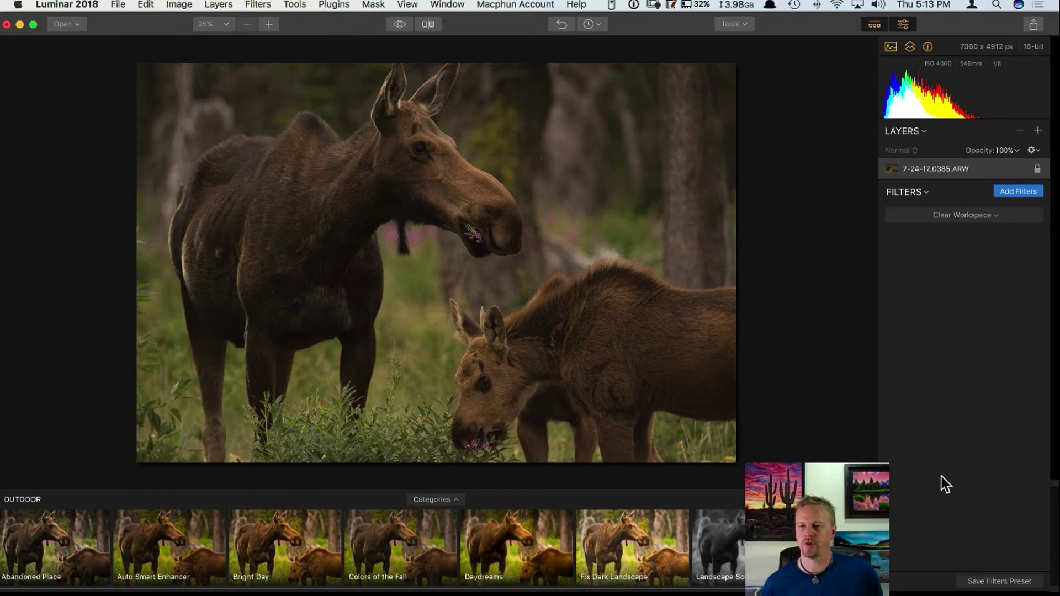
Apply the Bright Day preset to the moose photo and look over the preset categories and the filters it uses.
left_click(282, 529)
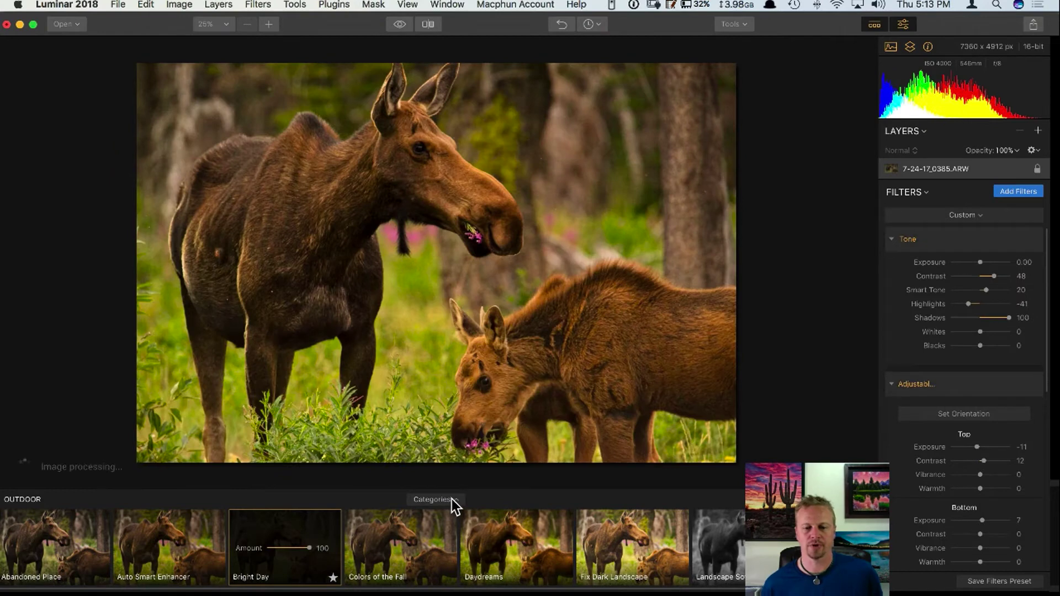
left_click(450, 499)
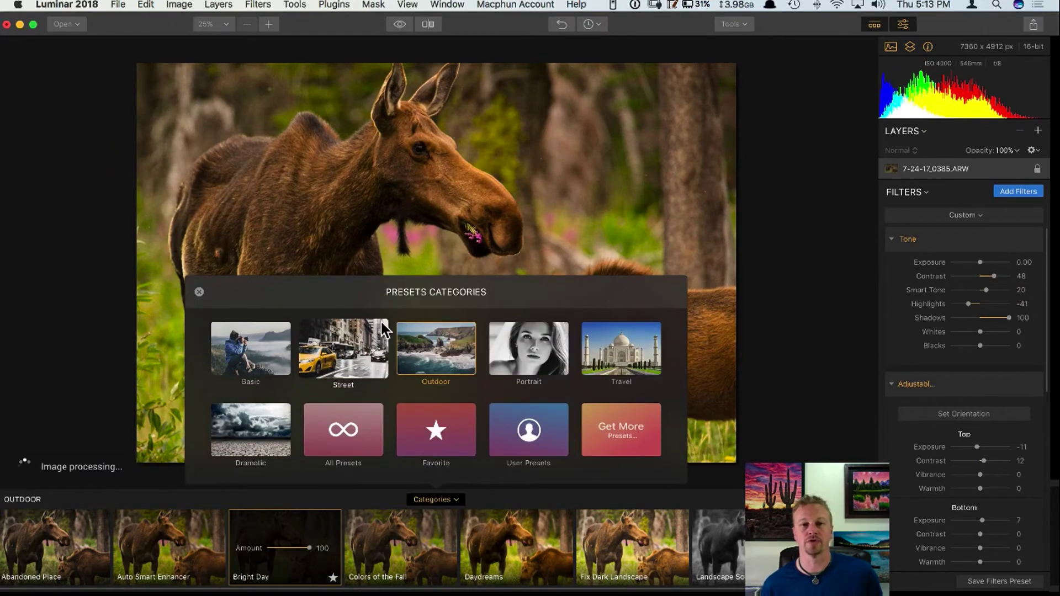
left_click(439, 501)
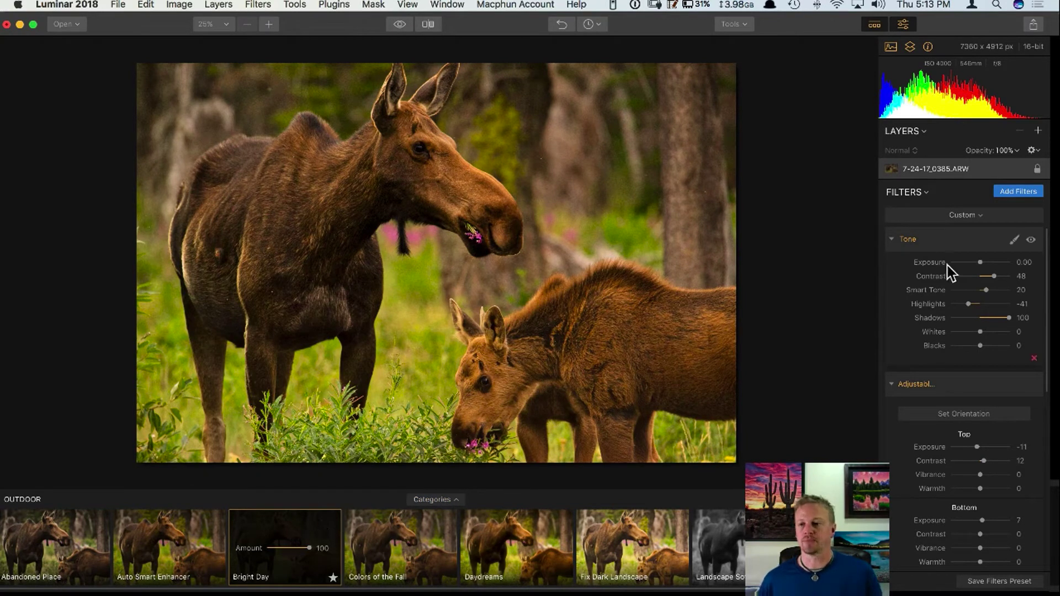
scroll(958, 260, "down", 5)
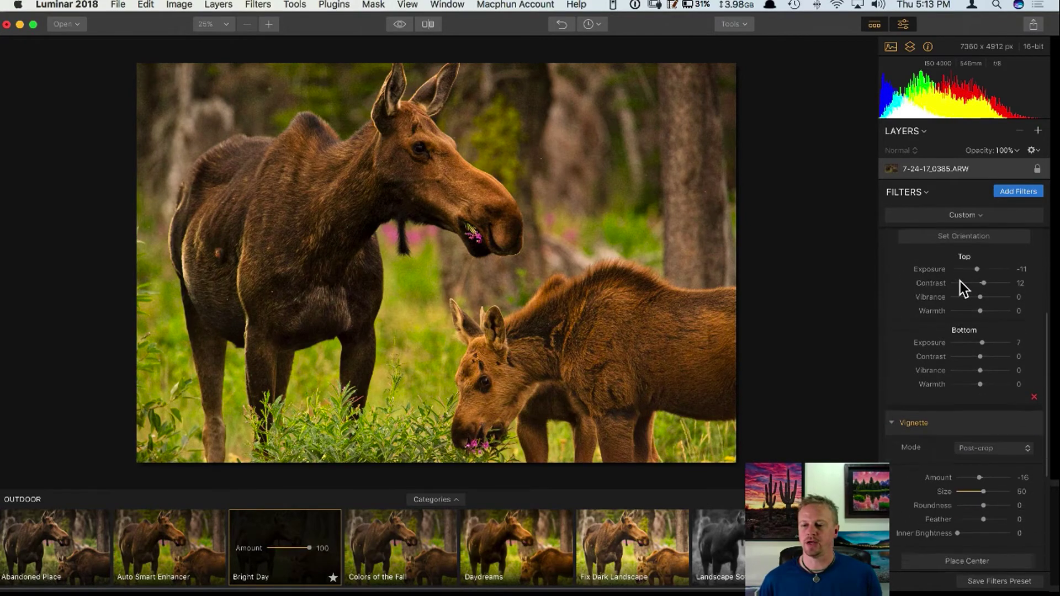
scroll(960, 284, "down", 5)
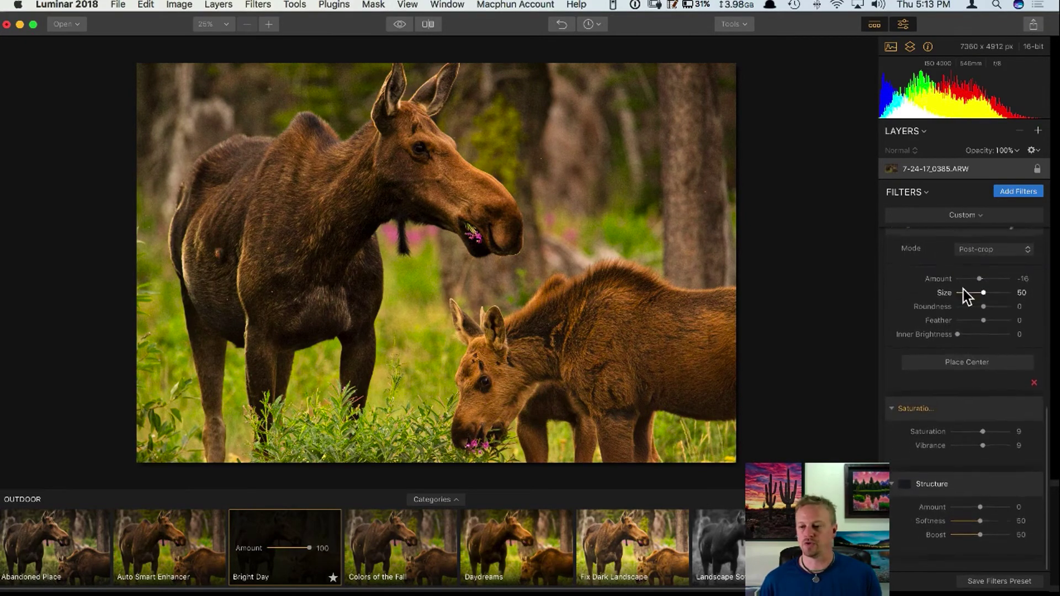
scroll(962, 289, "up", 10)
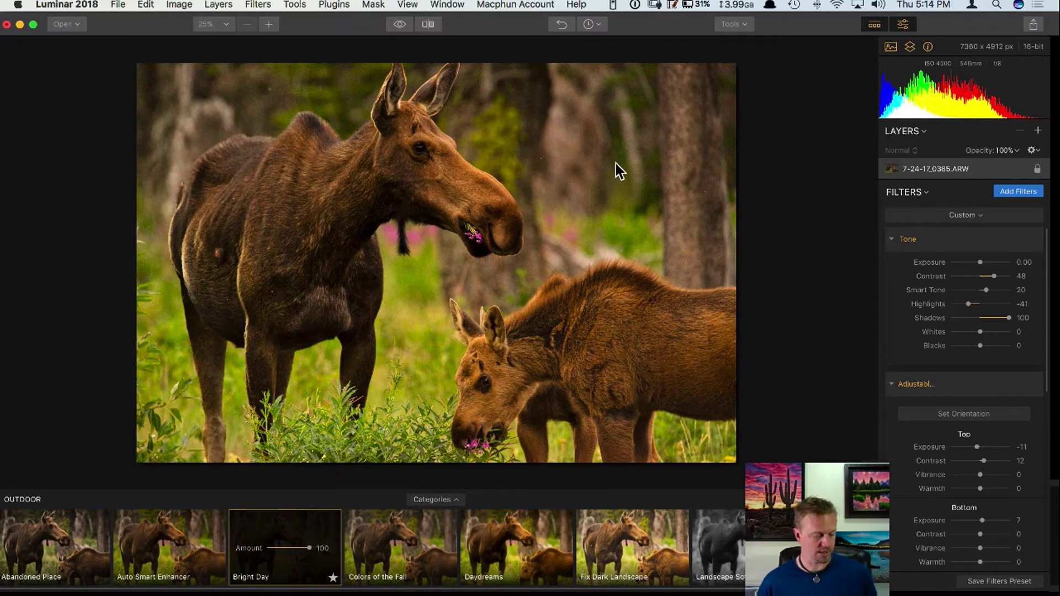
Switch to the older Luminar and apply the Image Enhancer preset to the sample image with an amount of 64.
key("super+Tab")
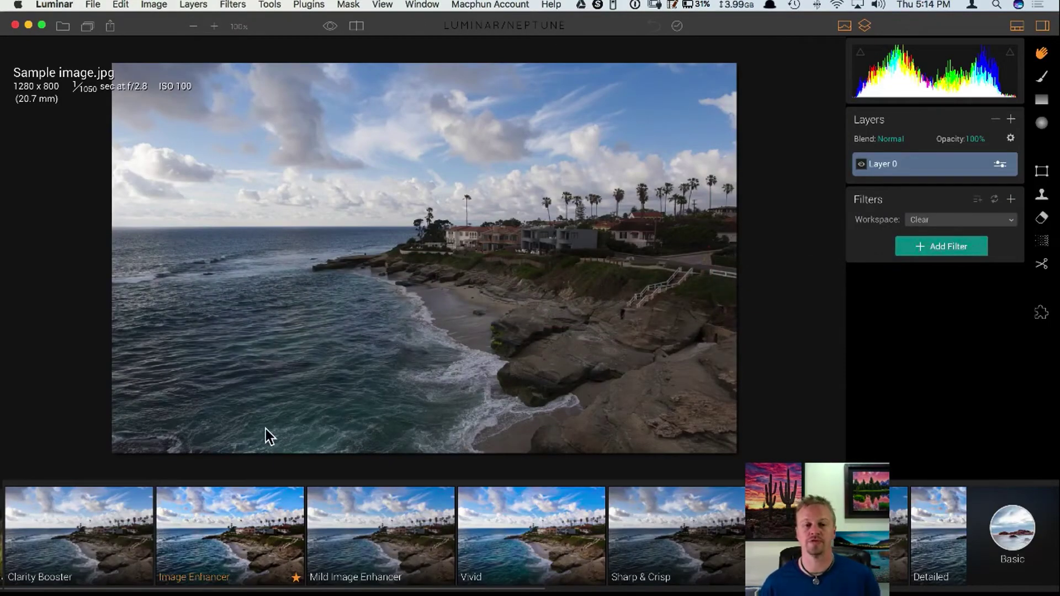
left_click(236, 499)
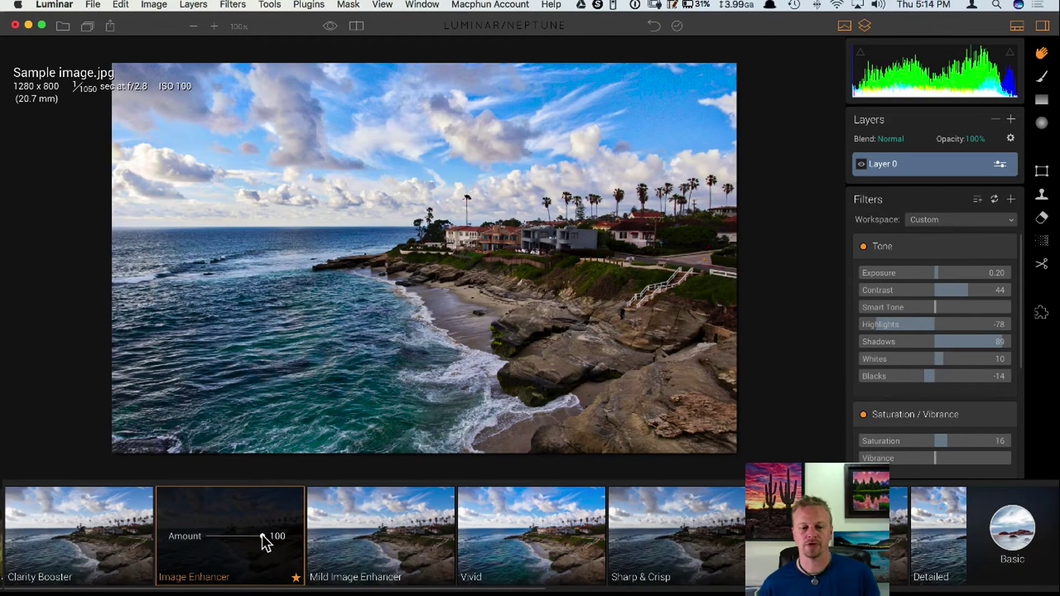
mouse_move(262, 537)
left_mouse_down()
mouse_move(208, 535)
mouse_move(268, 538)
left_mouse_up()
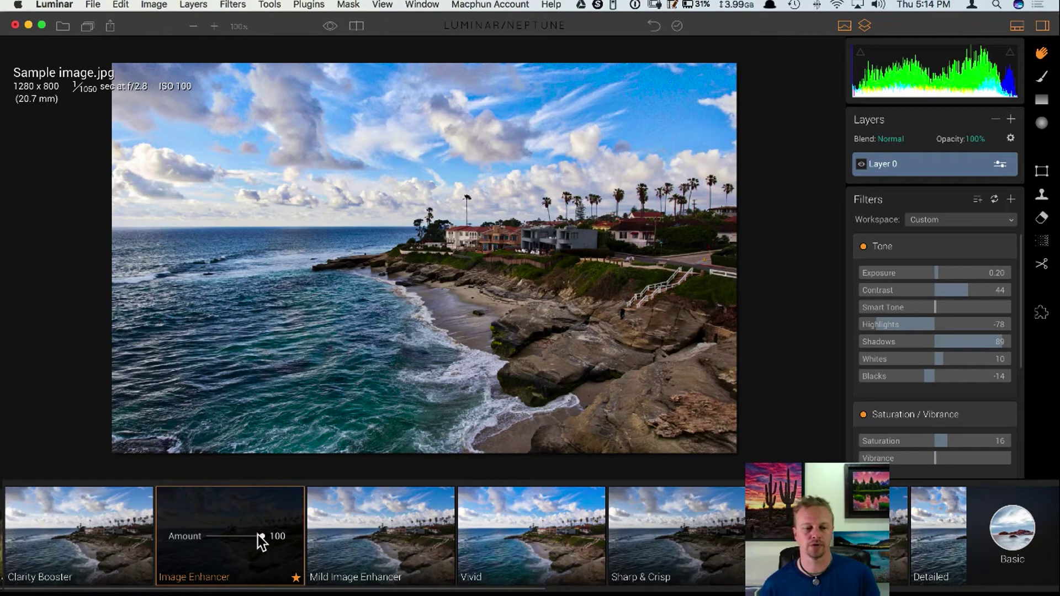
left_click_drag(258, 535, 236, 541)
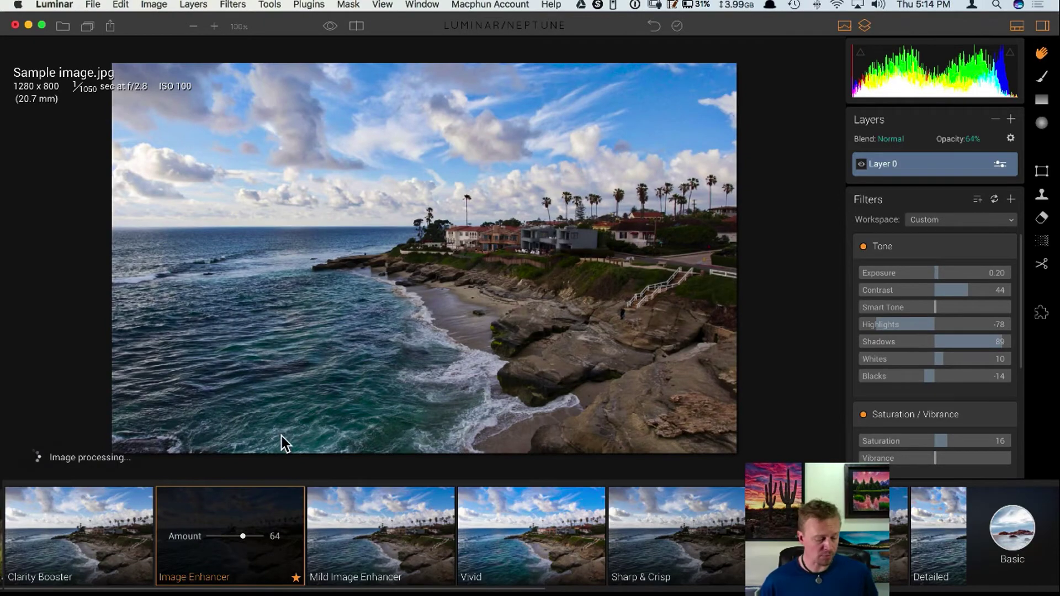
Switch to Luminar 2018 and set the Tone filter's Shadows to 86 and Contrast to 34.
key("super+Tab")
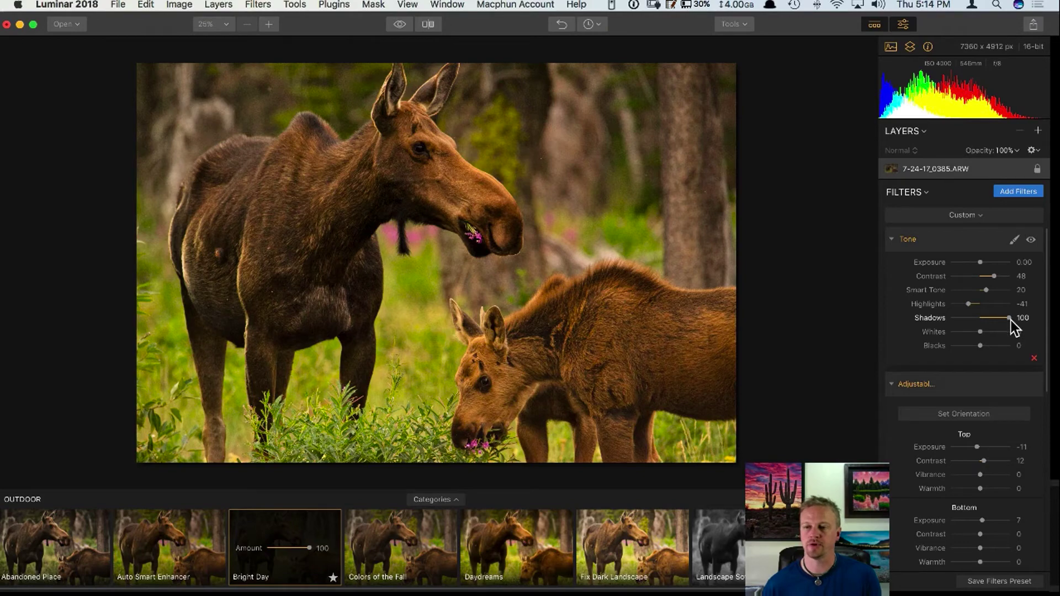
mouse_move(1008, 318)
left_mouse_down()
mouse_move(987, 319)
mouse_move(1002, 319)
left_mouse_up()
left_click_drag(994, 277, 990, 278)
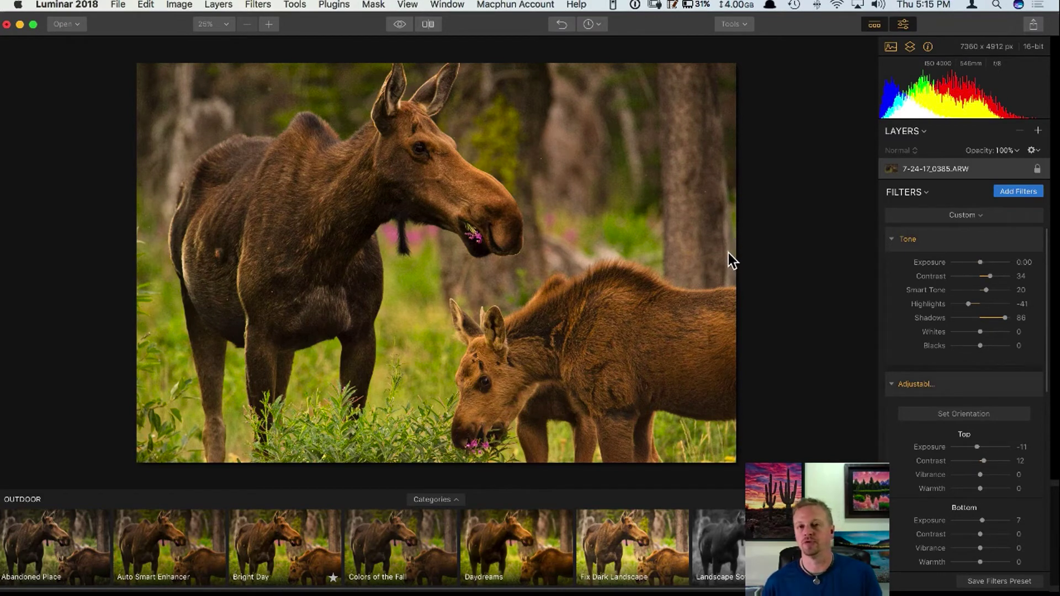
Raise the Structure filter's amount on the moose photo and try to start a brush mask for it.
scroll(972, 312, "down", 10)
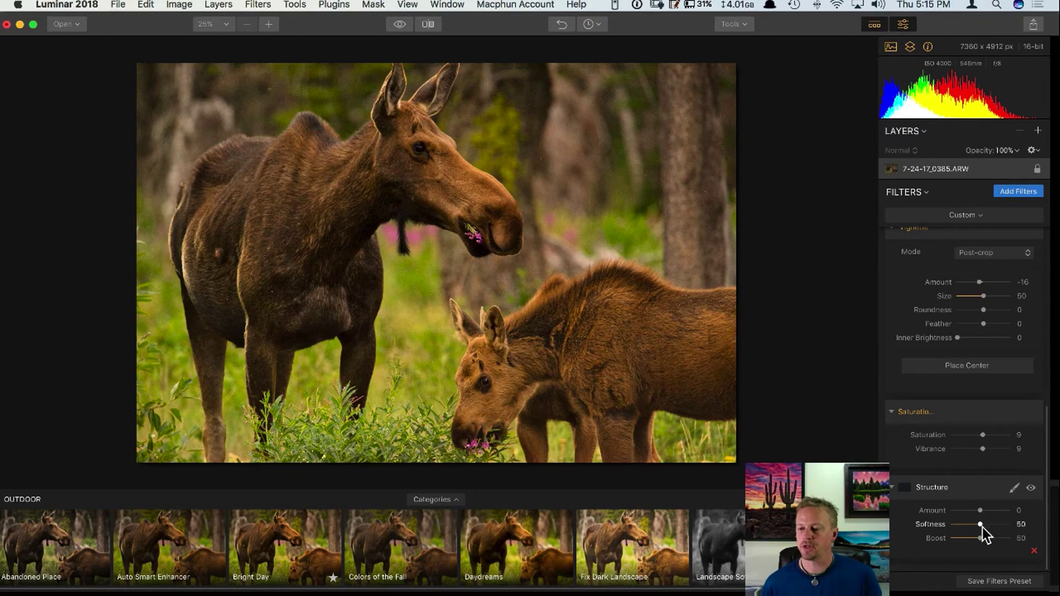
left_click_drag(979, 510, 991, 511)
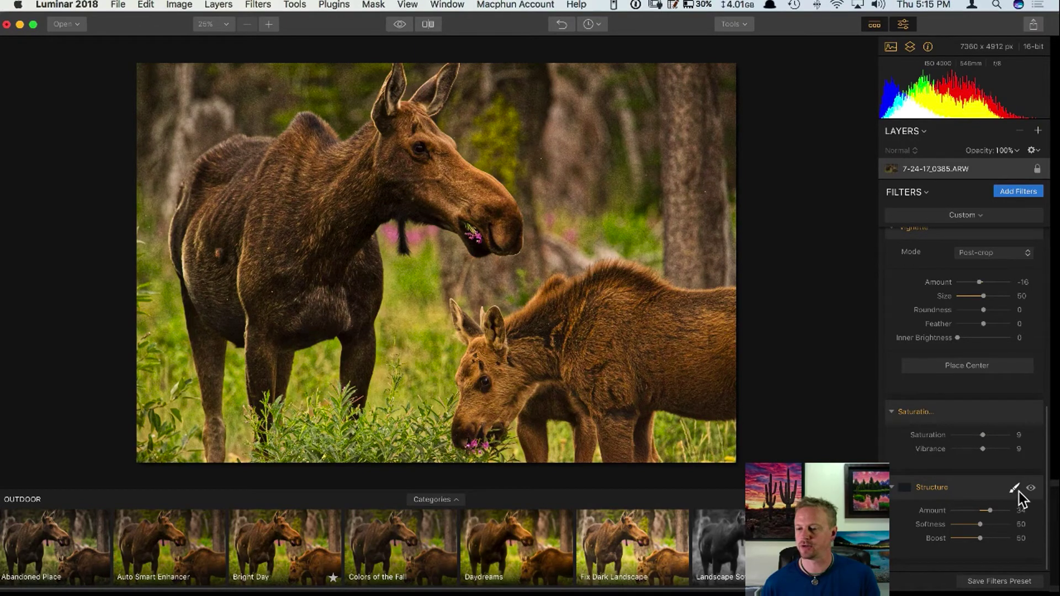
left_click(1015, 489)
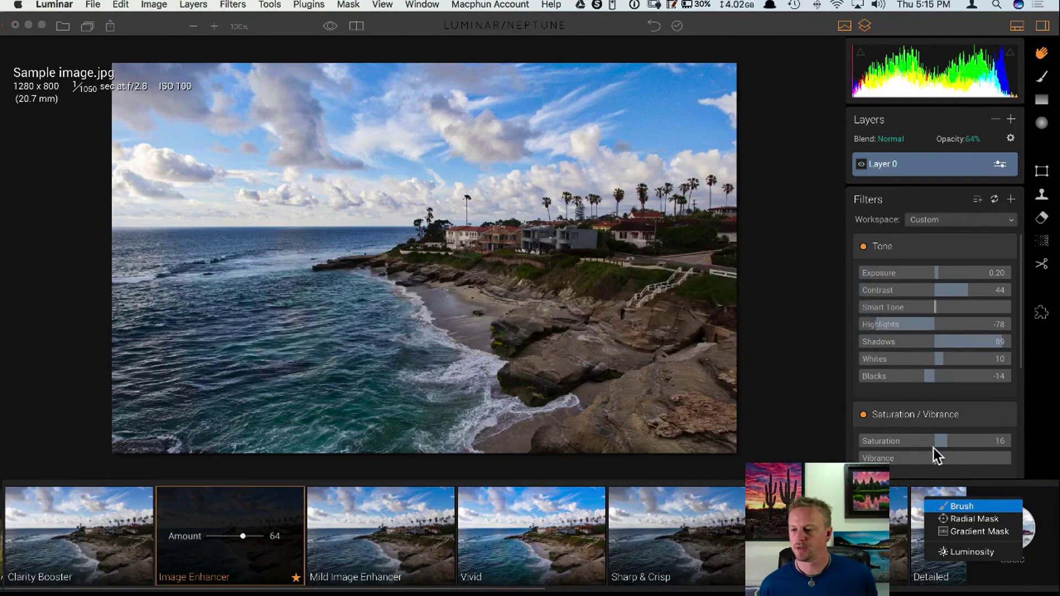
key("super+Tab")
key("super+Tab")
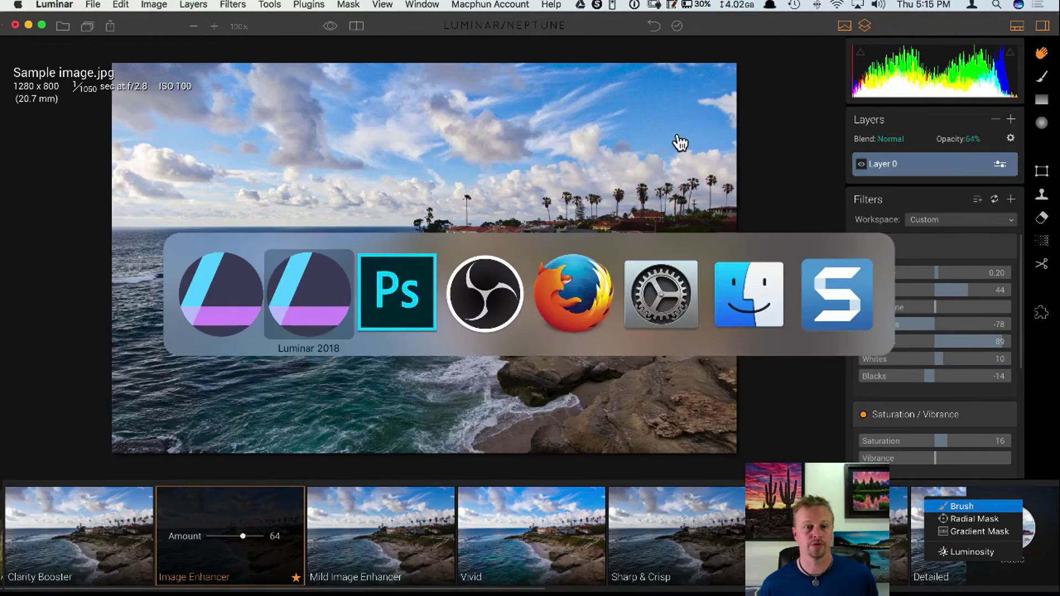
key("super+Tab")
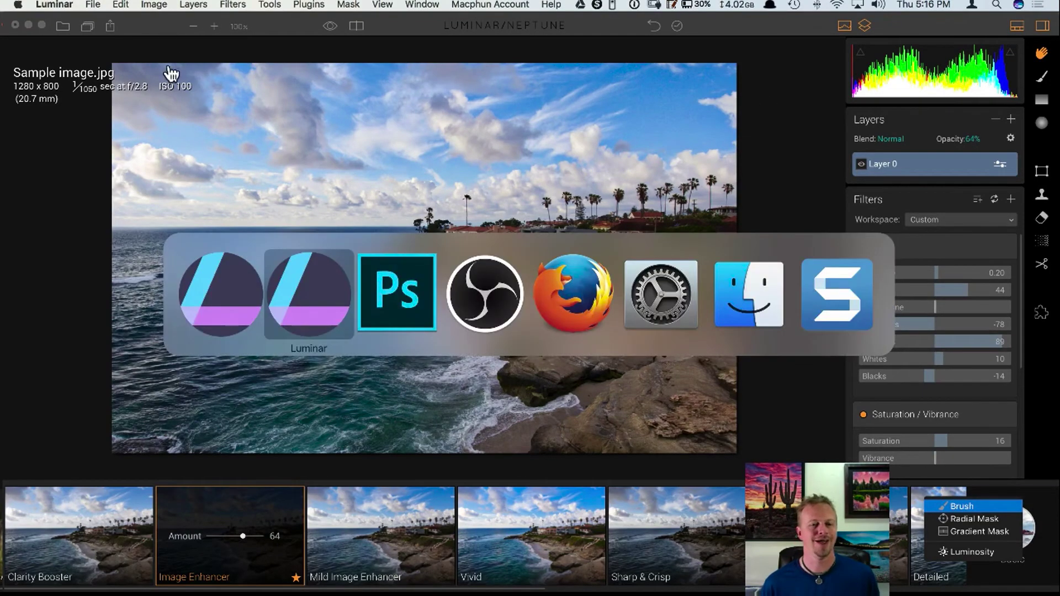
Force quit Luminar 2018 and close the list of running applications.
left_click(18, 5)
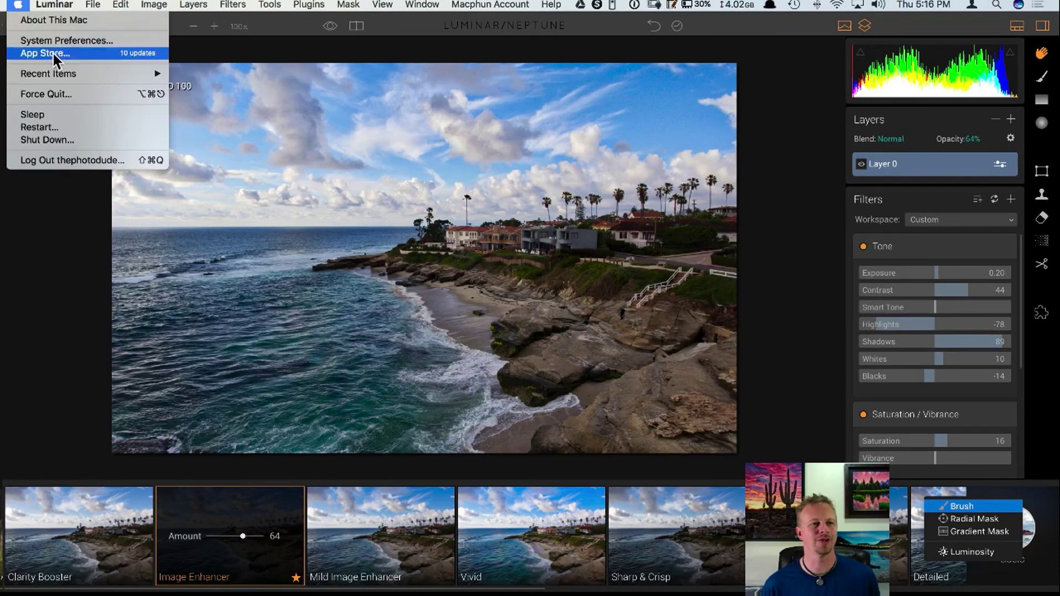
left_click(52, 93)
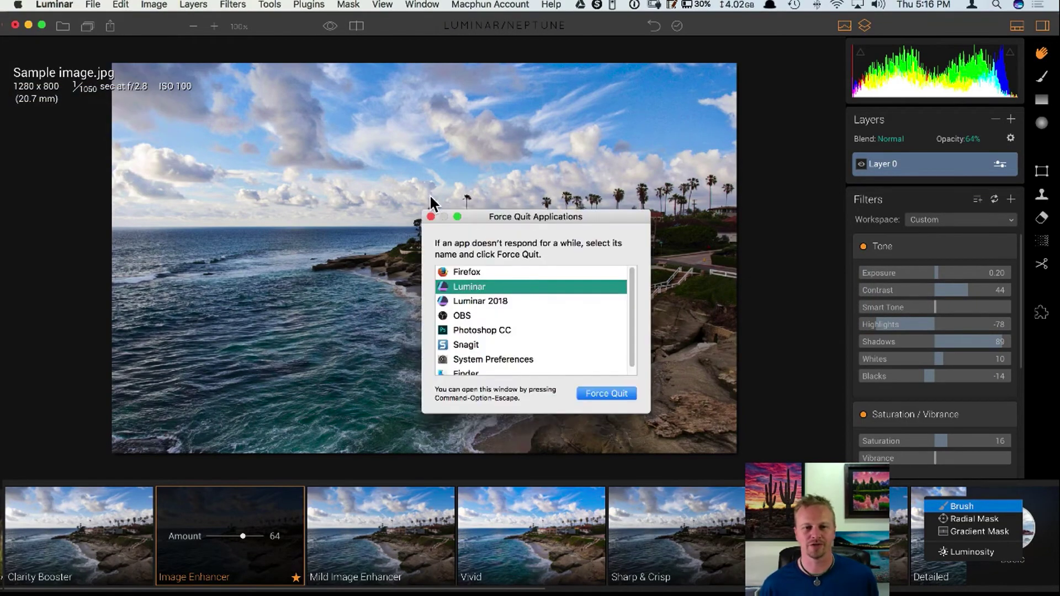
left_click(523, 301)
left_click(608, 393)
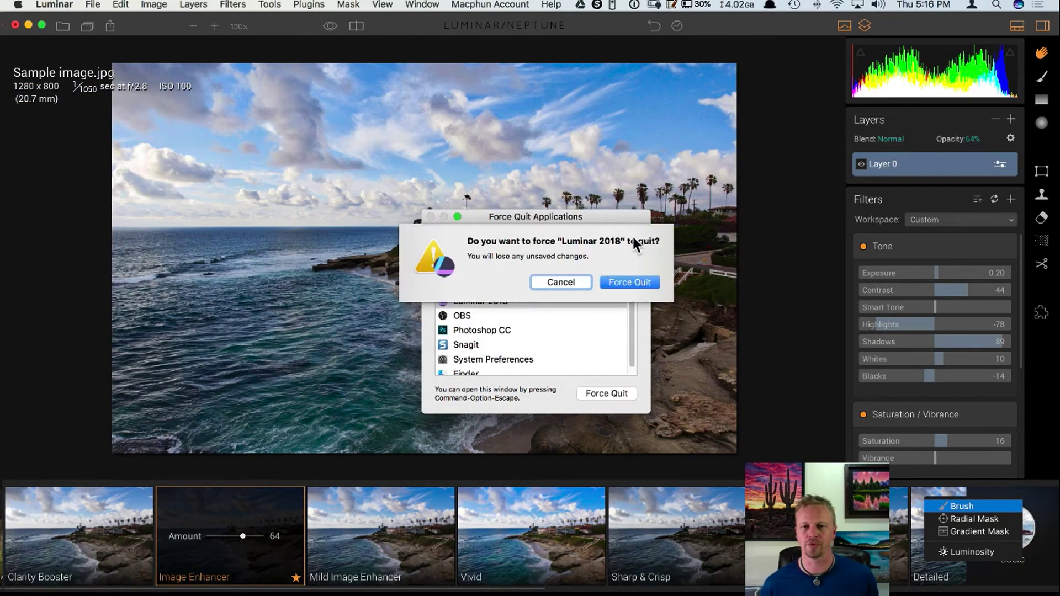
left_click(628, 282)
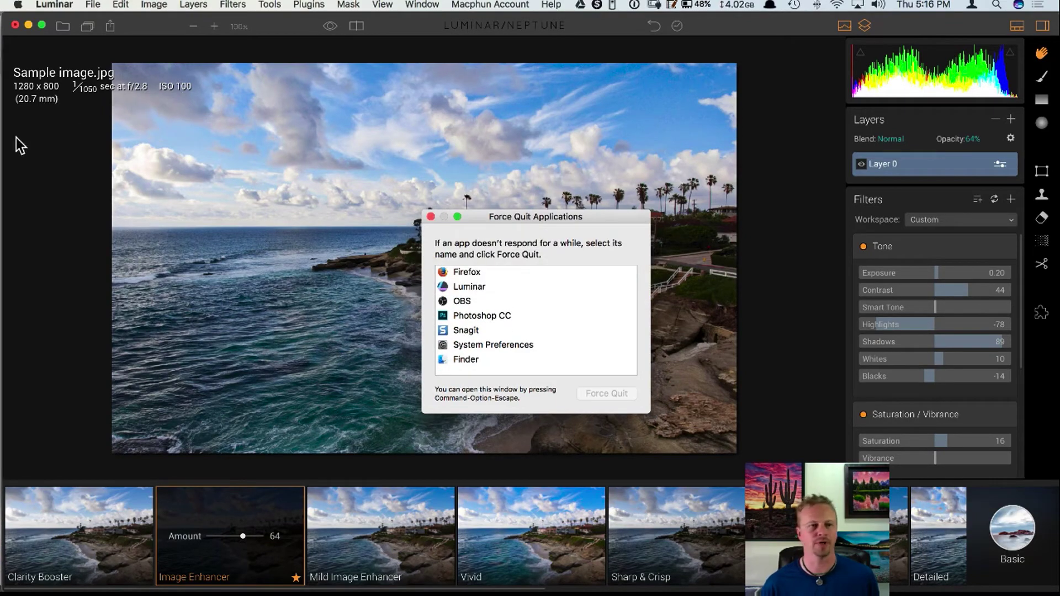
mouse_move(122, 148)
left_click(431, 216)
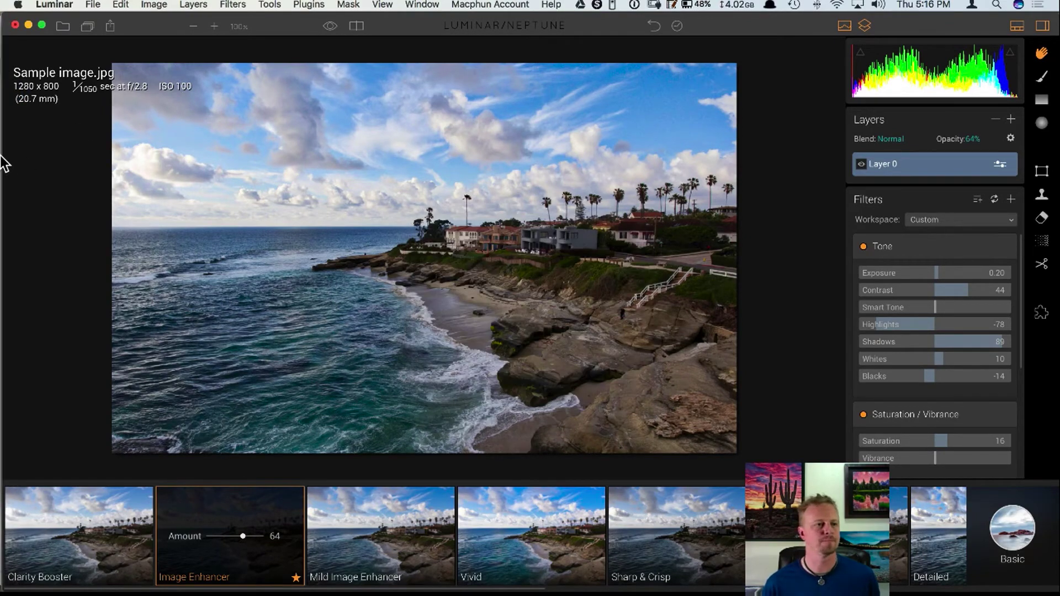
Relaunch Luminar 2018 and reopen the recent moose photo 7-24-17_0385.ARW.
mouse_move(17, 169)
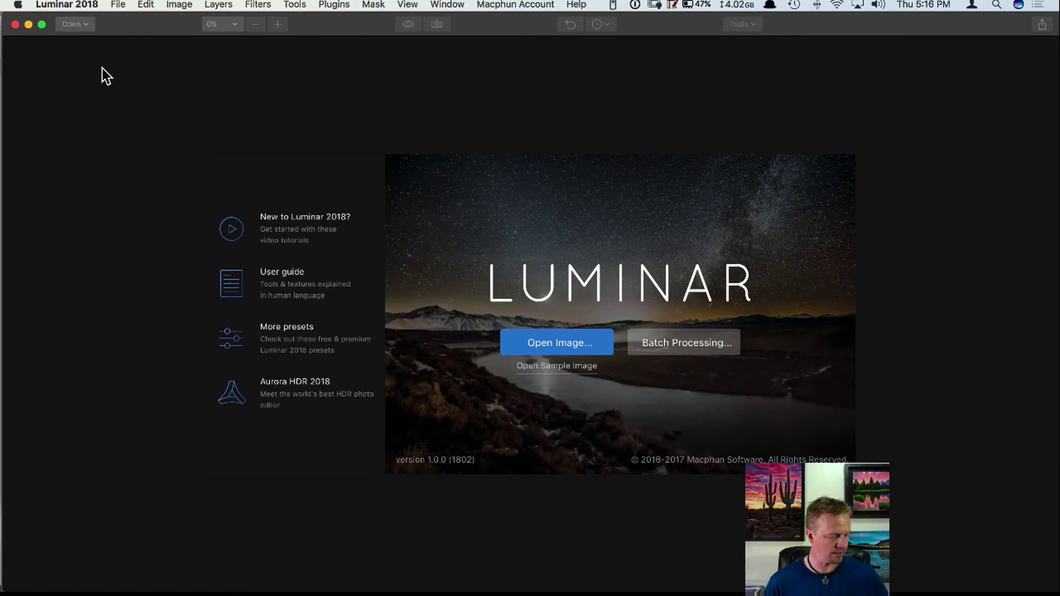
left_click(115, 6)
mouse_move(148, 31)
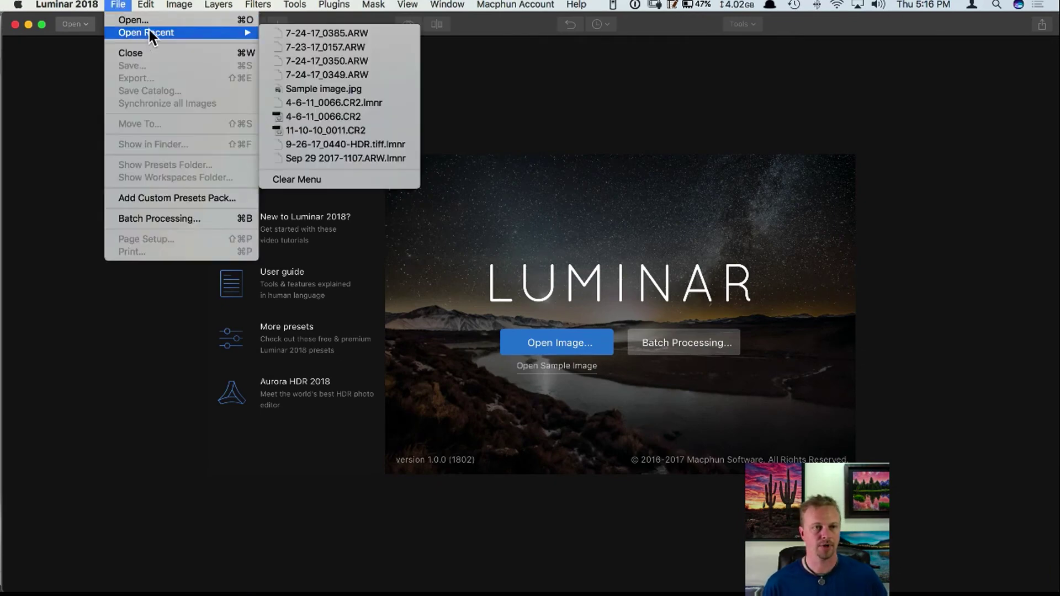
left_click(309, 34)
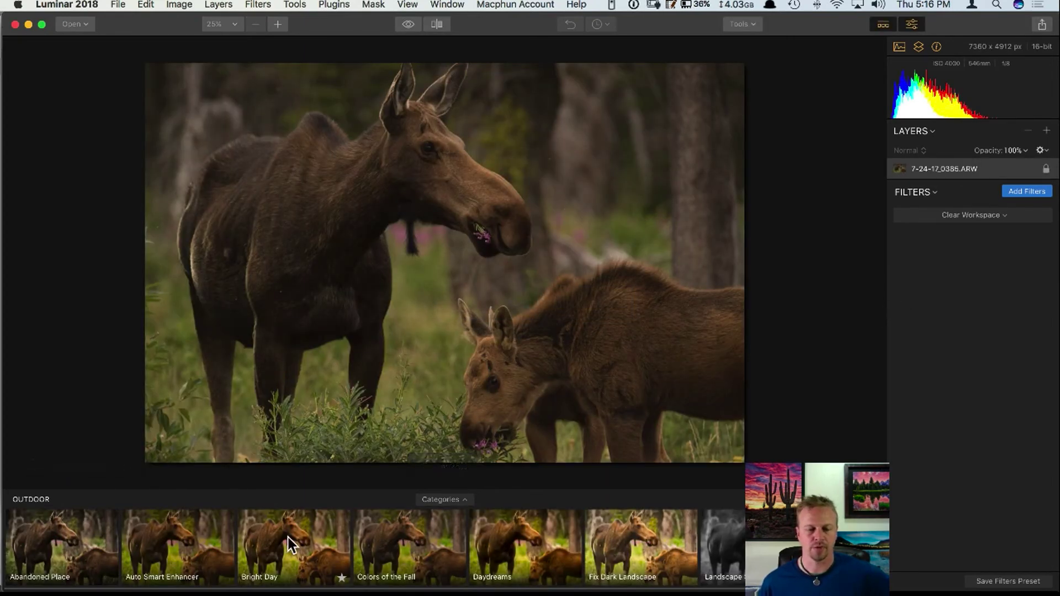
Apply the Bright Day preset to the reopened moose photo and set the Structure filter's amount to 30.
left_click(287, 537)
scroll(1010, 457, "down", 3)
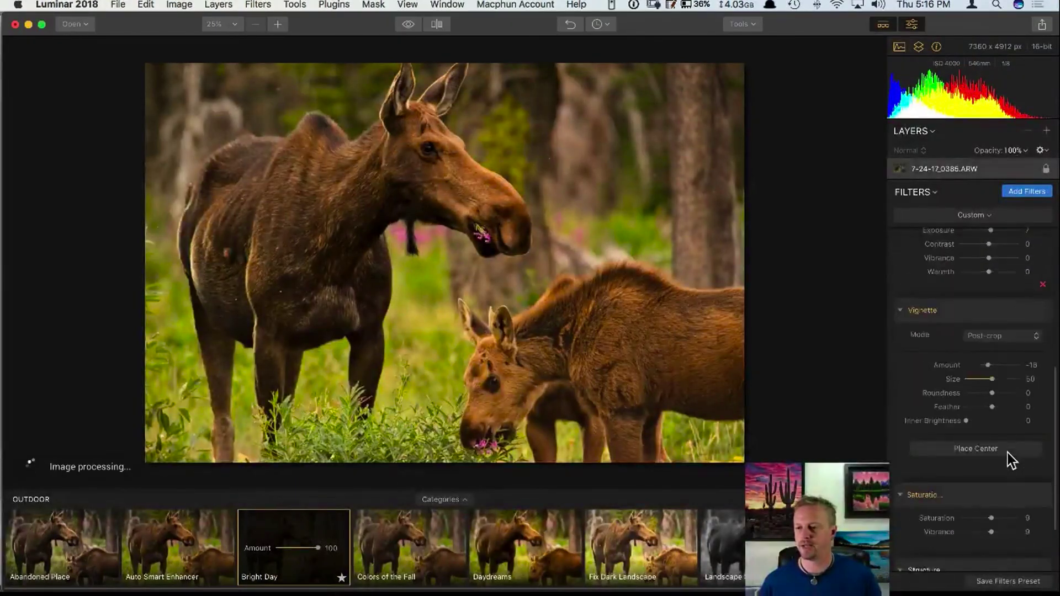
scroll(1008, 453, "down", 3)
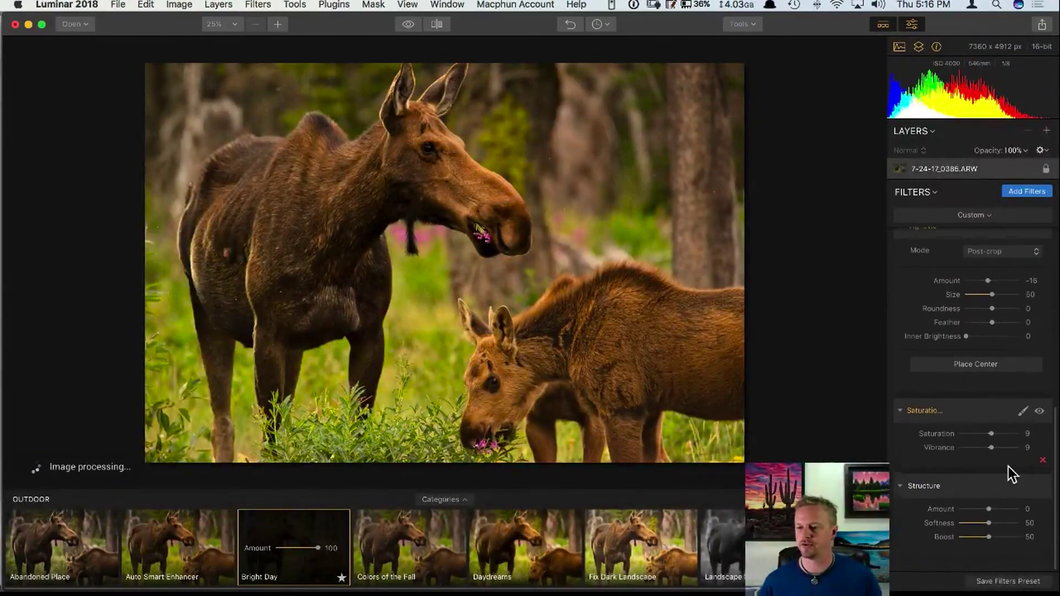
left_click(999, 511)
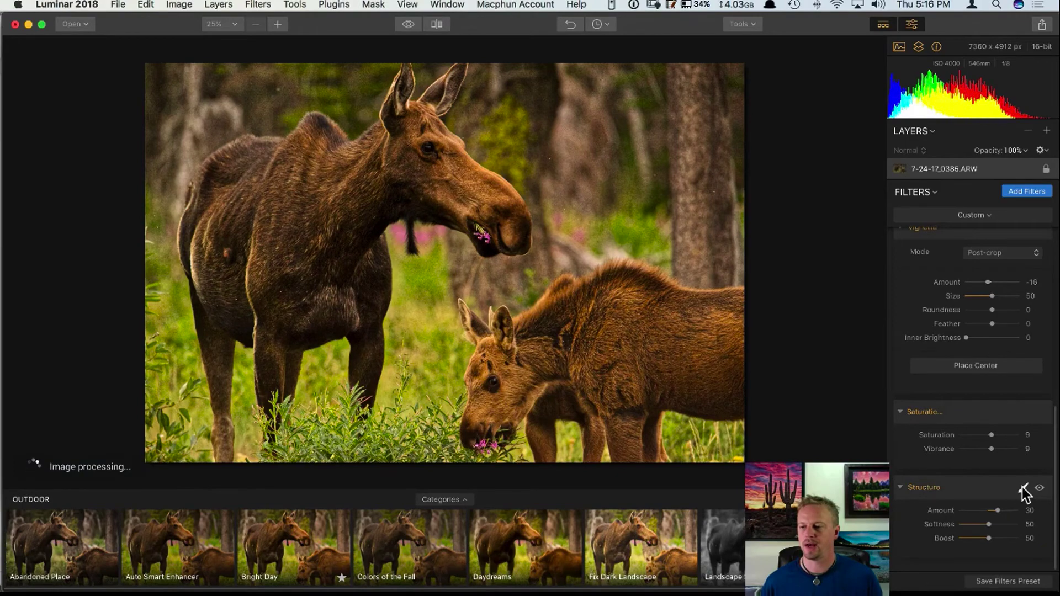
Start a brush mask for the Structure filter in Paint mode with the brush size set to 41.
left_click(1022, 488)
left_click(988, 506)
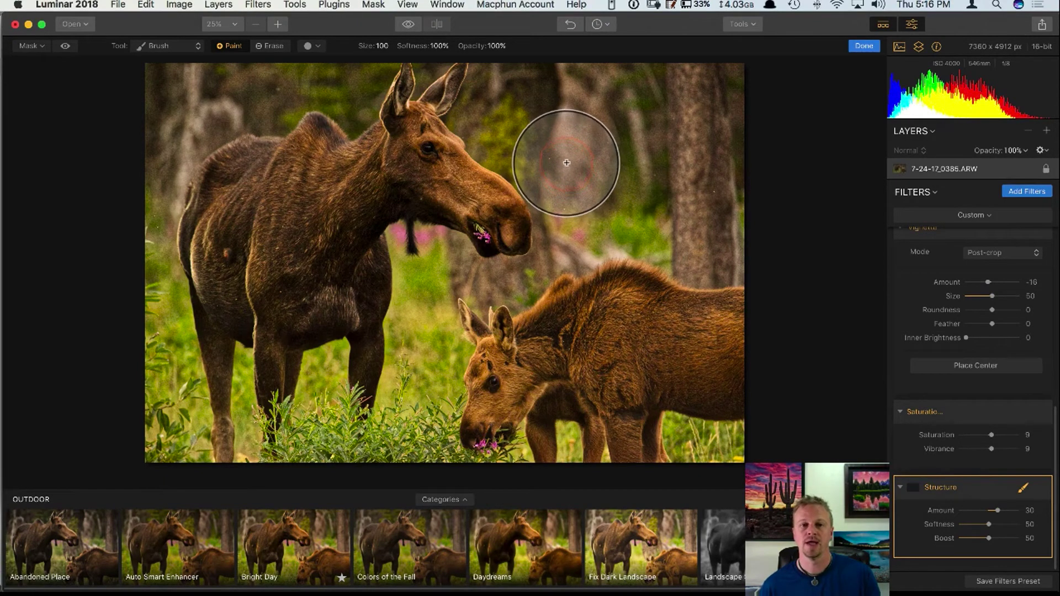
mouse_move(562, 159)
left_mouse_down()
mouse_move(446, 151)
mouse_move(429, 135)
mouse_move(405, 166)
mouse_move(492, 197)
mouse_move(510, 223)
mouse_move(447, 181)
mouse_move(513, 213)
mouse_move(466, 185)
left_mouse_up()
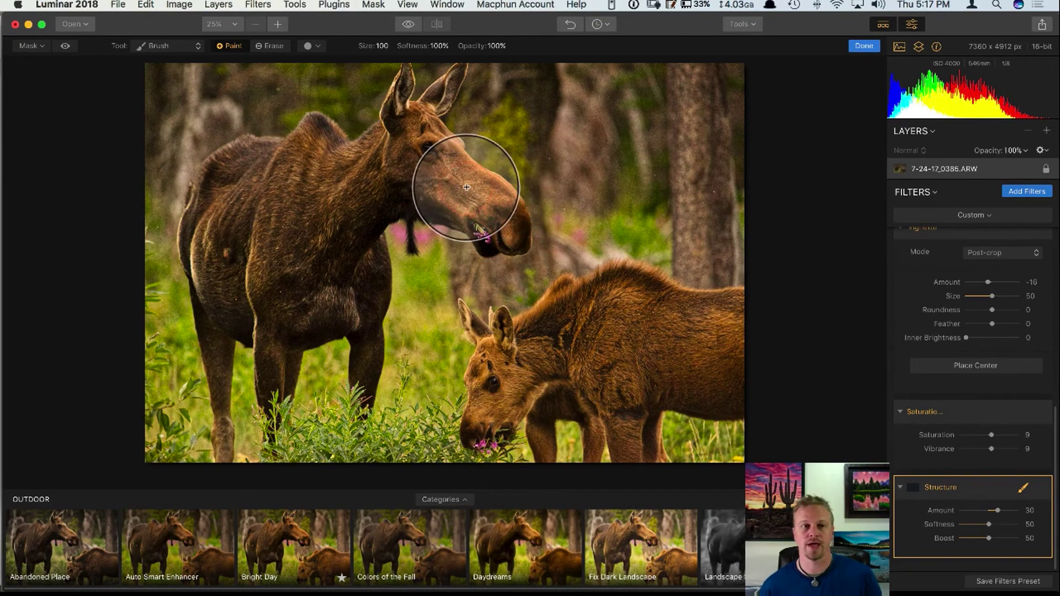
left_click(271, 46)
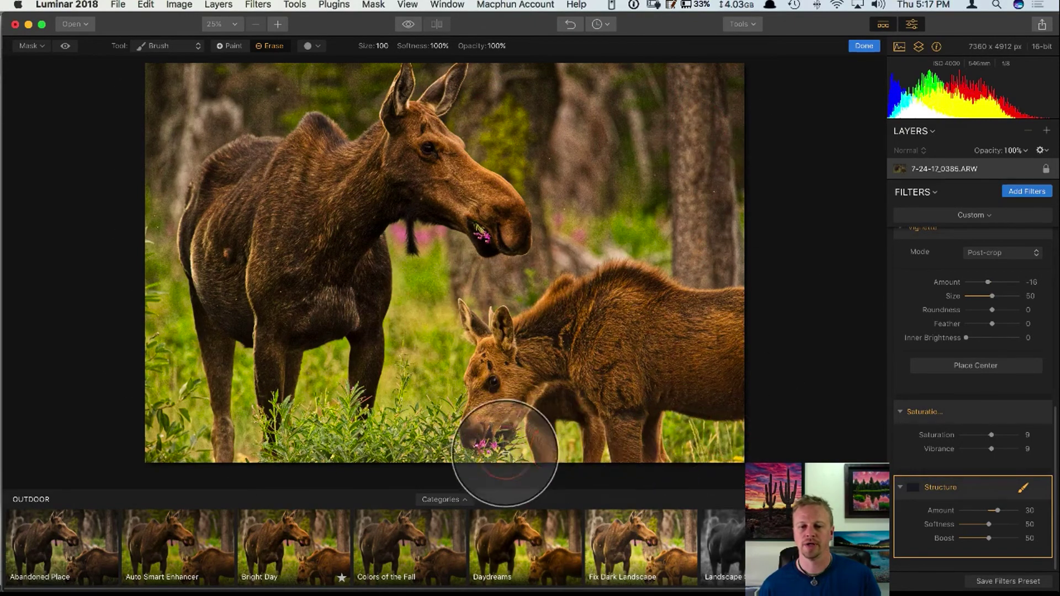
left_click(231, 45)
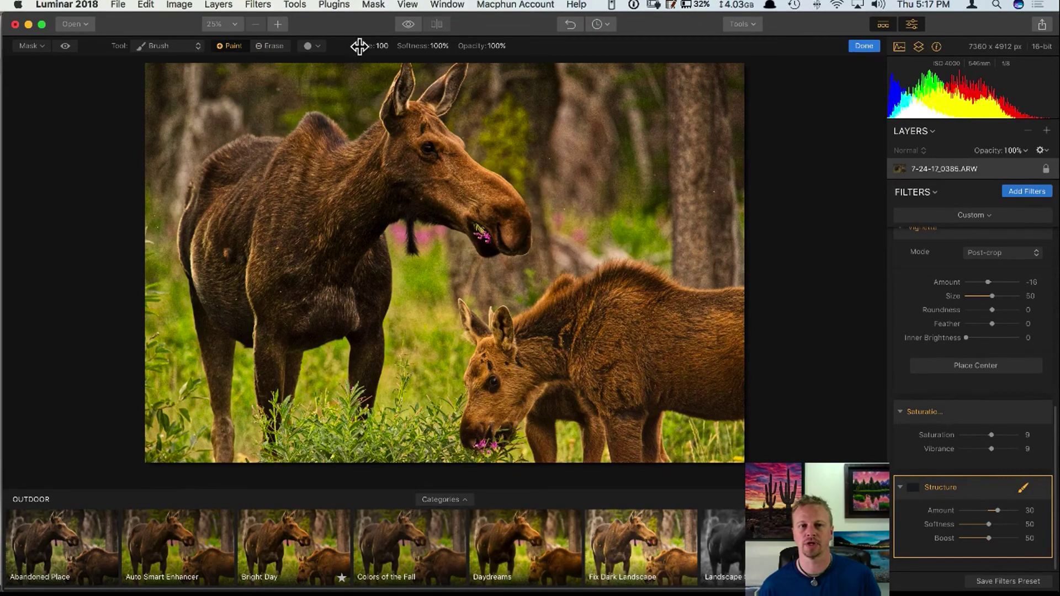
left_click_drag(365, 46, 347, 44)
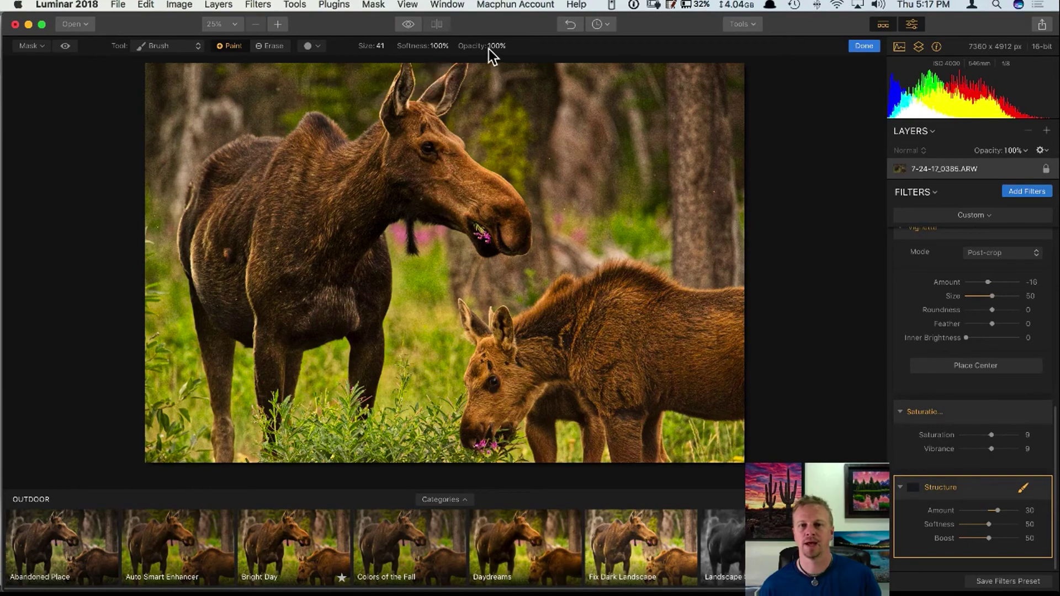
Paint the Structure mask over the adult moose's head and neck, using the mask overlay to fill in the muzzle.
left_click_drag(425, 171, 418, 166)
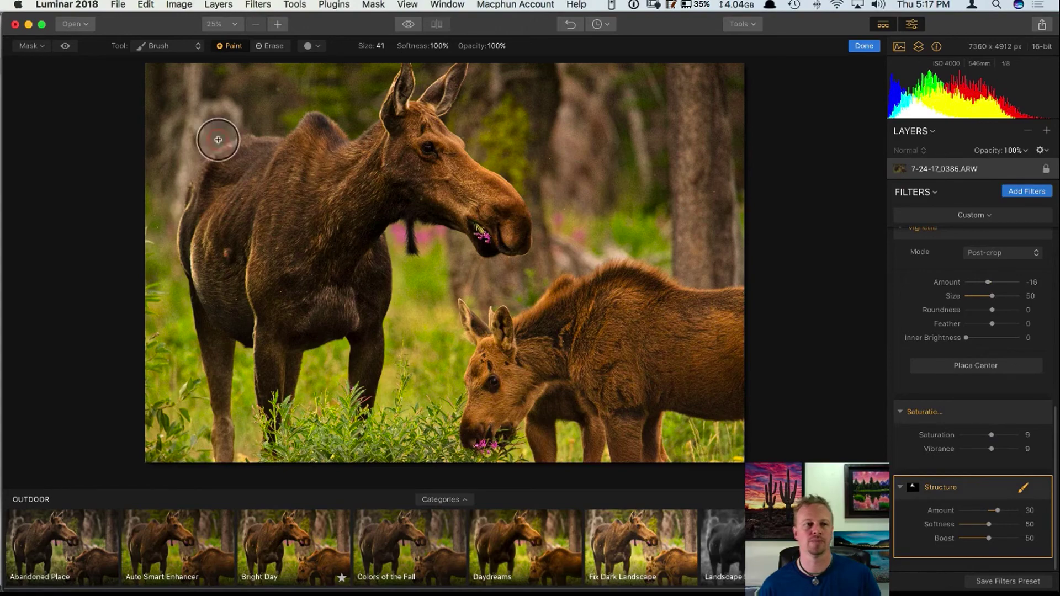
left_click(65, 46)
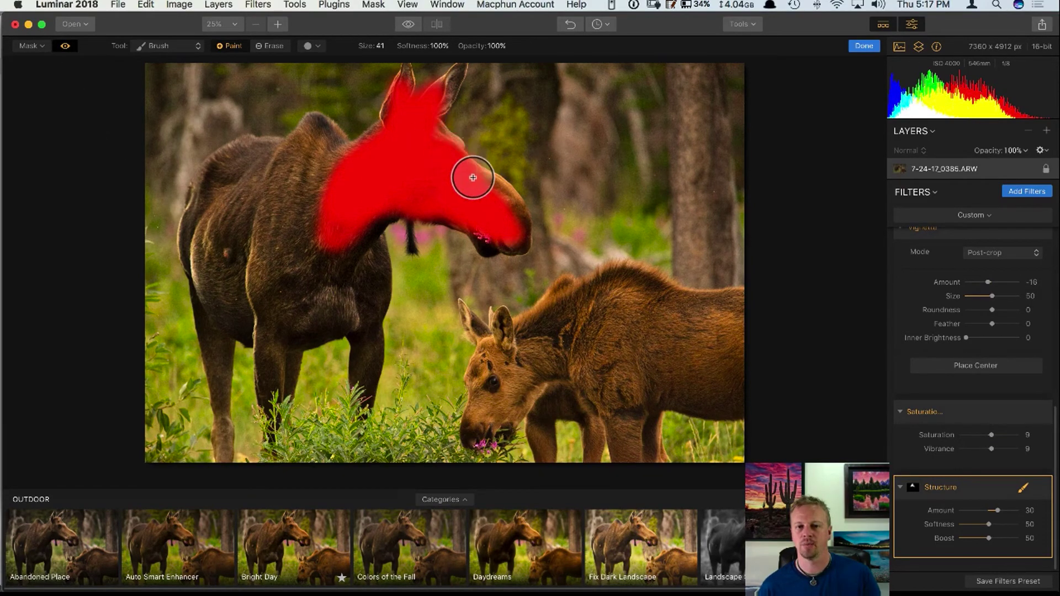
mouse_move(510, 216)
left_mouse_down()
mouse_move(514, 239)
mouse_move(482, 248)
mouse_move(505, 233)
mouse_move(505, 206)
left_mouse_up()
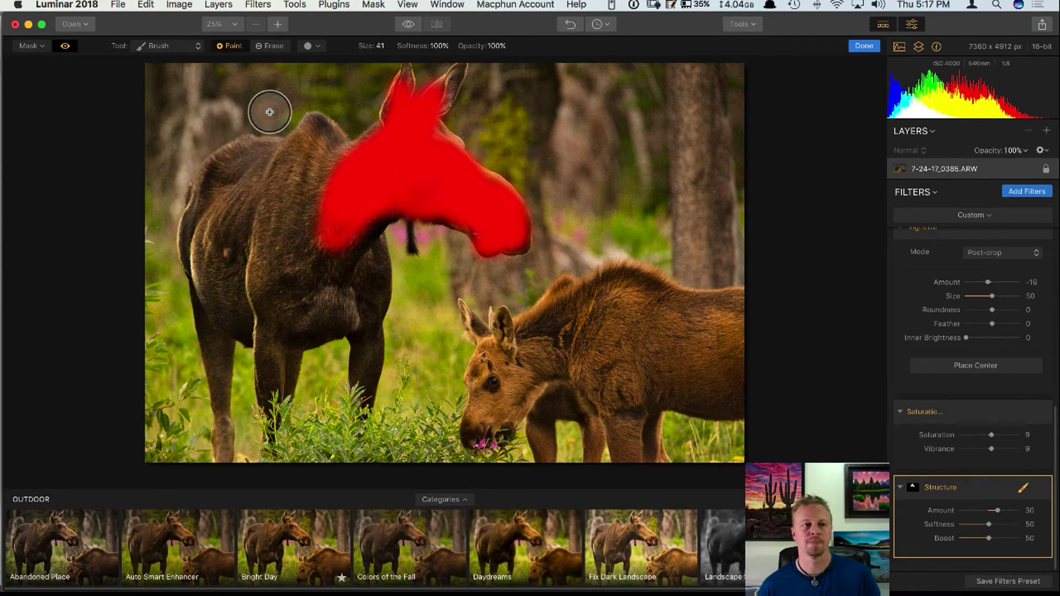
Set the Structure mask's Feather to 68 and hide the mask overlay.
left_click(30, 46)
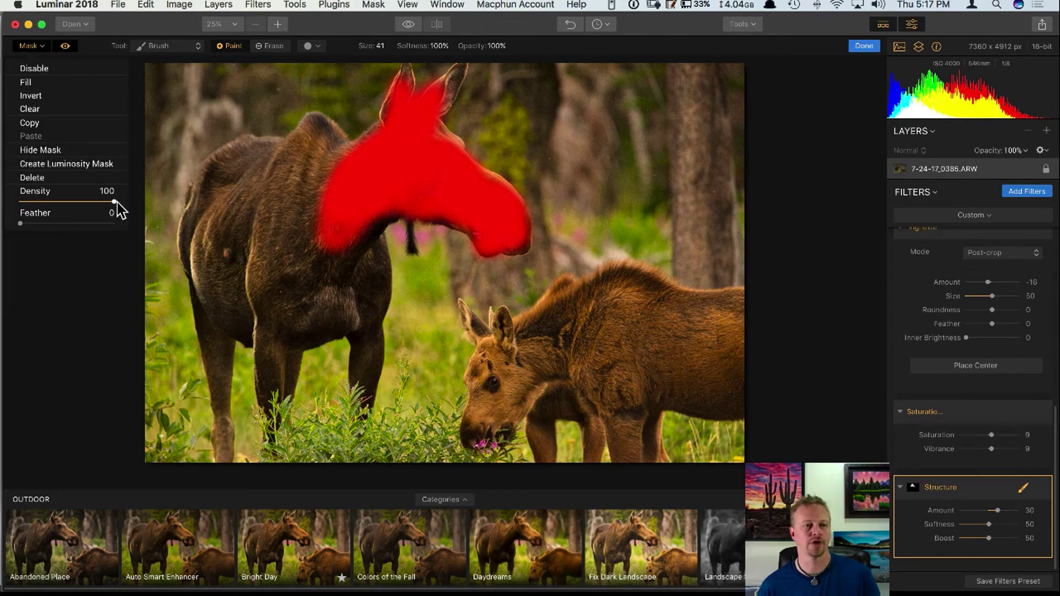
left_click_drag(43, 225, 71, 224)
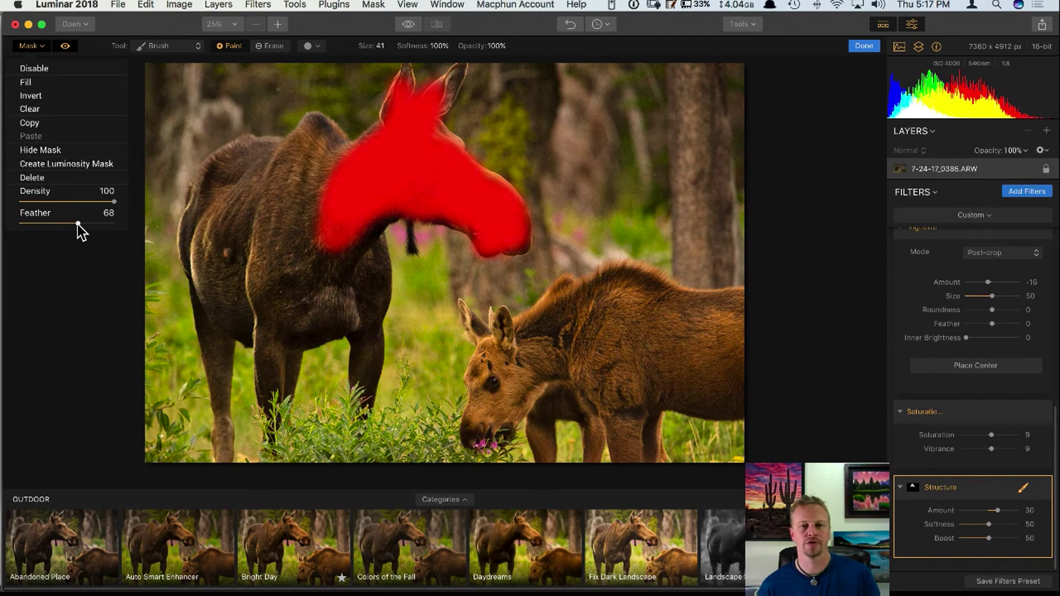
left_click(38, 47)
left_click(66, 48)
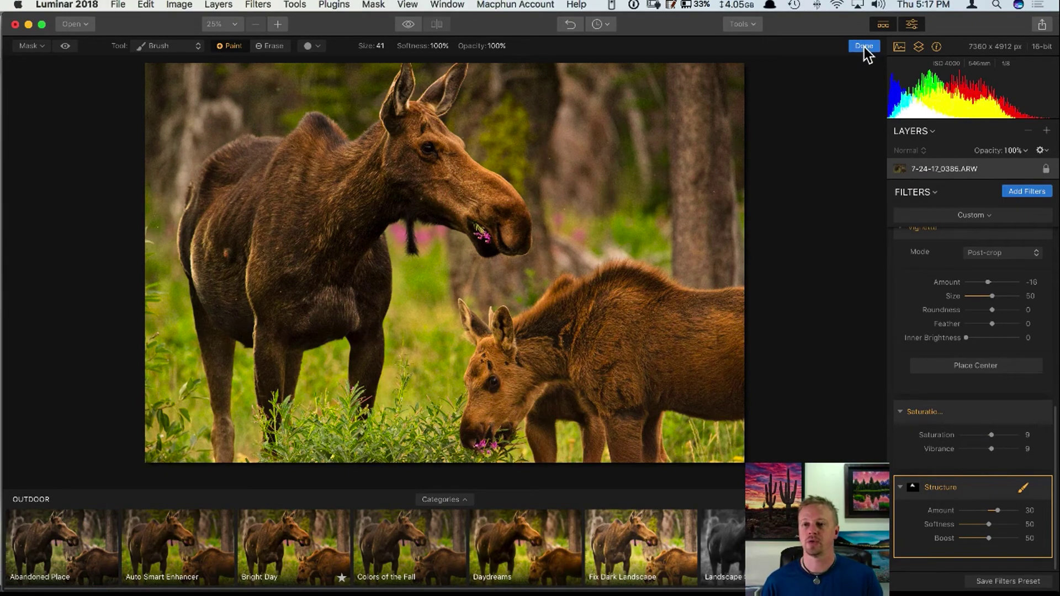
Finish the Structure mask and add a new adjustment layer above the moose photo.
left_click(1045, 132)
left_click(1046, 131)
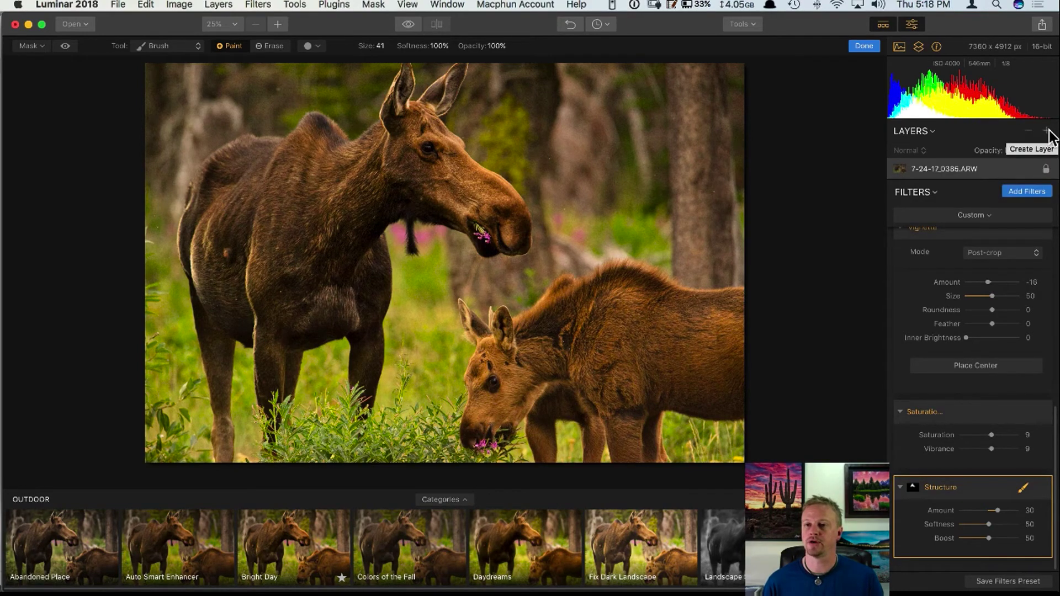
left_click(864, 46)
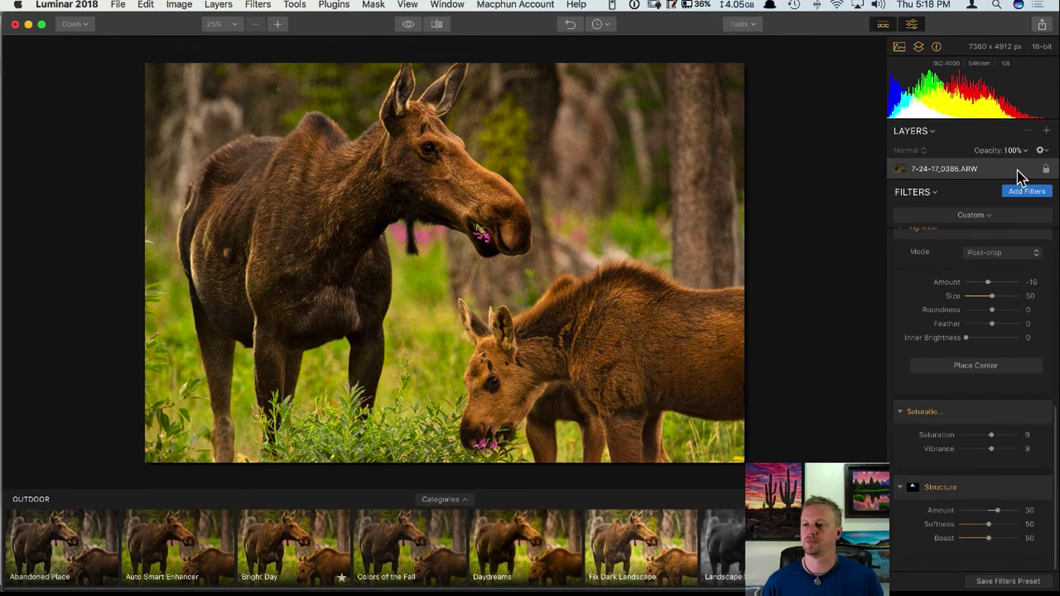
left_click(1046, 131)
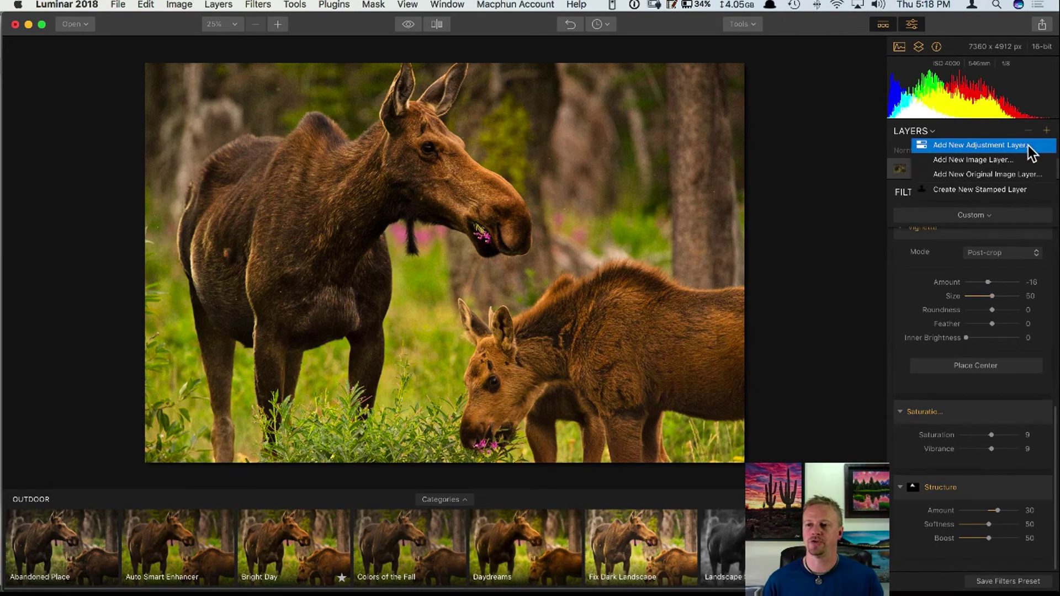
left_click(1025, 146)
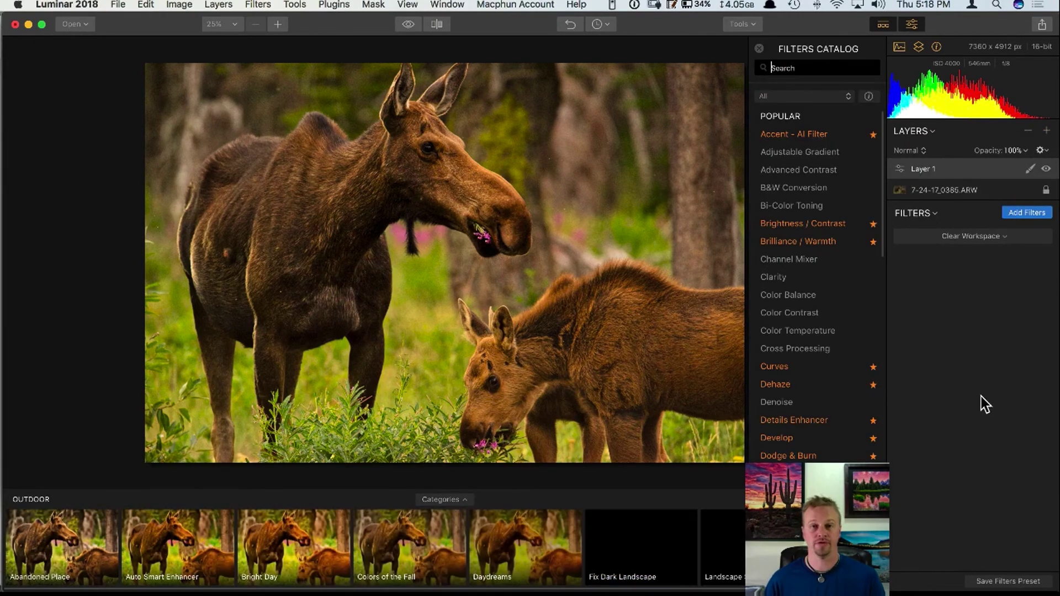
Add the Brilliance / Warmth filter to the new adjustment layer with Vividness -1 and Warmth 5.
left_click(959, 188)
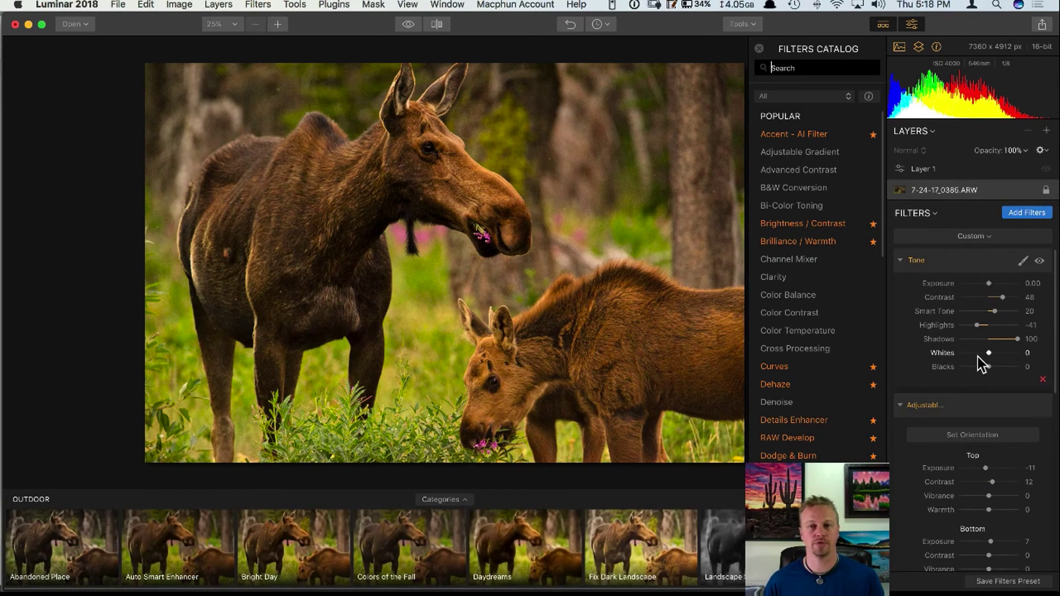
left_click(987, 172)
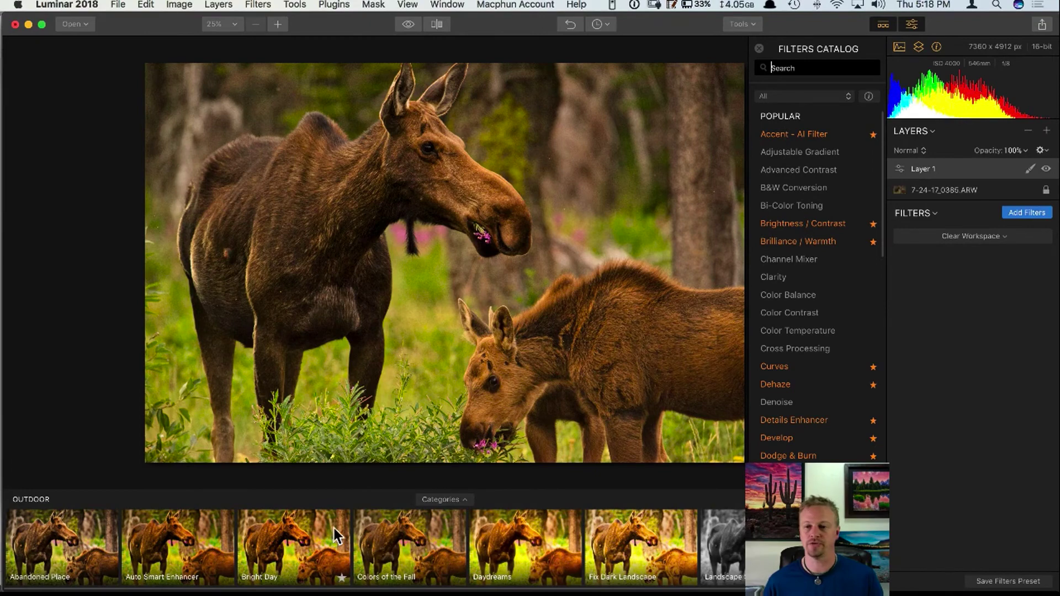
left_click(805, 240)
mouse_move(991, 283)
left_mouse_down()
mouse_move(993, 298)
mouse_move(988, 283)
left_mouse_up()
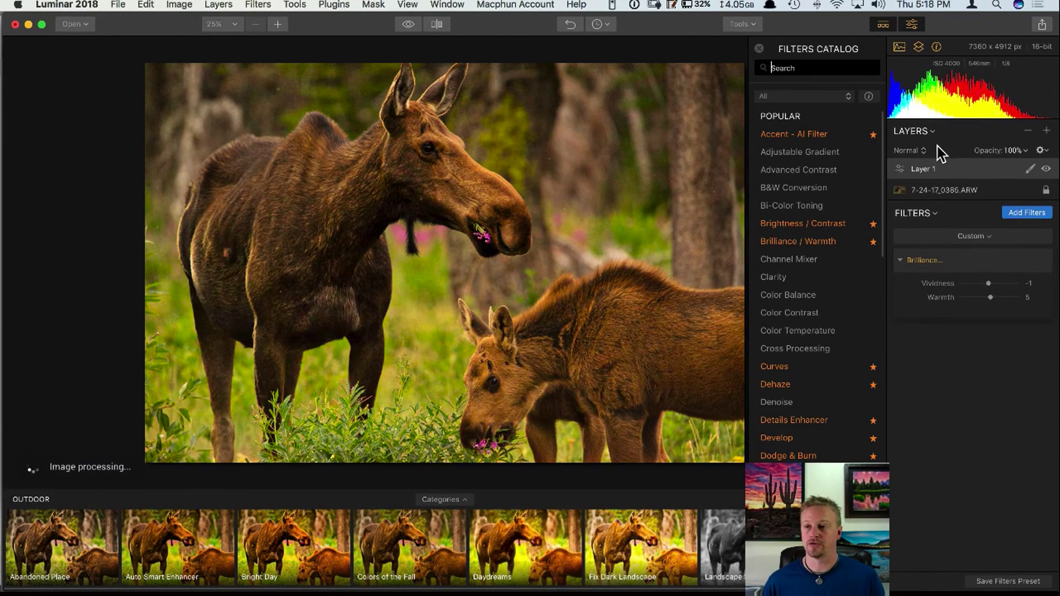
left_click(760, 48)
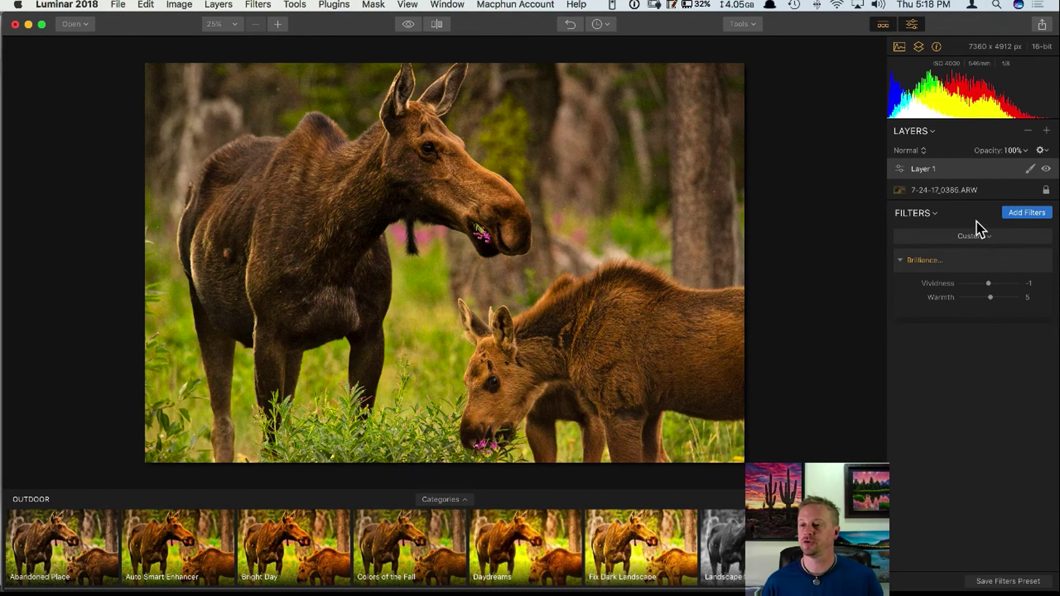
Add the Denoise filter to the adjustment layer and set Luminosity to 37 and Color to 30, judging the noise at 100% zoom.
left_click(1022, 215)
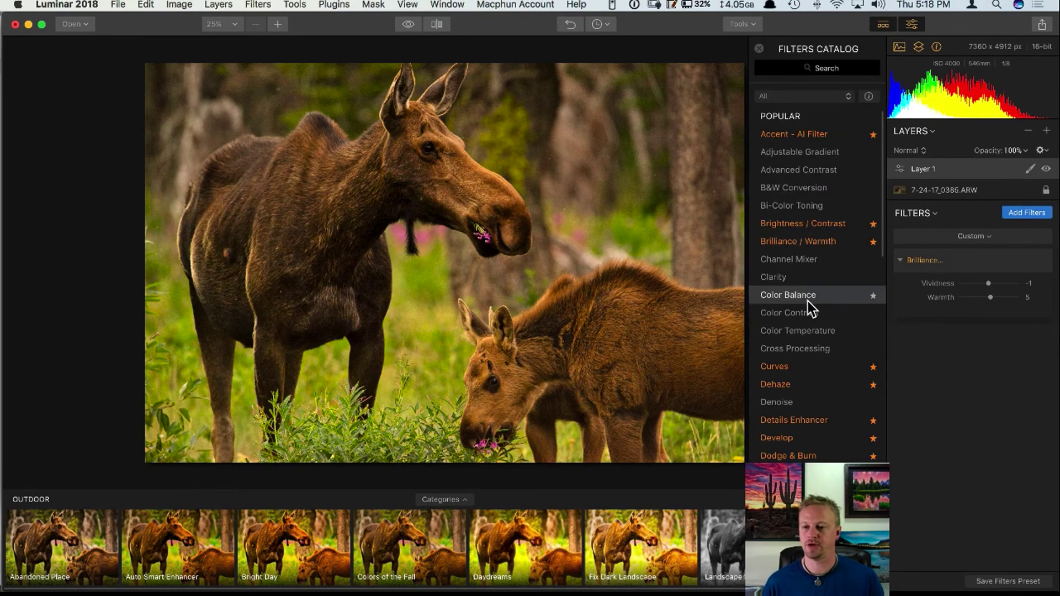
left_click(790, 402)
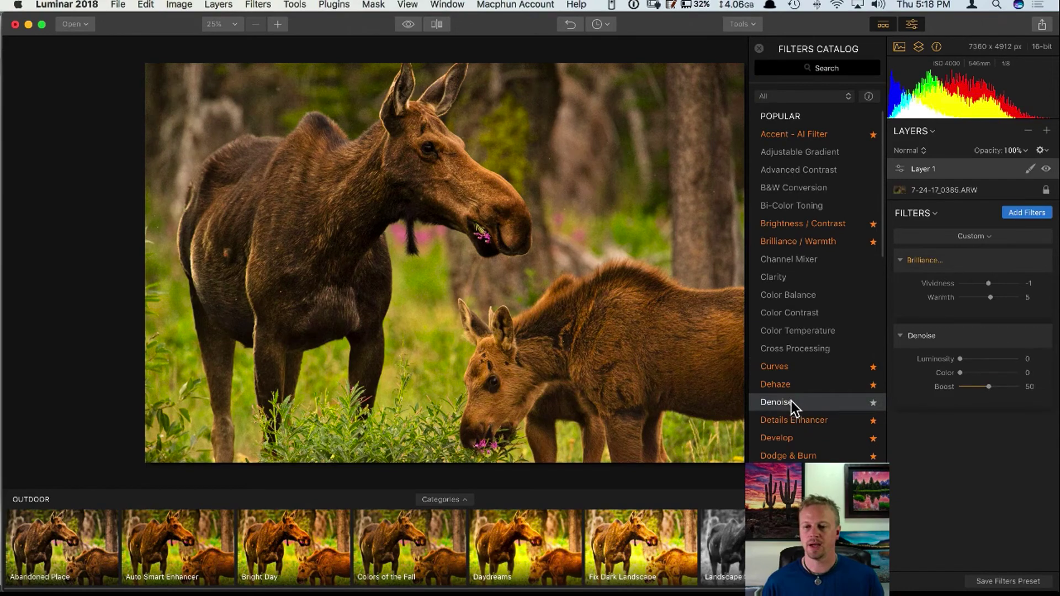
left_click(758, 48)
left_click(639, 121)
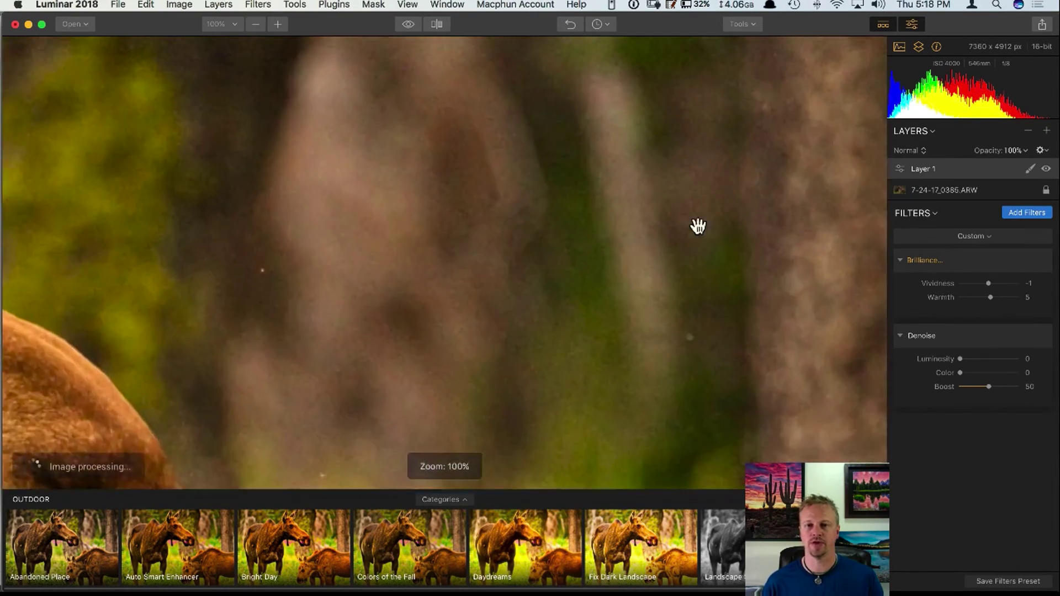
left_click_drag(435, 232, 551, 192)
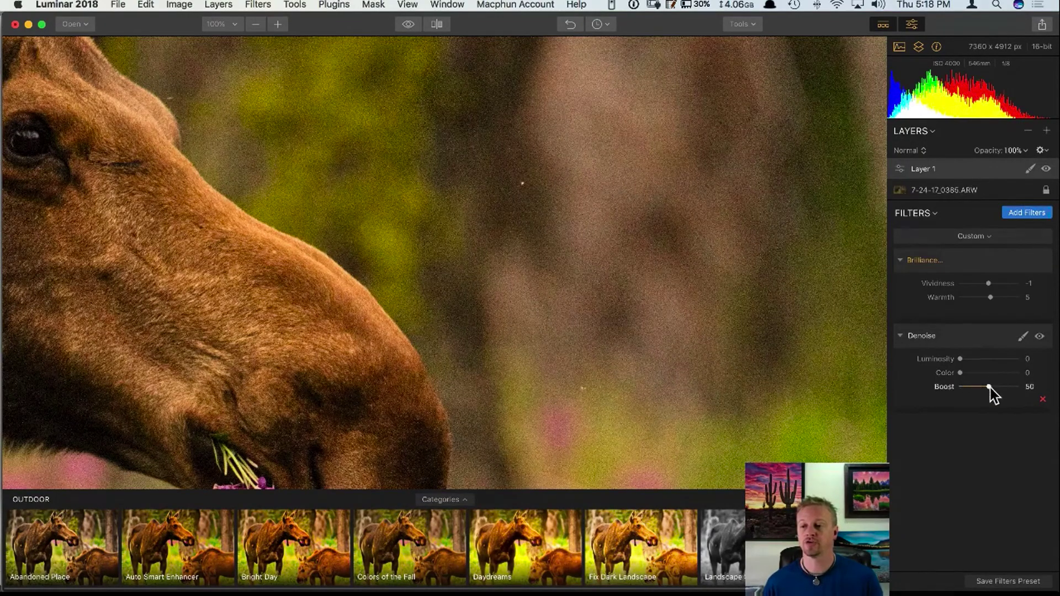
left_click_drag(960, 359, 992, 357)
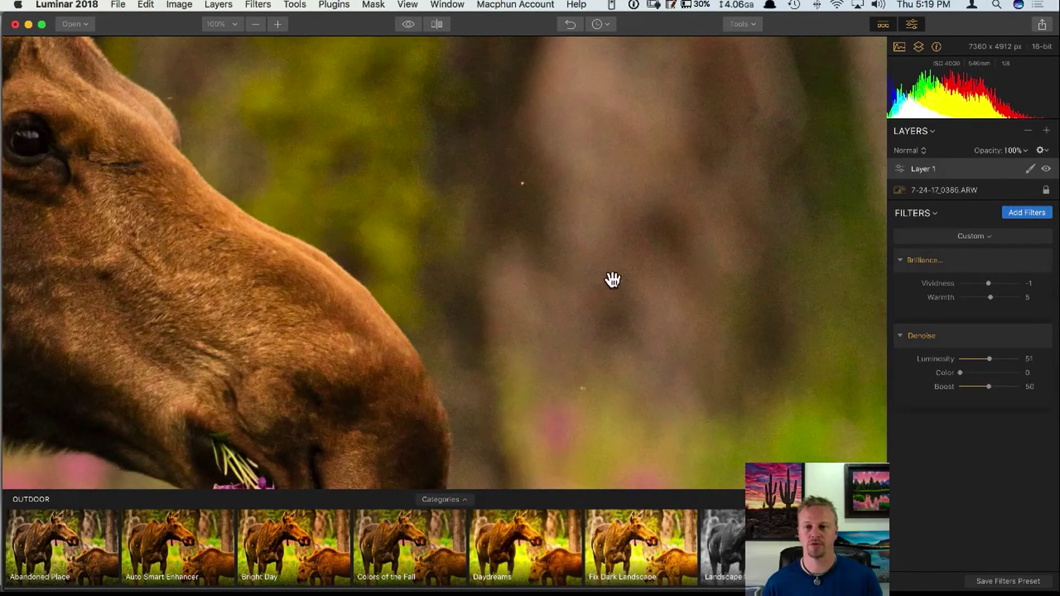
mouse_move(988, 357)
left_mouse_down()
mouse_move(959, 374)
mouse_move(977, 374)
left_mouse_up()
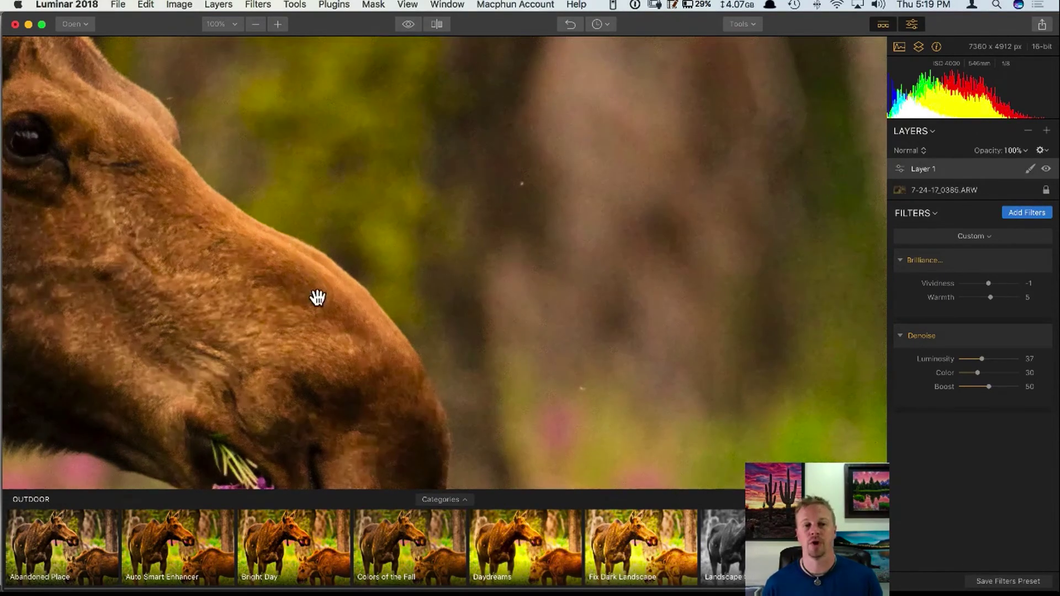
Start a brush mask for the Denoise filter and erase the effect from the heads of both moose.
key("super+0")
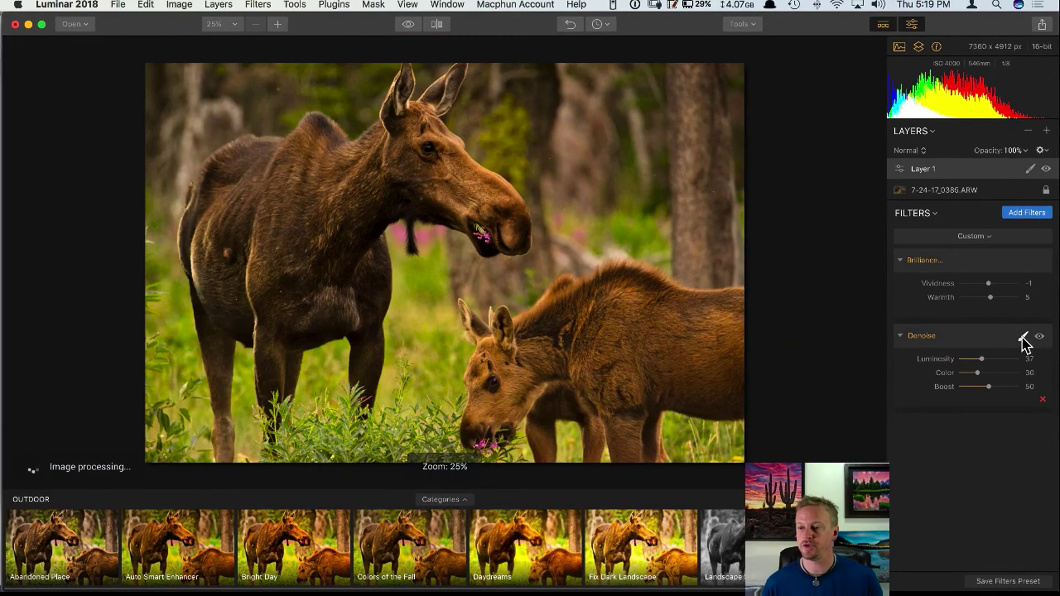
left_click(1022, 338)
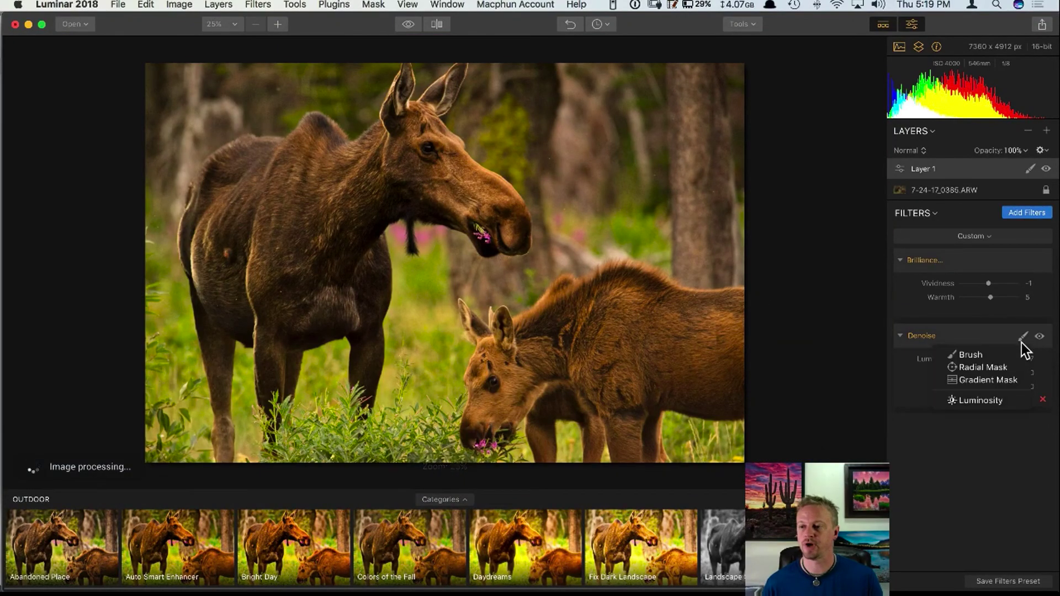
left_click(984, 353)
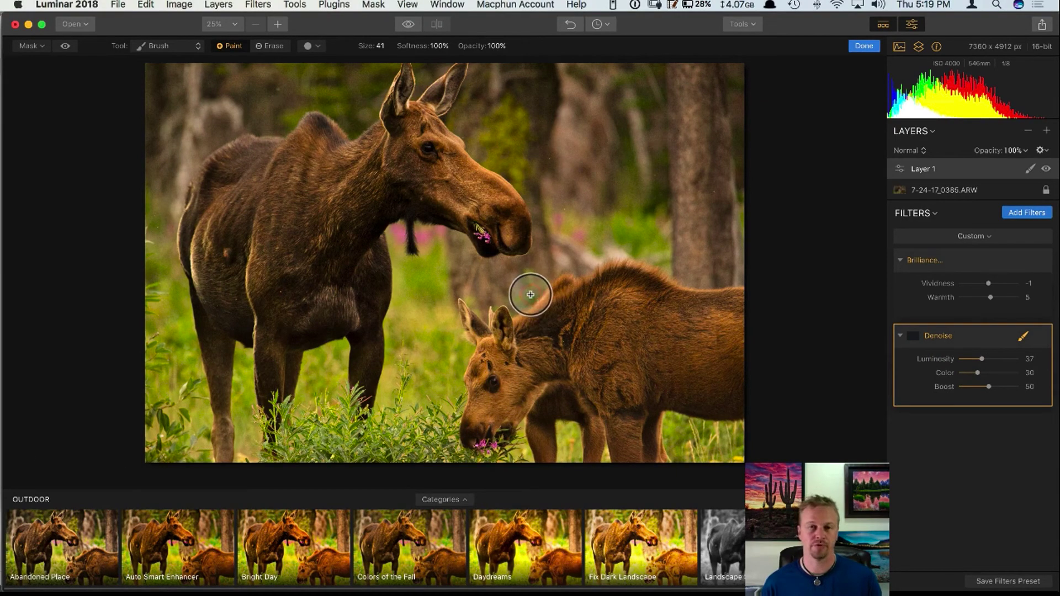
left_click(270, 46)
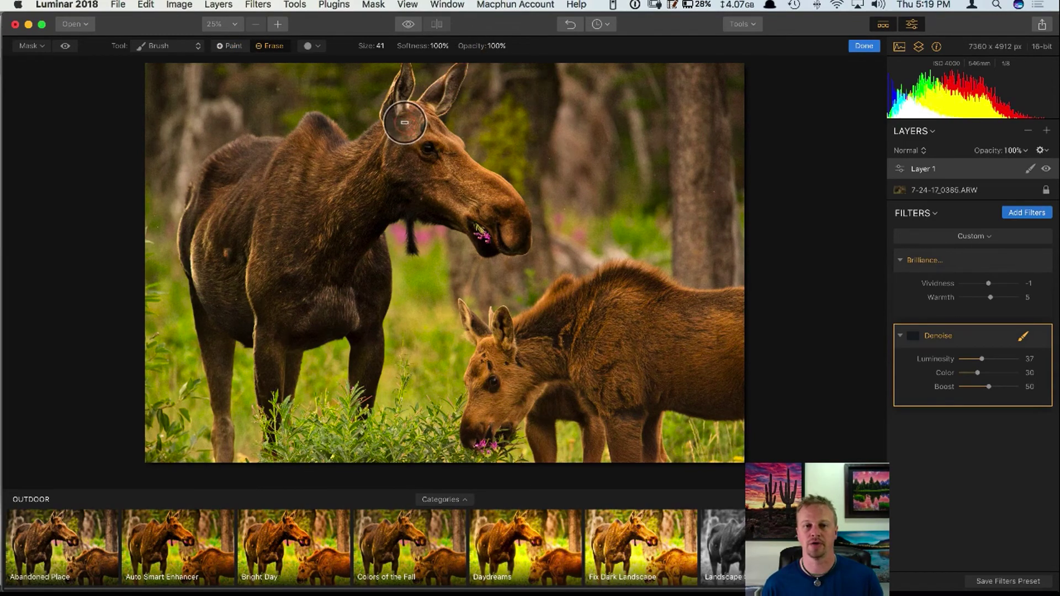
mouse_move(402, 106)
left_mouse_down()
mouse_move(437, 152)
mouse_move(438, 180)
mouse_move(495, 238)
mouse_move(442, 172)
mouse_move(489, 206)
mouse_move(406, 95)
mouse_move(439, 79)
mouse_move(430, 116)
mouse_move(345, 174)
mouse_move(506, 225)
mouse_move(495, 375)
mouse_move(504, 342)
mouse_move(518, 359)
mouse_move(608, 314)
mouse_move(599, 296)
mouse_move(578, 311)
mouse_move(600, 312)
mouse_move(583, 376)
mouse_move(586, 319)
mouse_move(515, 391)
mouse_move(485, 406)
left_mouse_up()
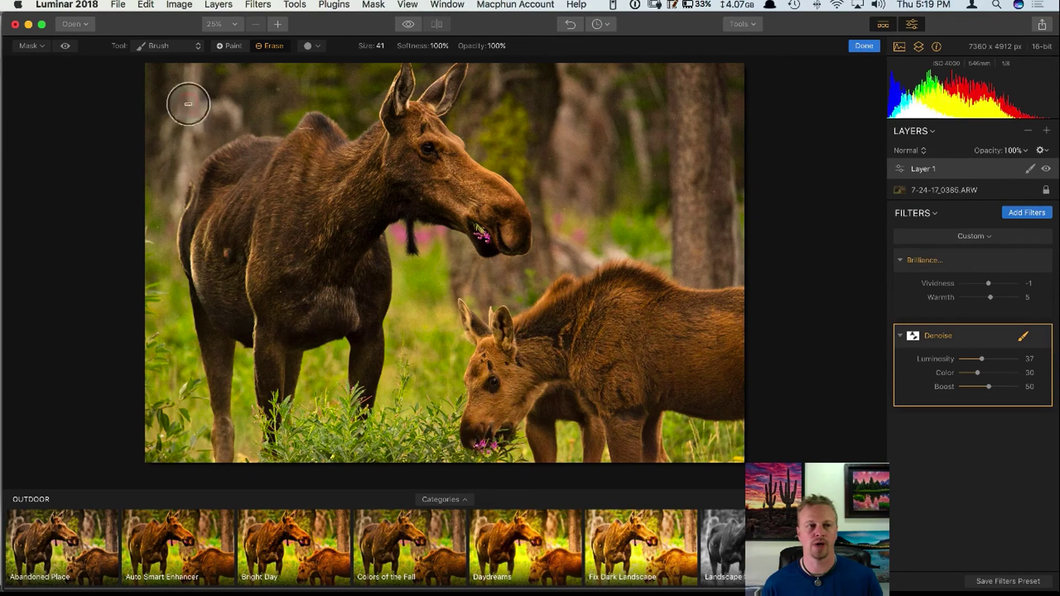
Refine the Denoise mask with the overlay shown, erasing more of the adult's head and the calf's body, and finish the mask.
left_click(65, 46)
mouse_move(364, 169)
left_mouse_down()
mouse_move(343, 212)
mouse_move(362, 195)
mouse_move(332, 212)
mouse_move(342, 229)
mouse_move(435, 180)
mouse_move(468, 183)
mouse_move(495, 203)
mouse_move(508, 237)
mouse_move(436, 141)
mouse_move(446, 200)
mouse_move(390, 211)
mouse_move(394, 187)
mouse_move(524, 239)
left_mouse_up()
mouse_move(478, 442)
left_mouse_down()
mouse_move(485, 355)
mouse_move(464, 345)
mouse_move(614, 364)
left_mouse_up()
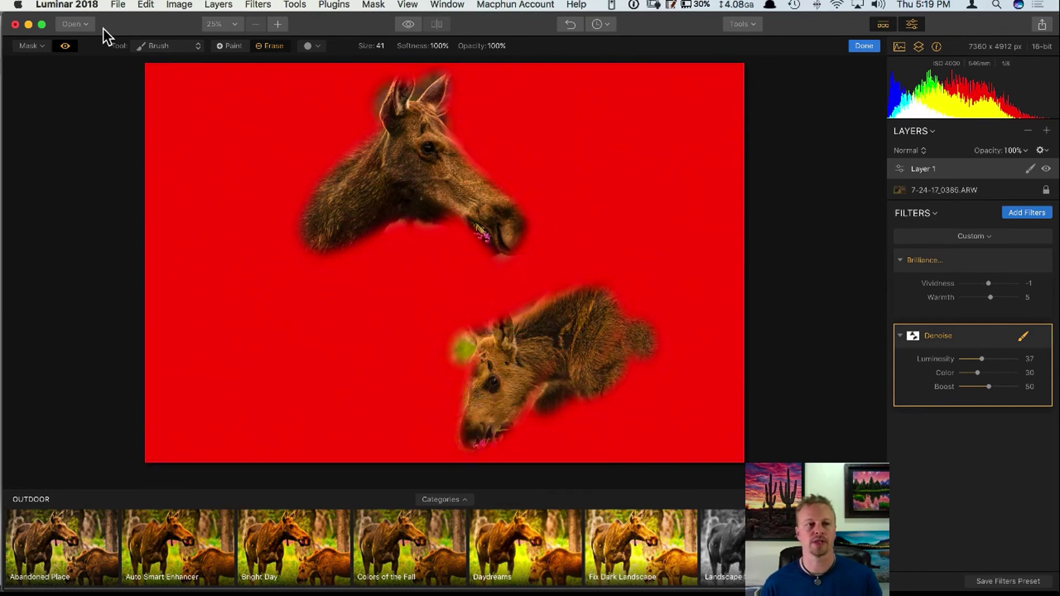
left_click(65, 46)
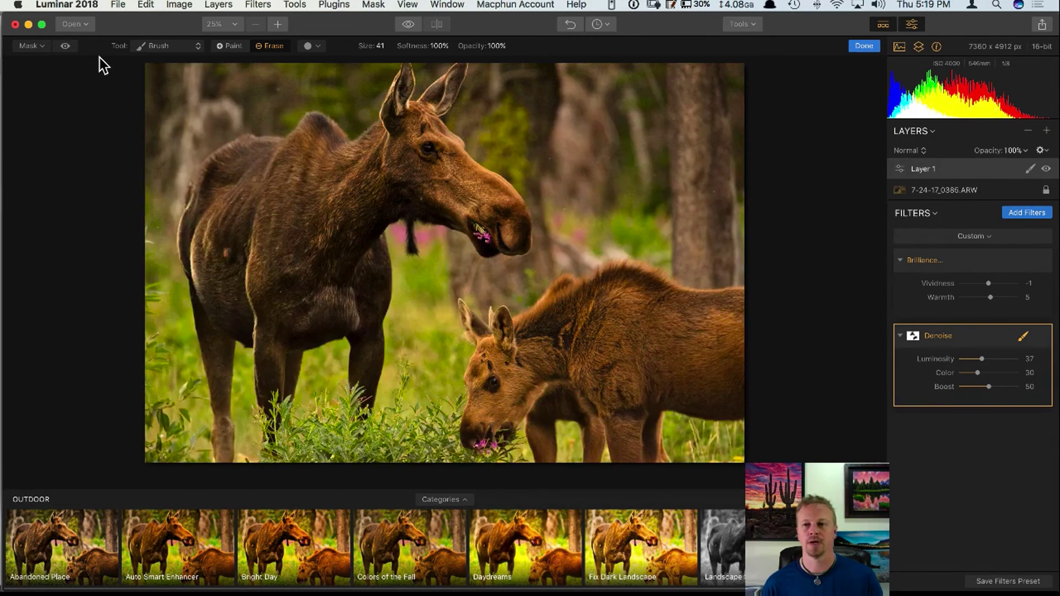
left_click(864, 48)
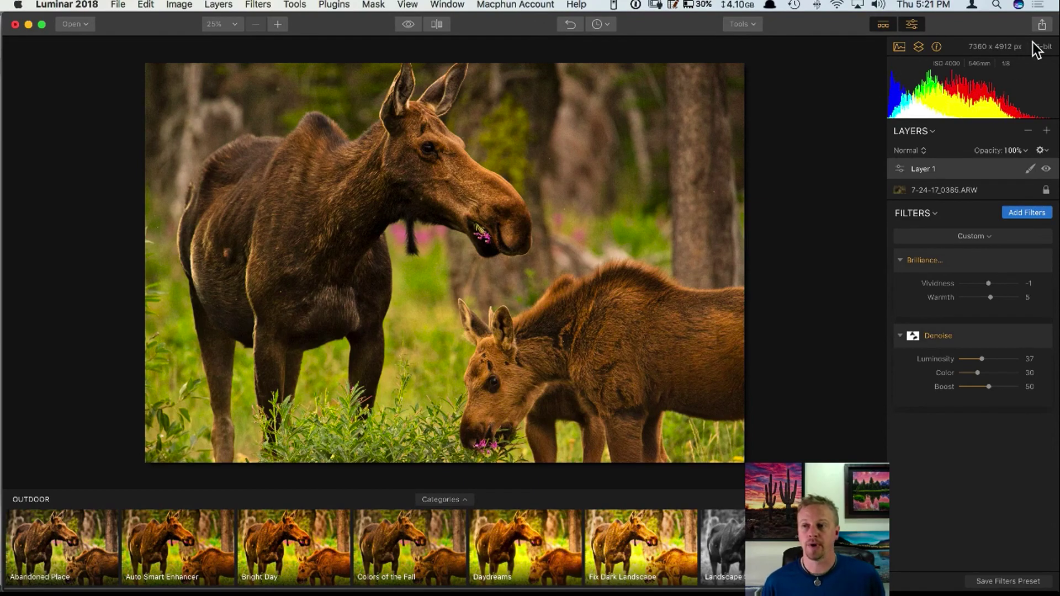
Examine the export and sharing options for the edited photo.
left_click(1041, 26)
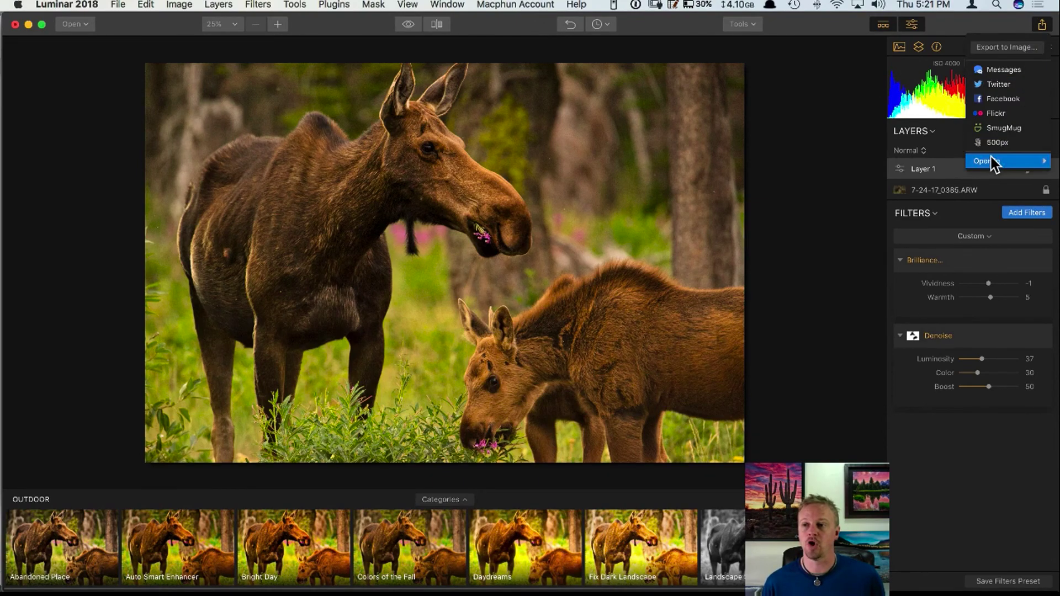
left_click(959, 38)
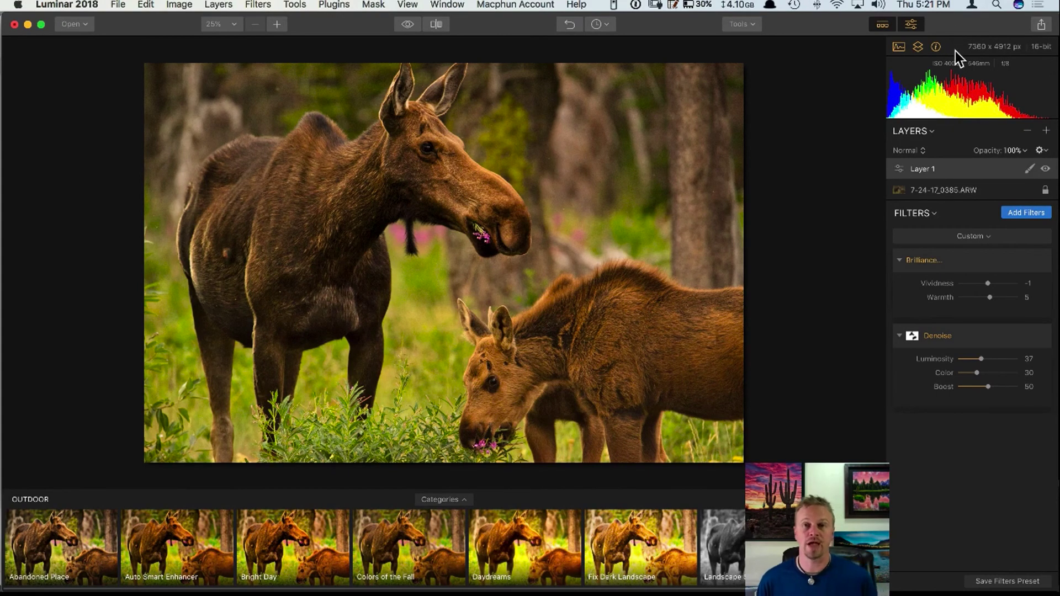
Browse the Google plugin folders for an external plugin and select Viveza2.plugin in the Viveza 2 folder.
left_click(335, 7)
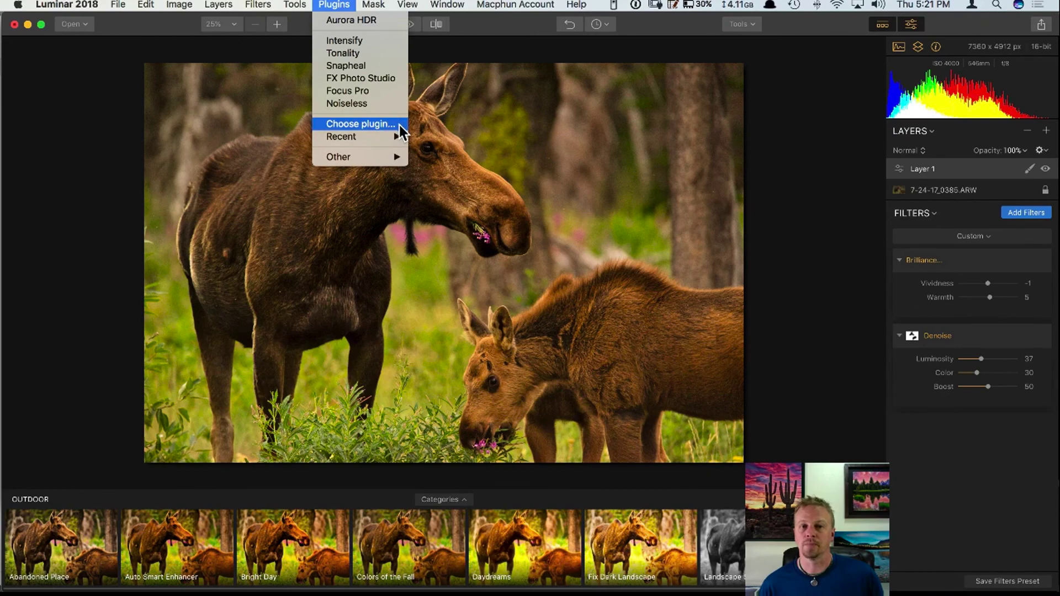
left_click(369, 125)
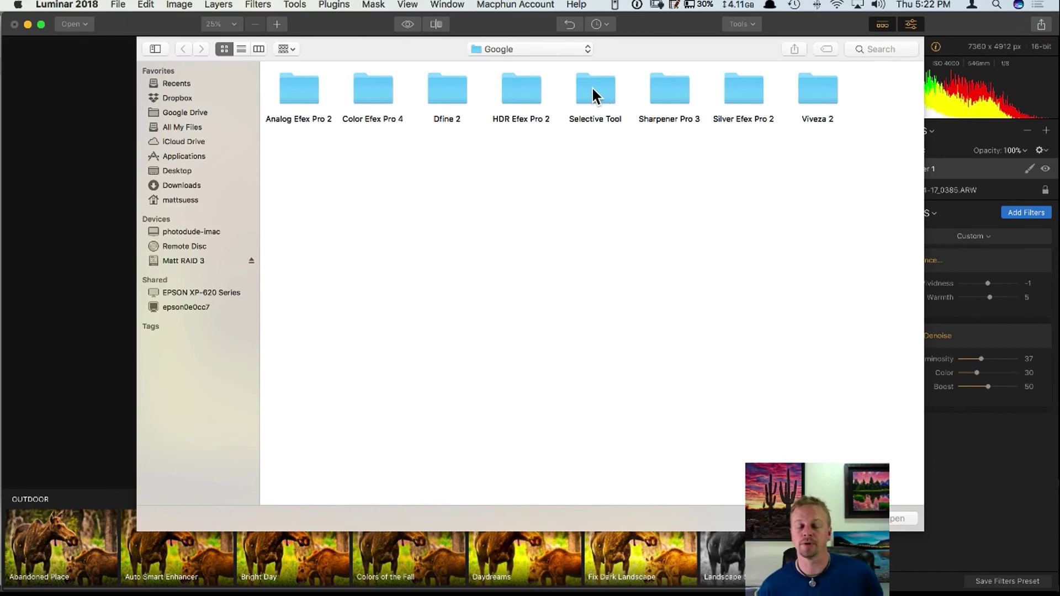
double_click(812, 86)
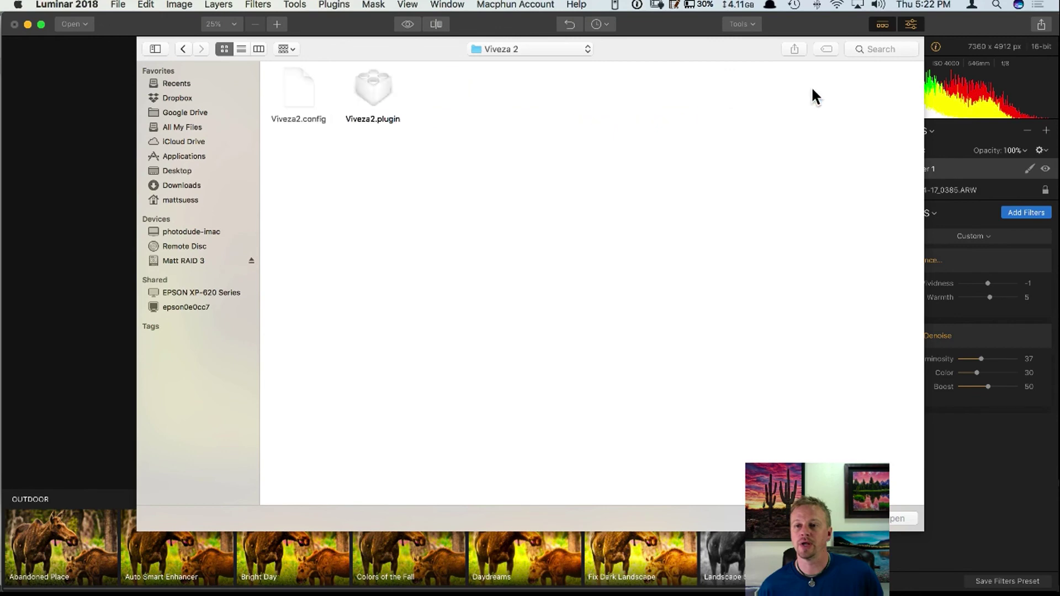
left_click(377, 99)
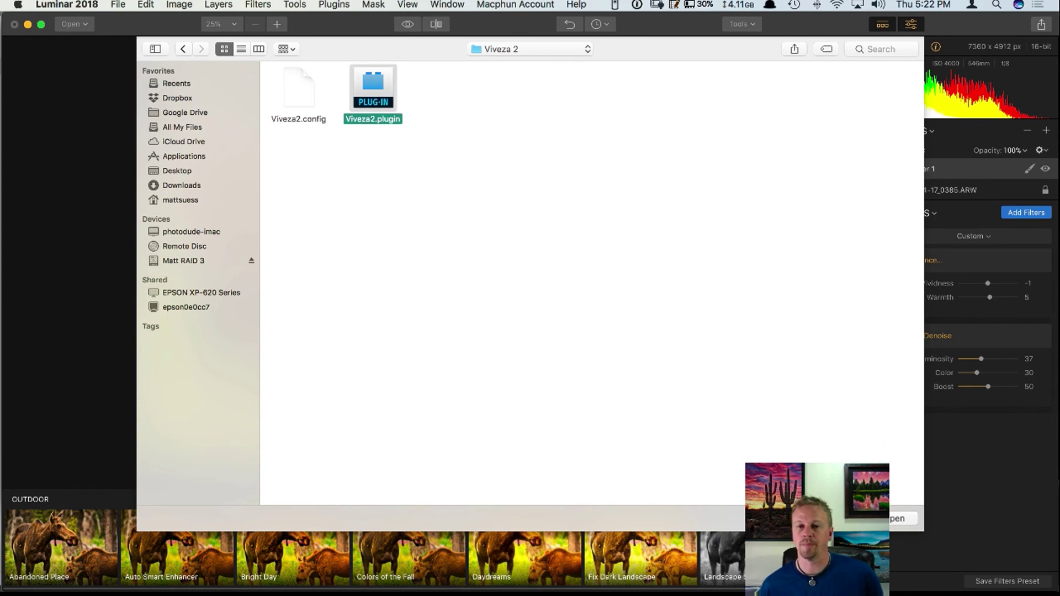
key("Return")
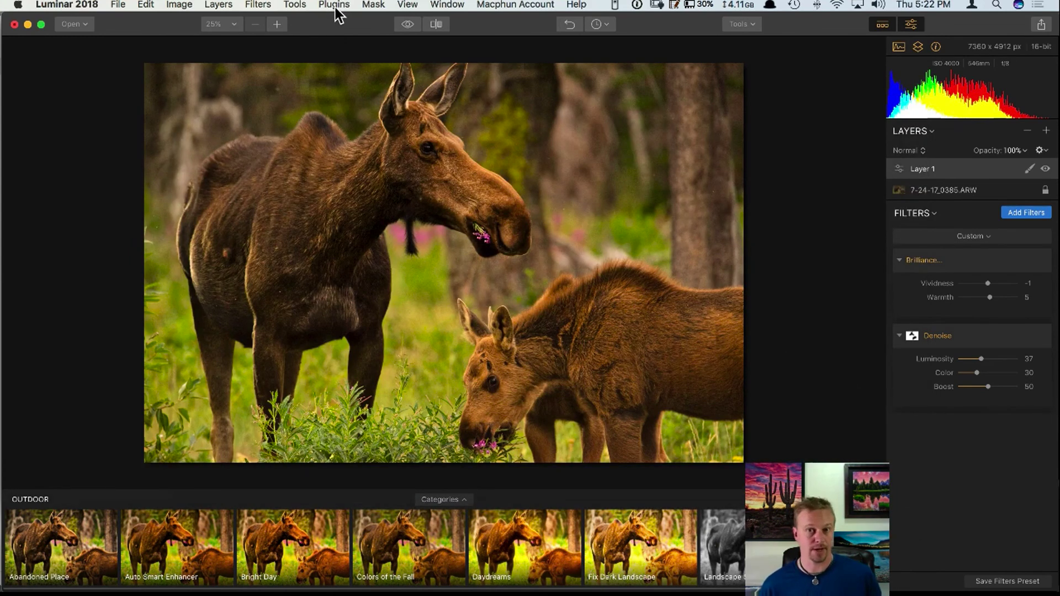
Examine the recently used plugins and the external applications in which the edited photo can be opened.
left_click(331, 5)
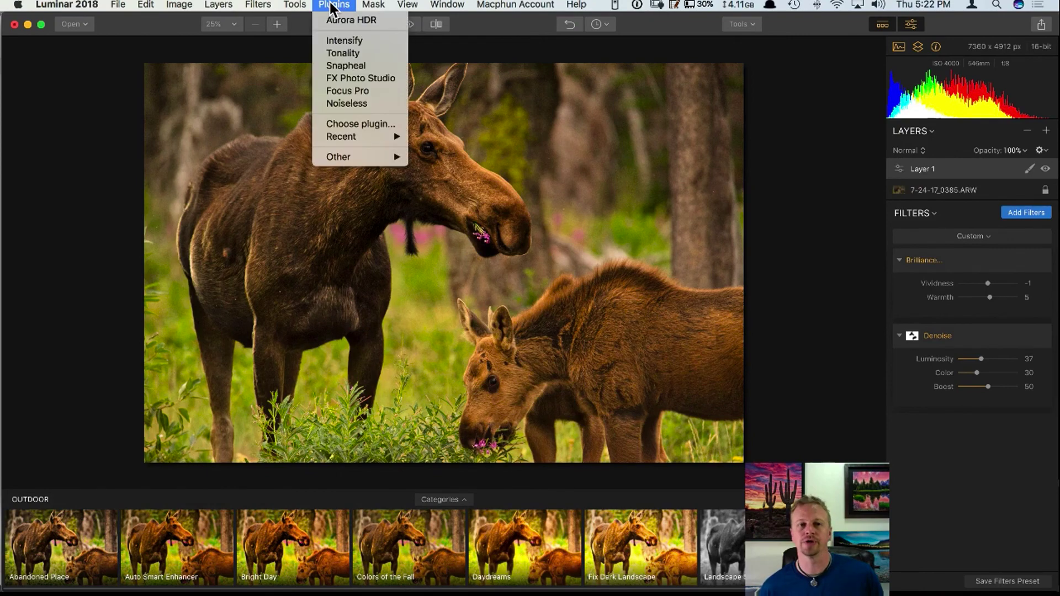
mouse_move(360, 141)
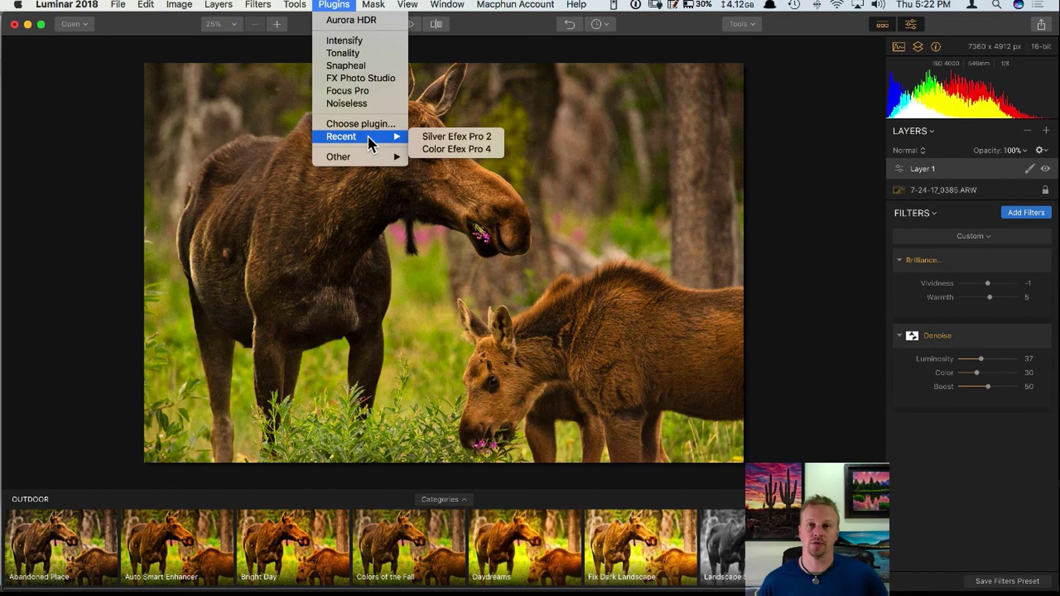
mouse_move(406, 137)
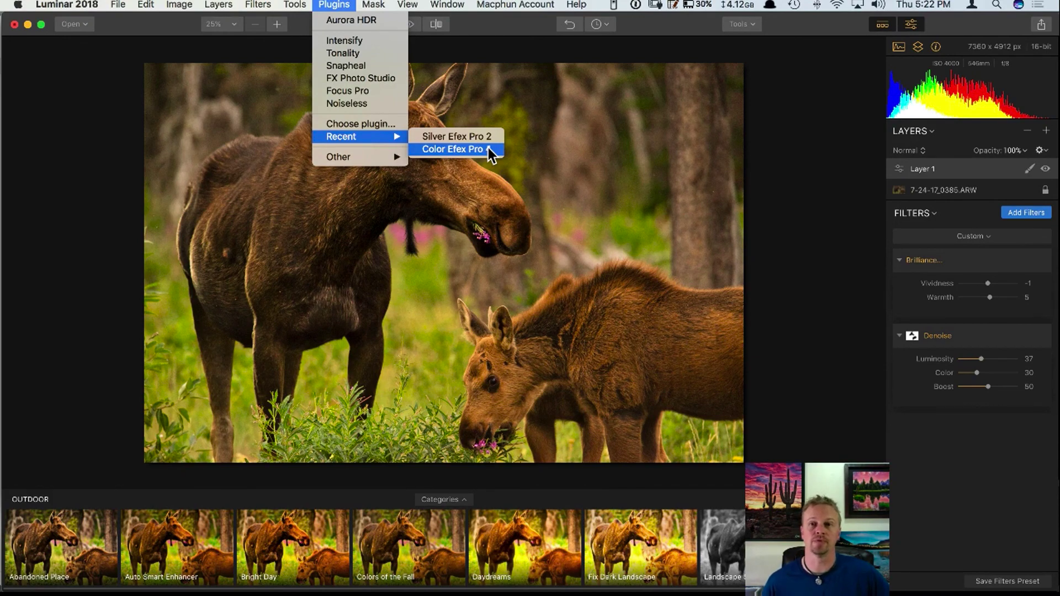
left_click(1020, 37)
left_click(1040, 25)
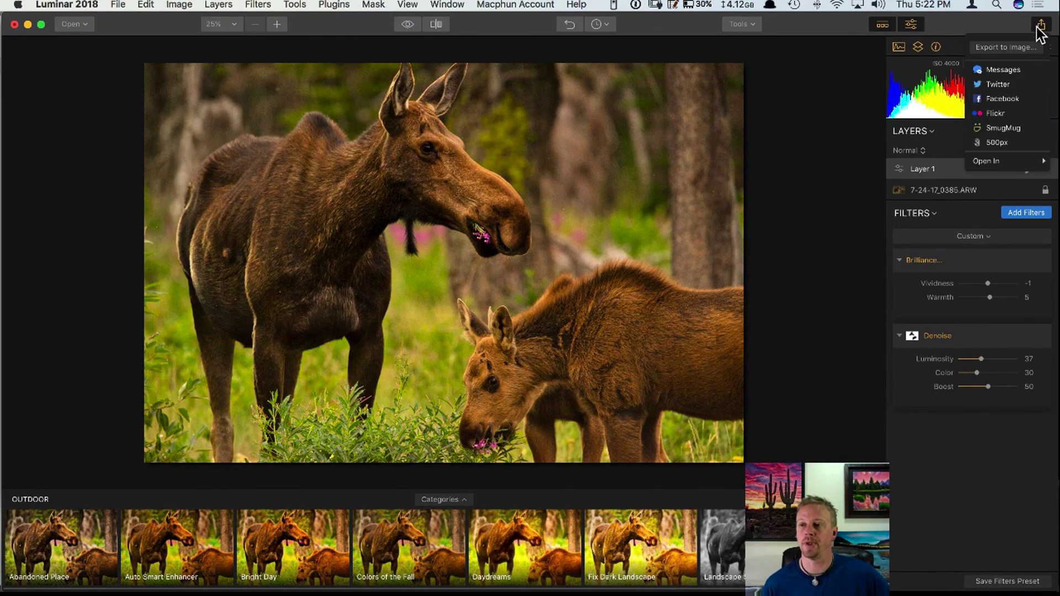
mouse_move(999, 162)
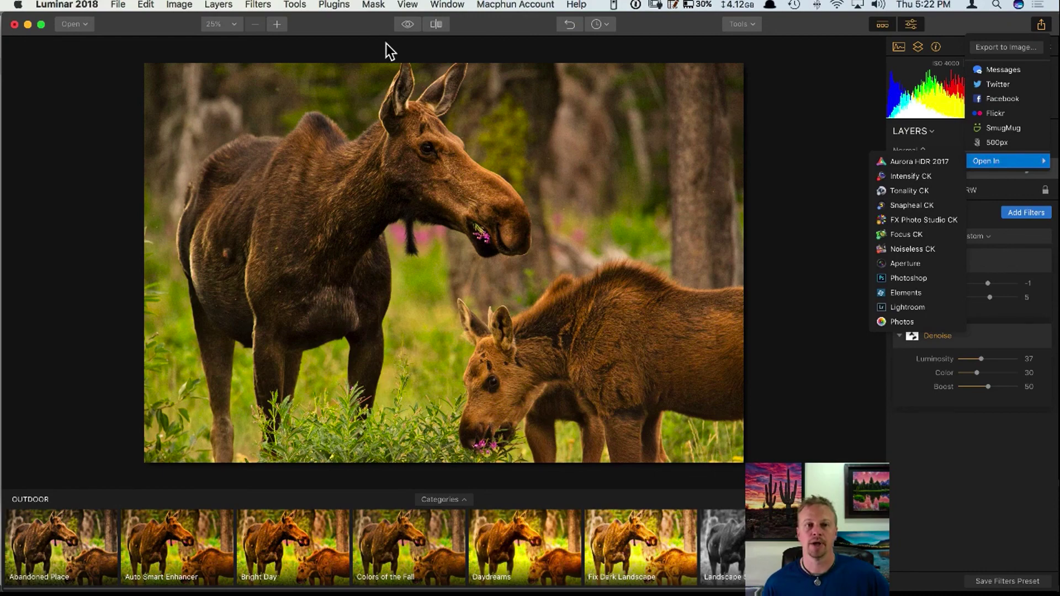
left_click(333, 5)
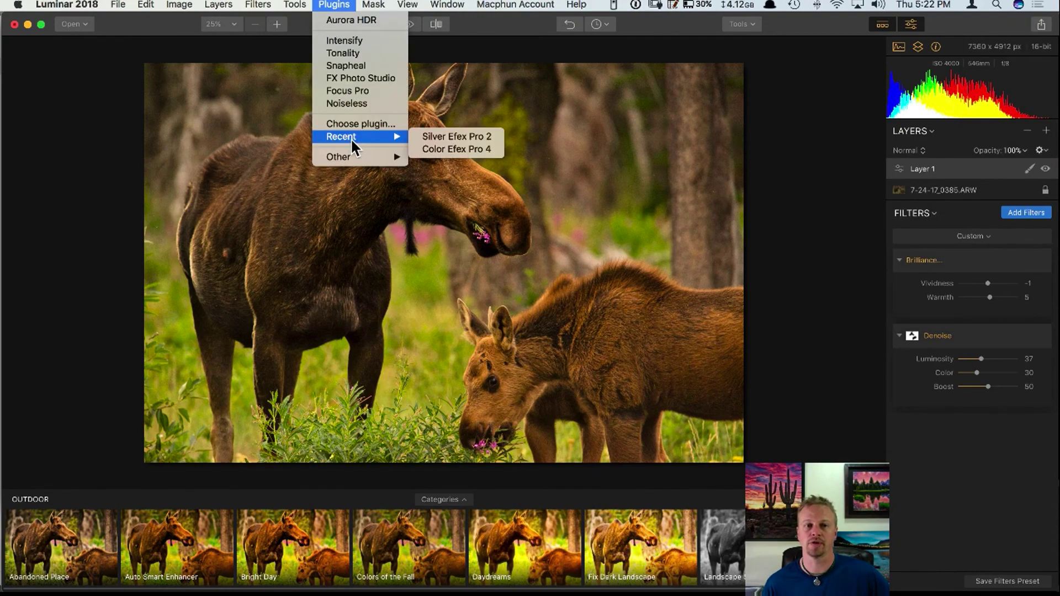